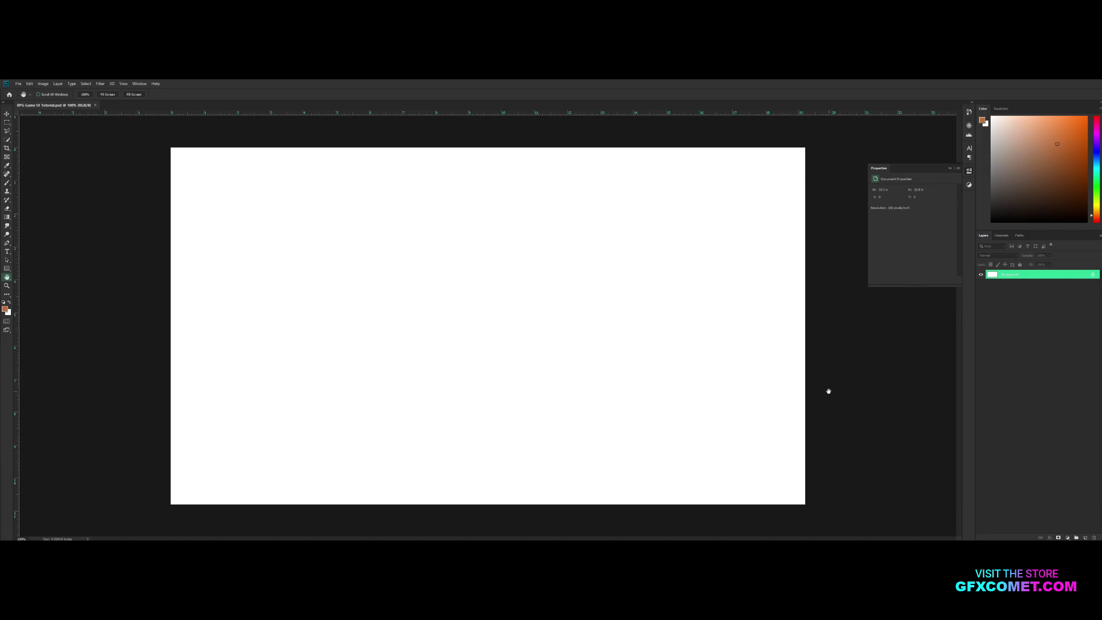
- Paste the first game UI reference image into the document and reposition it on the canvas
{"action": "left_click", "coordinate": [828, 391]}
{"action": "key", "text": "v"}
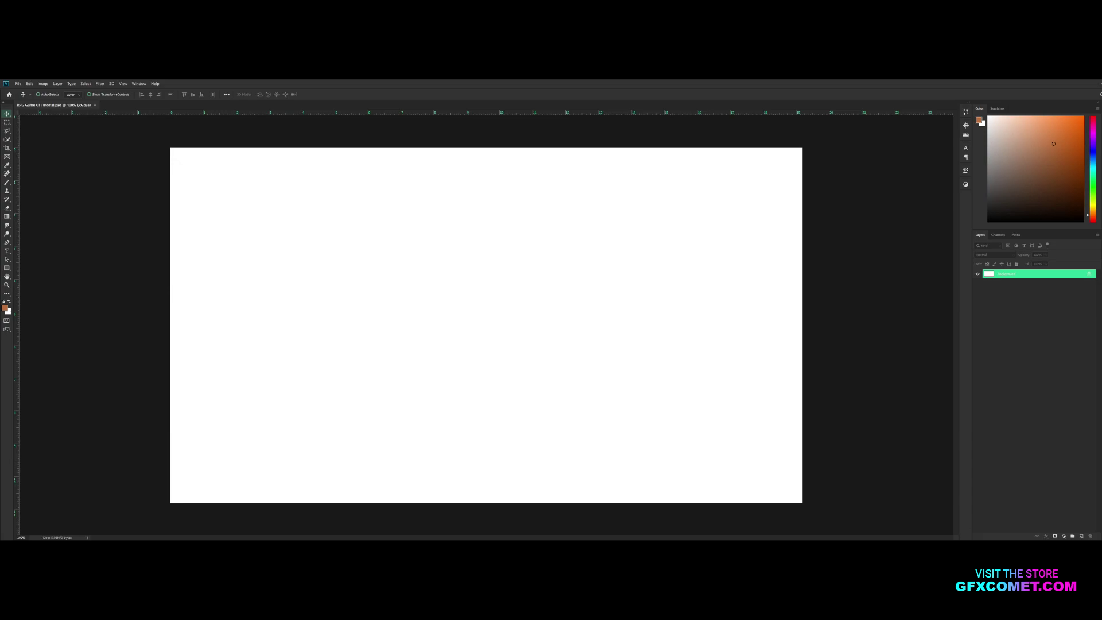
{"action": "key", "text": "ctrl+v"}
{"action": "left_click_drag", "start_coordinate": [573, 261], "coordinate": [601, 300]}
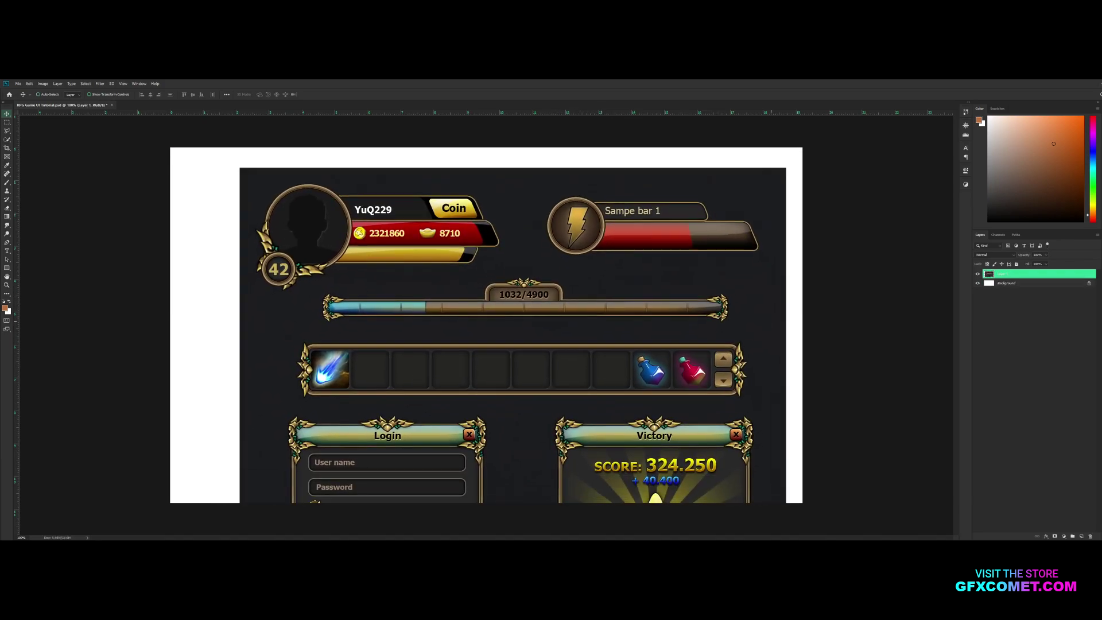
- Paste the second UI reference image, enlarge it, and move it over the first reference
{"action": "key", "text": "ctrl+v"}
{"action": "key", "text": "ctrl+t"}
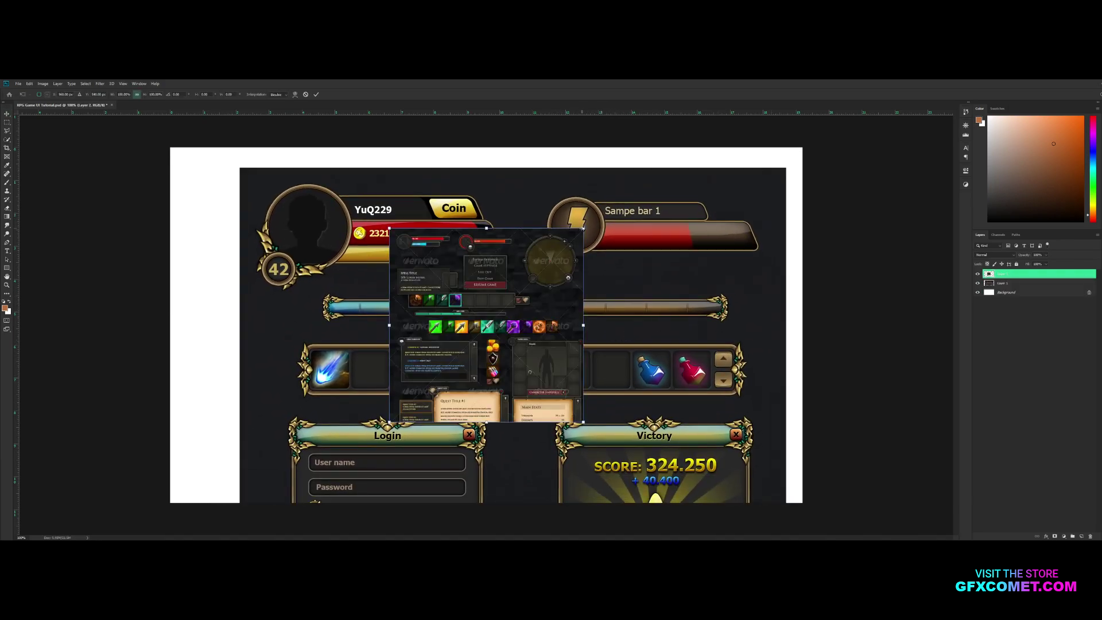
{"action": "left_click_drag", "start_coordinate": [583, 228], "coordinate": [713, 210]}
{"action": "key", "text": "Return"}
{"action": "left_click_drag", "start_coordinate": [568, 274], "coordinate": [578, 308]}
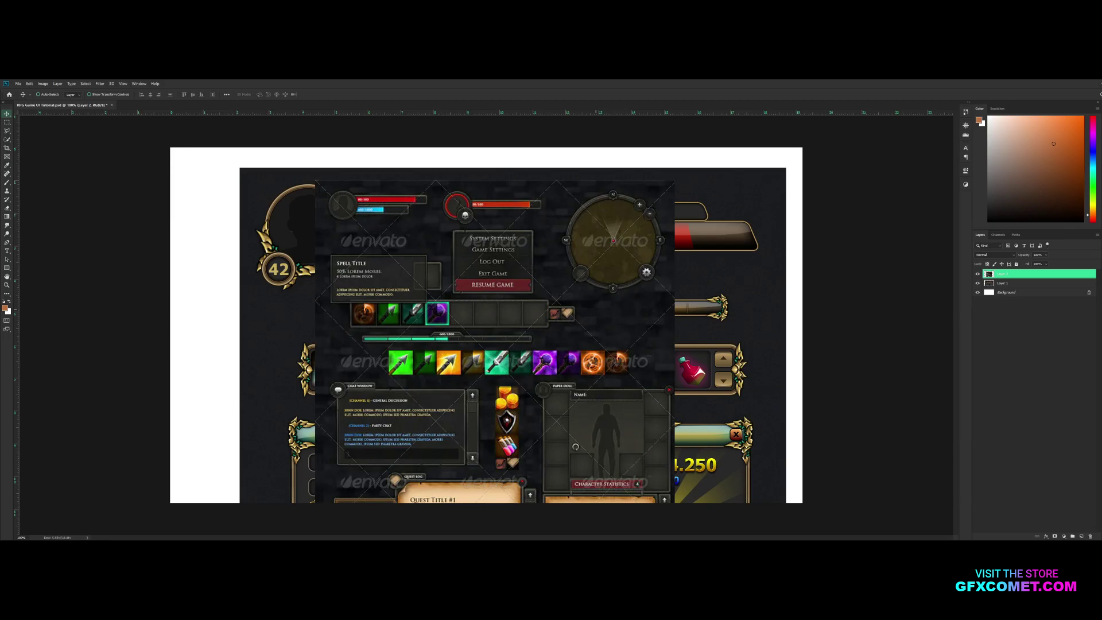
- Paste the third UI reference image, scale it up, and reposition it on the canvas
{"action": "key", "text": "ctrl+v"}
{"action": "left_click_drag", "start_coordinate": [548, 253], "coordinate": [532, 269]}
{"action": "key", "text": "ctrl+t"}
{"action": "left_click_drag", "start_coordinate": [567, 150], "coordinate": [648, 81]}
{"action": "key", "text": "Return"}
{"action": "left_click_drag", "start_coordinate": [440, 408], "coordinate": [676, 357]}
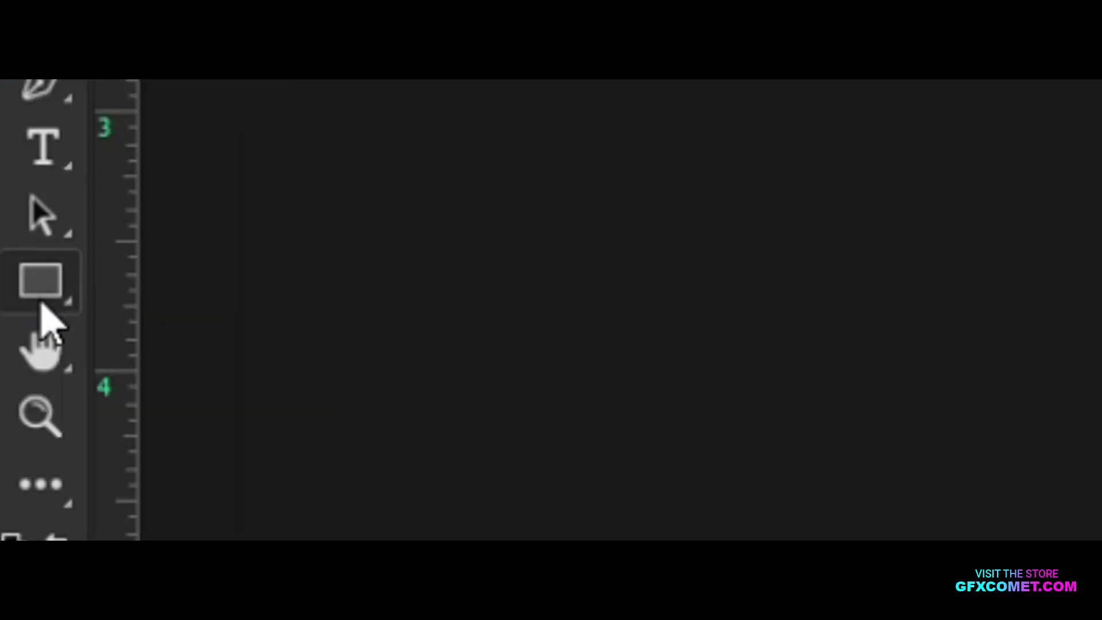
- Draw a black circle with the Ellipse tool using the default colours and move it near the canvas centre
{"action": "left_click", "coordinate": [32, 286]}
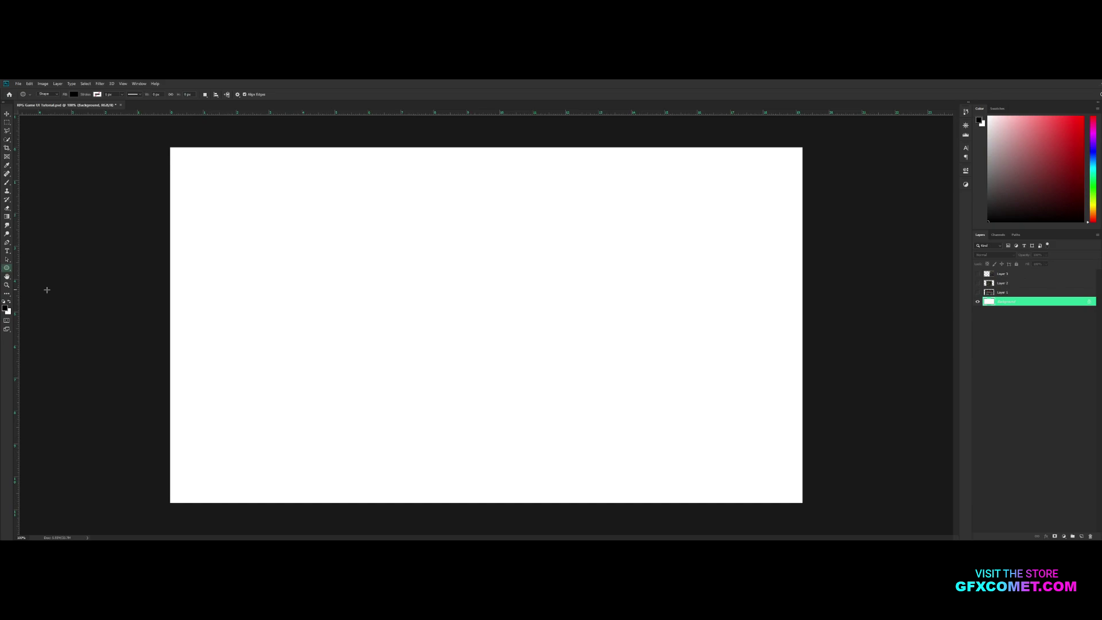
{"action": "left_click", "coordinate": [471, 323], "text": "alt"}
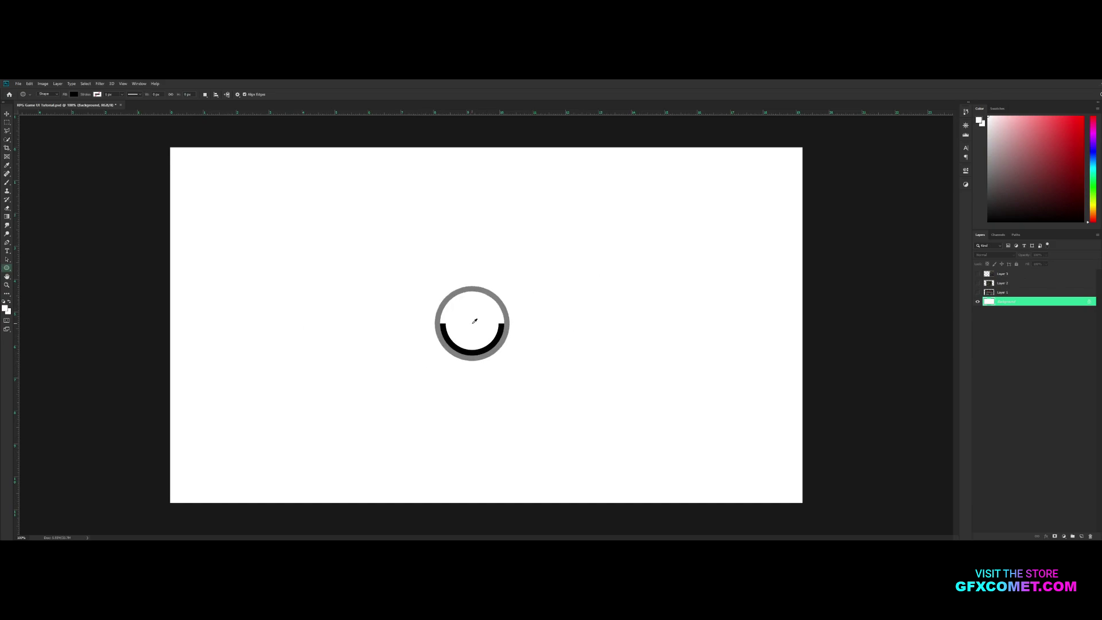
{"action": "key", "text": "d"}
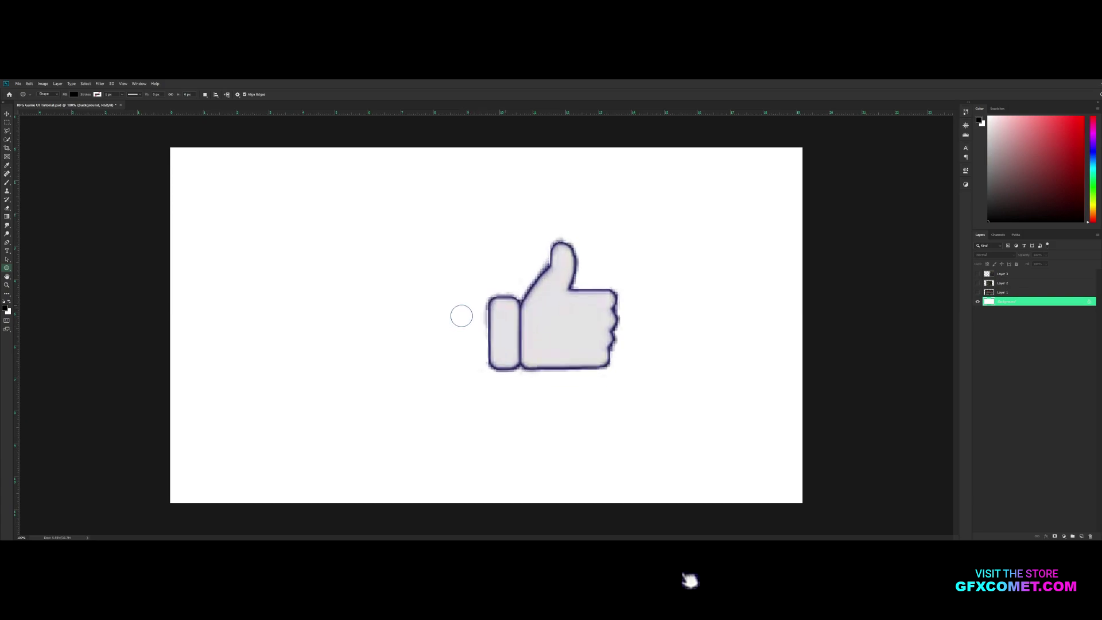
{"action": "left_click_drag", "start_coordinate": [450, 326], "coordinate": [519, 265]}
{"action": "key", "text": "v"}
{"action": "left_click_drag", "start_coordinate": [429, 327], "coordinate": [450, 322]}
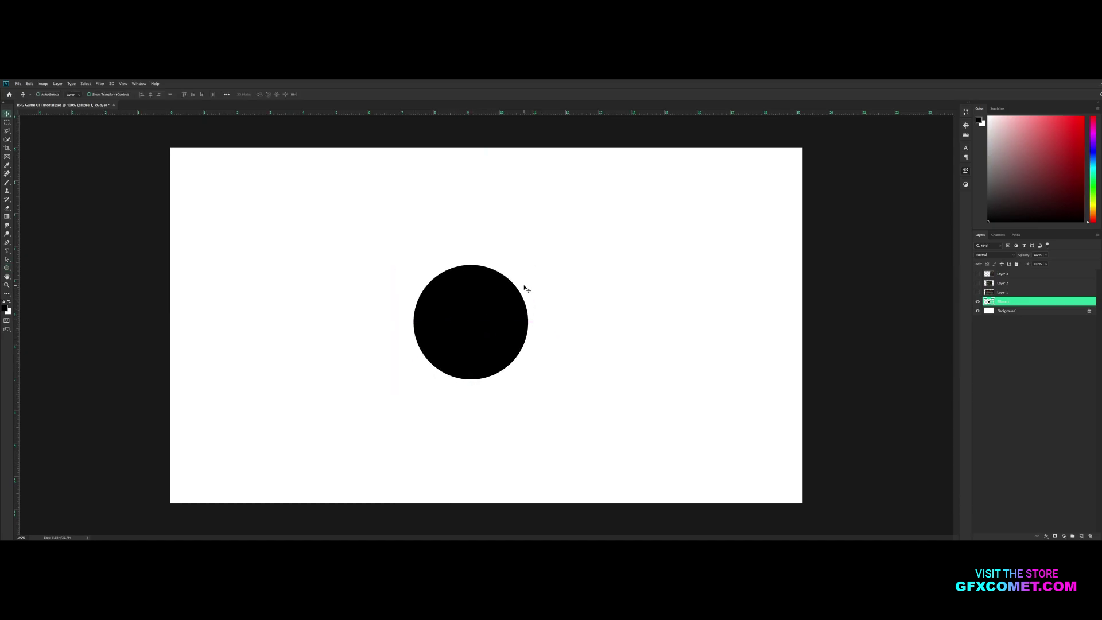
- Centre the circle horizontally and vertically on the whole canvas, then clear the selection
{"action": "key", "text": "ctrl+a"}
{"action": "left_click", "coordinate": [151, 95]}
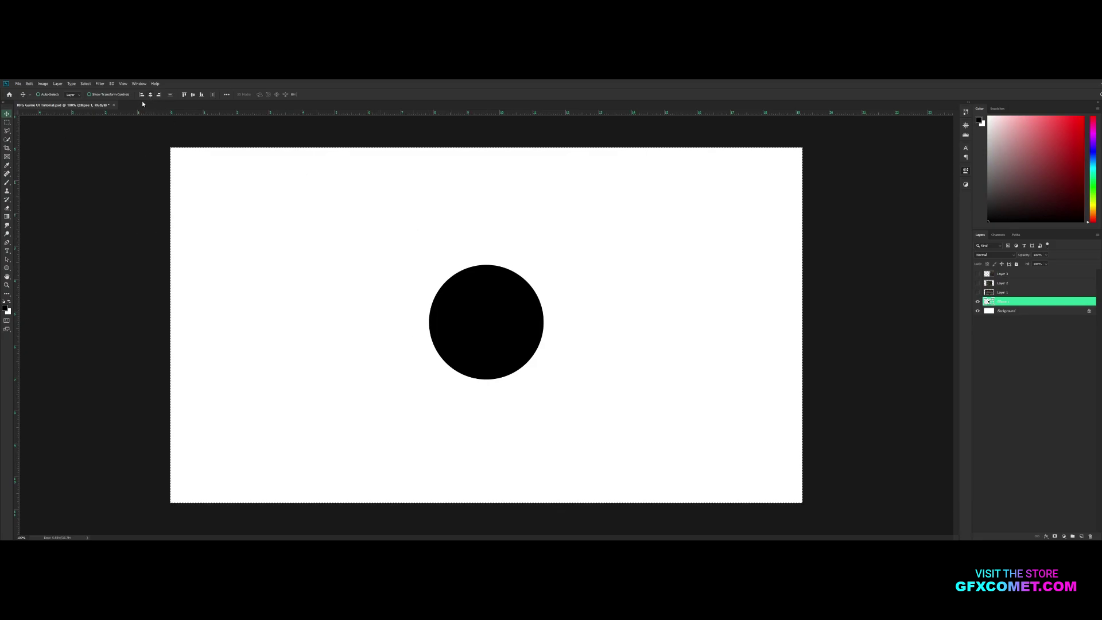
{"action": "left_click", "coordinate": [193, 95]}
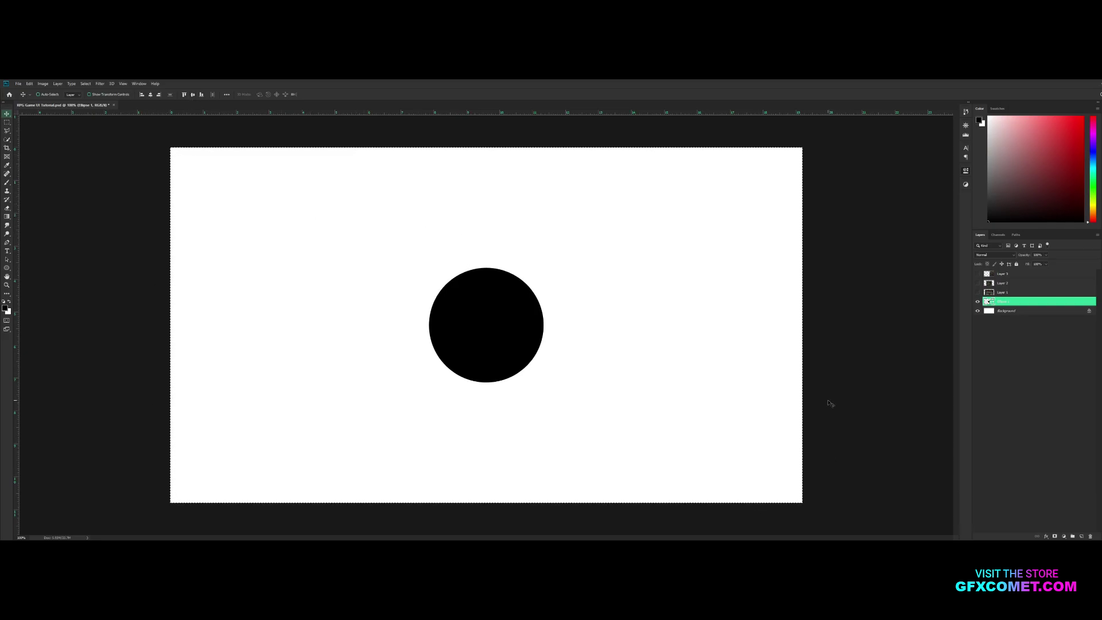
{"action": "key", "text": "ctrl+d"}
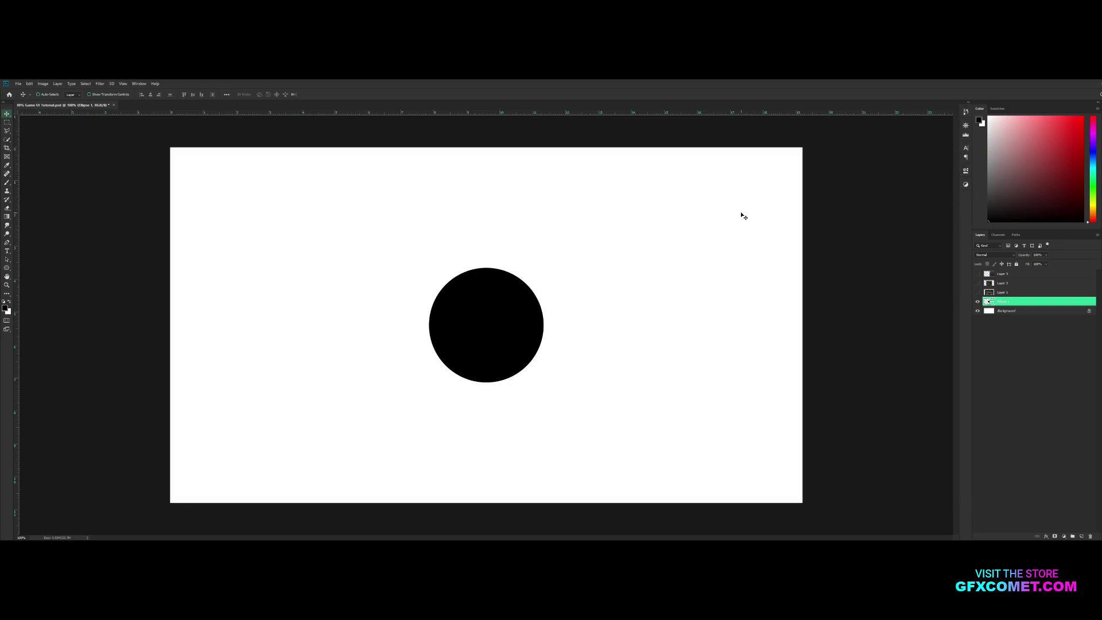
- Recolour the circle dark grey and add a soft black Inner Shadow with 100% opacity and an increased size
{"action": "double_click", "coordinate": [987, 302]}
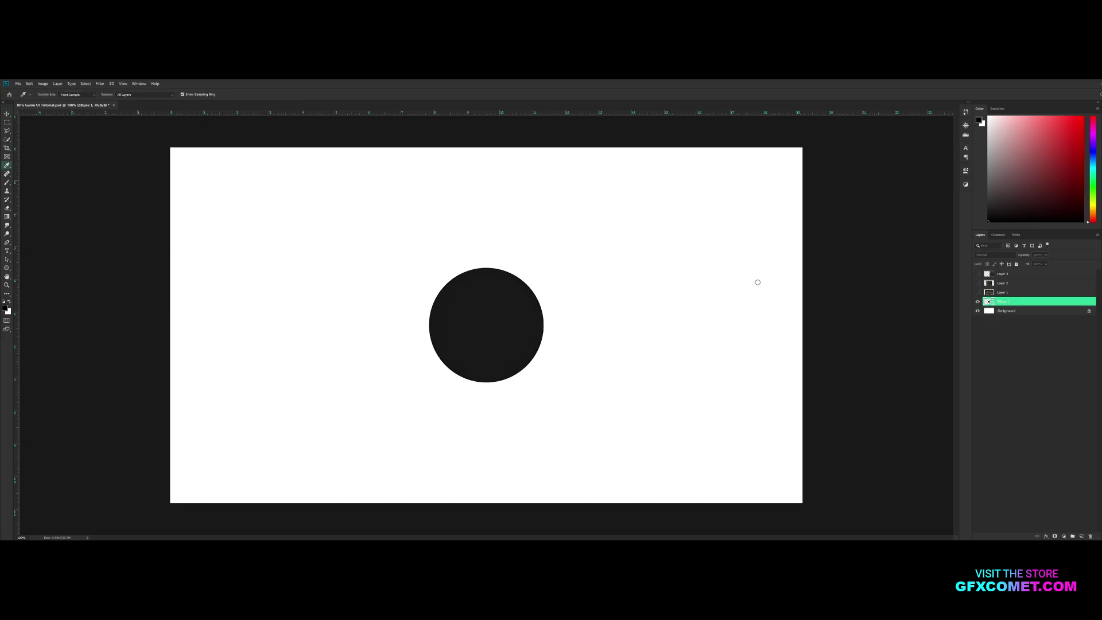
{"action": "left_click", "coordinate": [844, 232]}
{"action": "right_click", "coordinate": [1028, 302]}
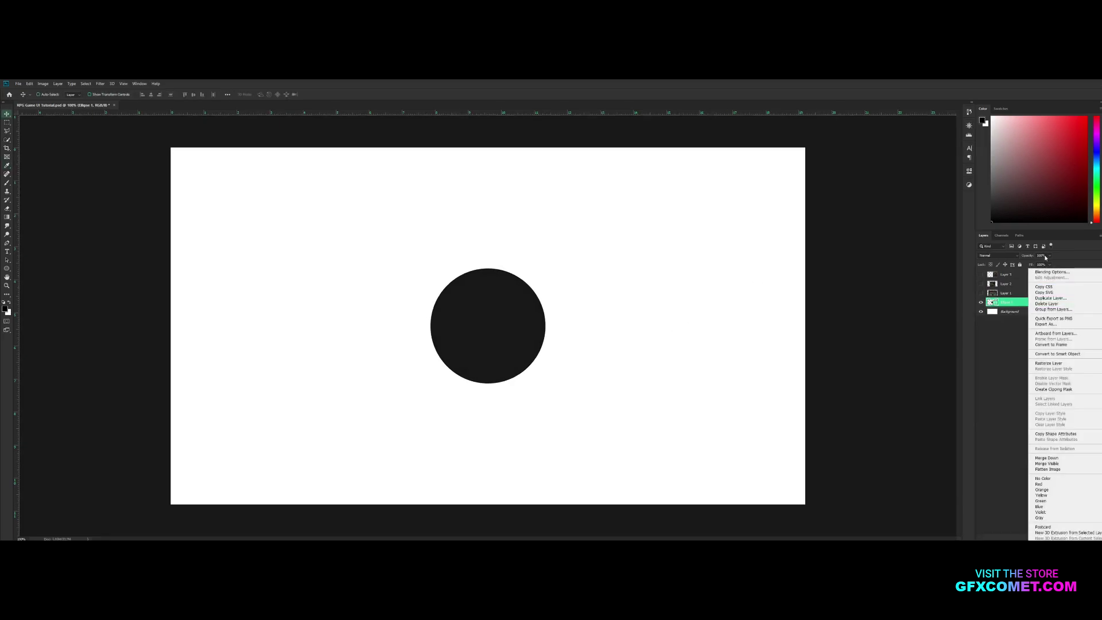
{"action": "left_click", "coordinate": [1050, 271]}
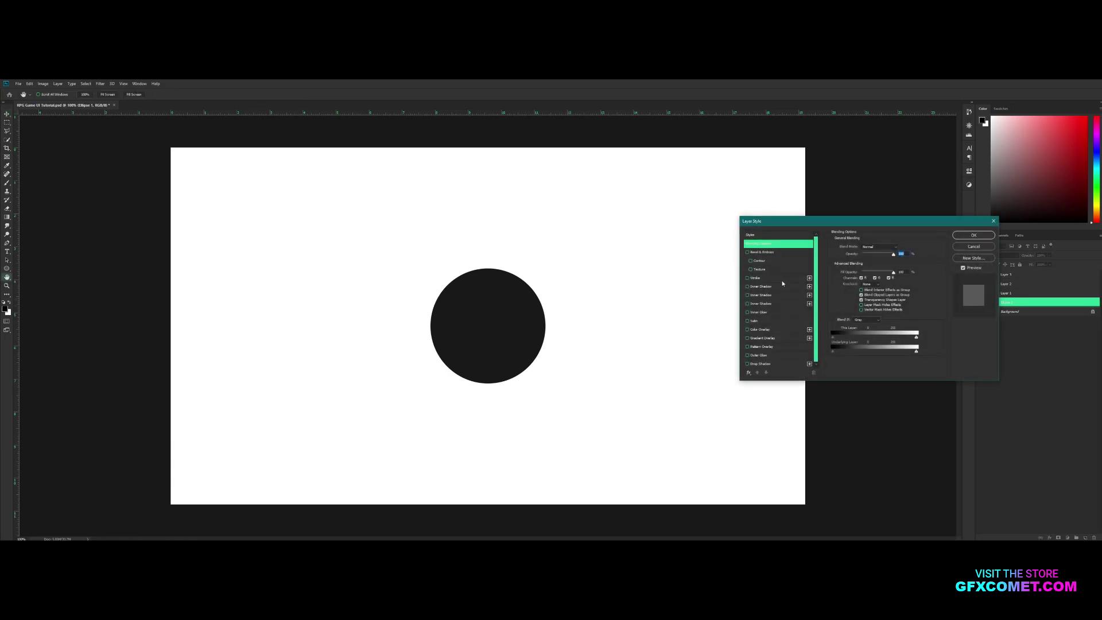
{"action": "left_click", "coordinate": [764, 286]}
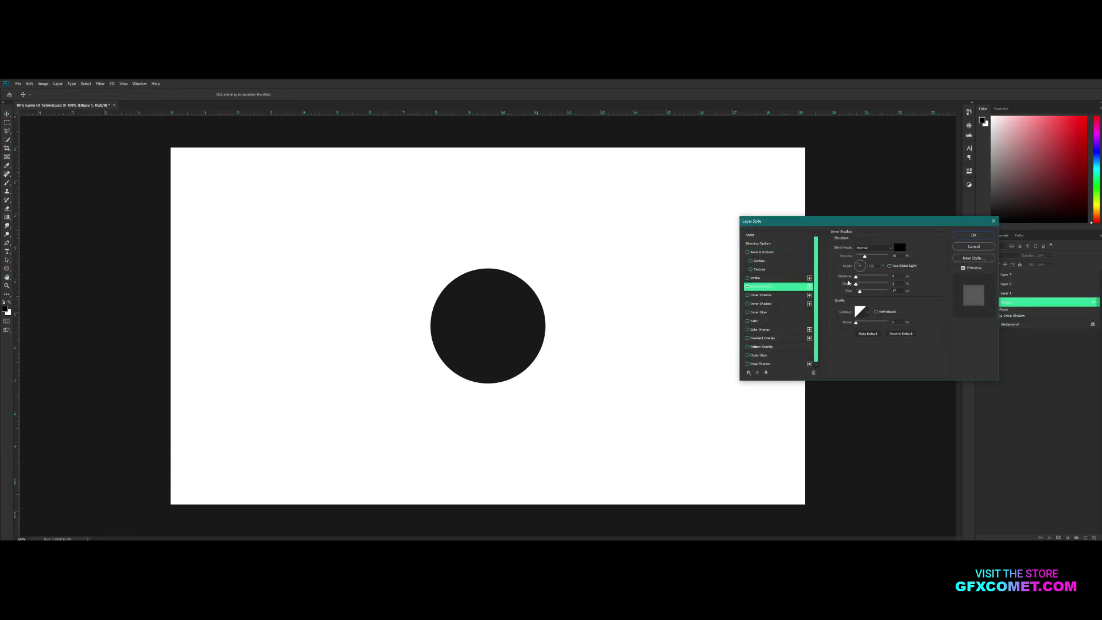
{"action": "left_click", "coordinate": [856, 278]}
{"action": "left_click_drag", "start_coordinate": [868, 259], "coordinate": [911, 257]}
{"action": "left_click_drag", "start_coordinate": [860, 291], "coordinate": [864, 292]}
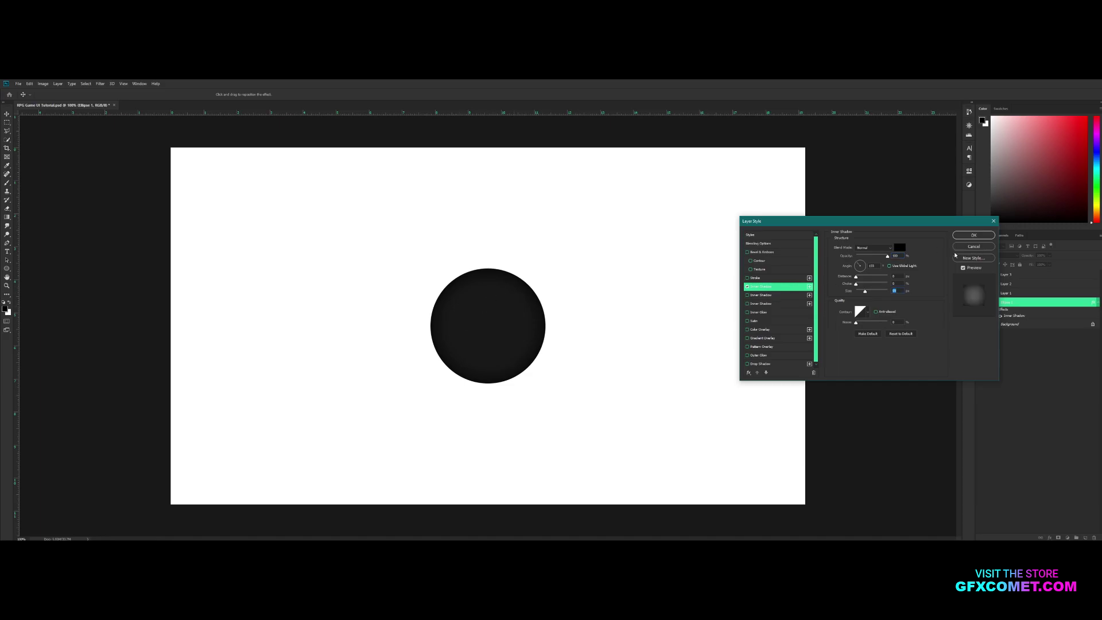
{"action": "left_click", "coordinate": [974, 235]}
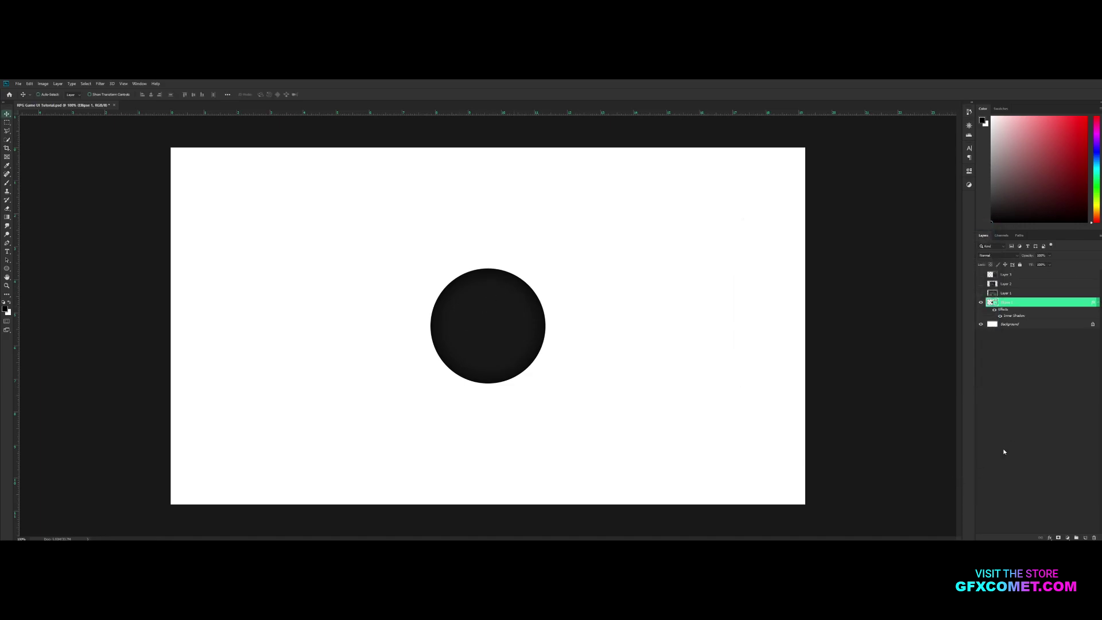
{"action": "left_click", "coordinate": [1098, 303]}
- Duplicate the circle layer and delete the layer effects from the copy
{"action": "right_click", "coordinate": [1025, 305]}
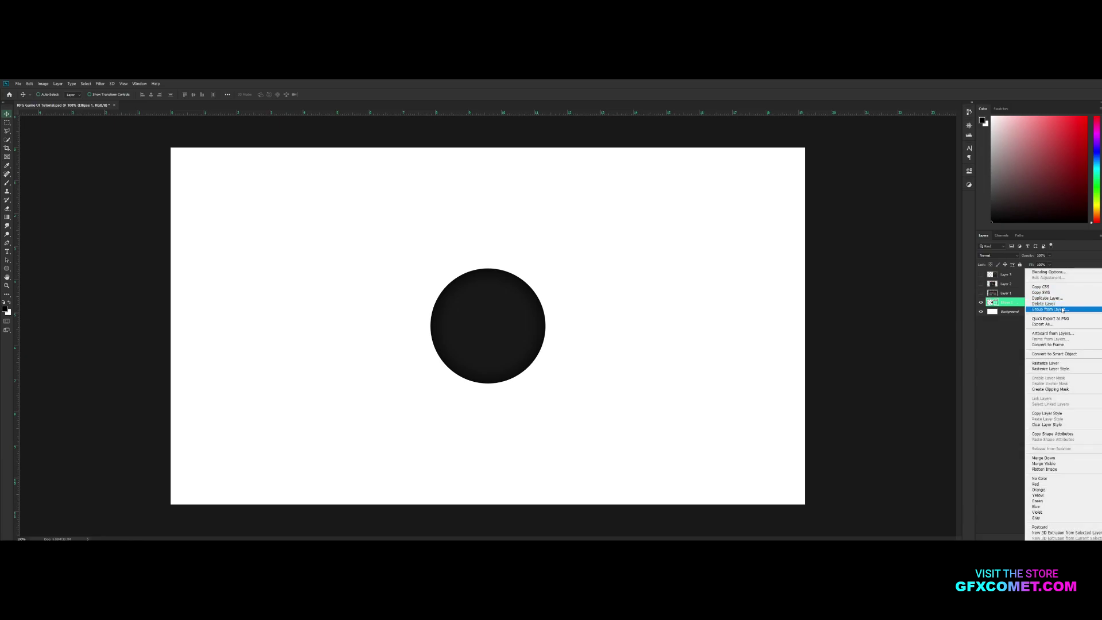
{"action": "left_click", "coordinate": [1047, 298]}
{"action": "key", "text": "Return"}
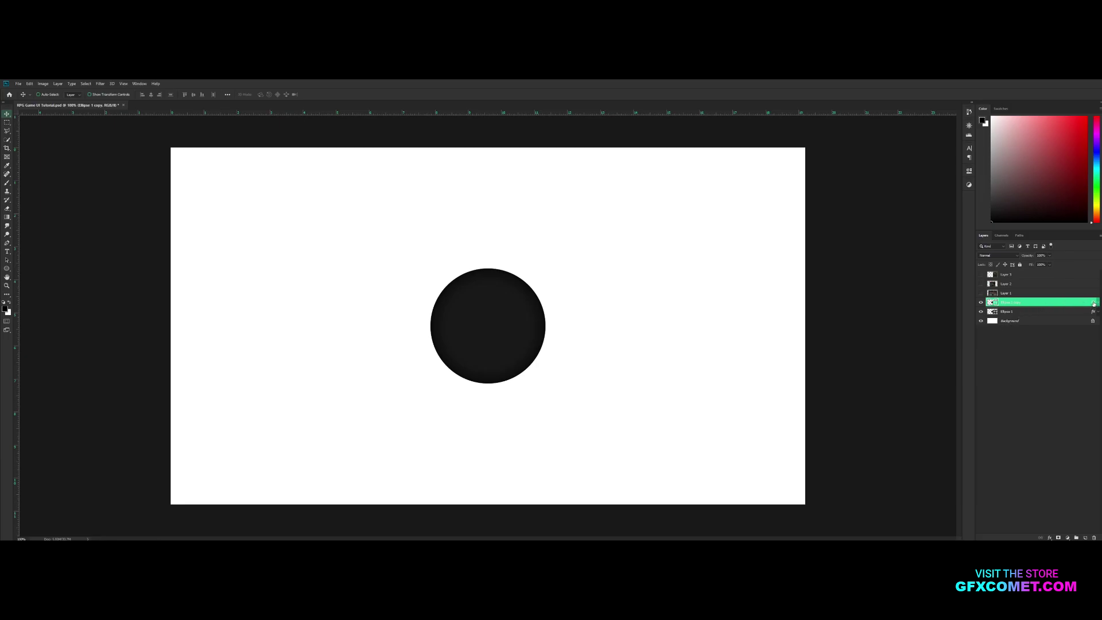
{"action": "left_click_drag", "start_coordinate": [1093, 304], "coordinate": [1093, 537]}
- Set the copied circle to no fill and give it a solid white stroke
{"action": "left_click", "coordinate": [6, 268]}
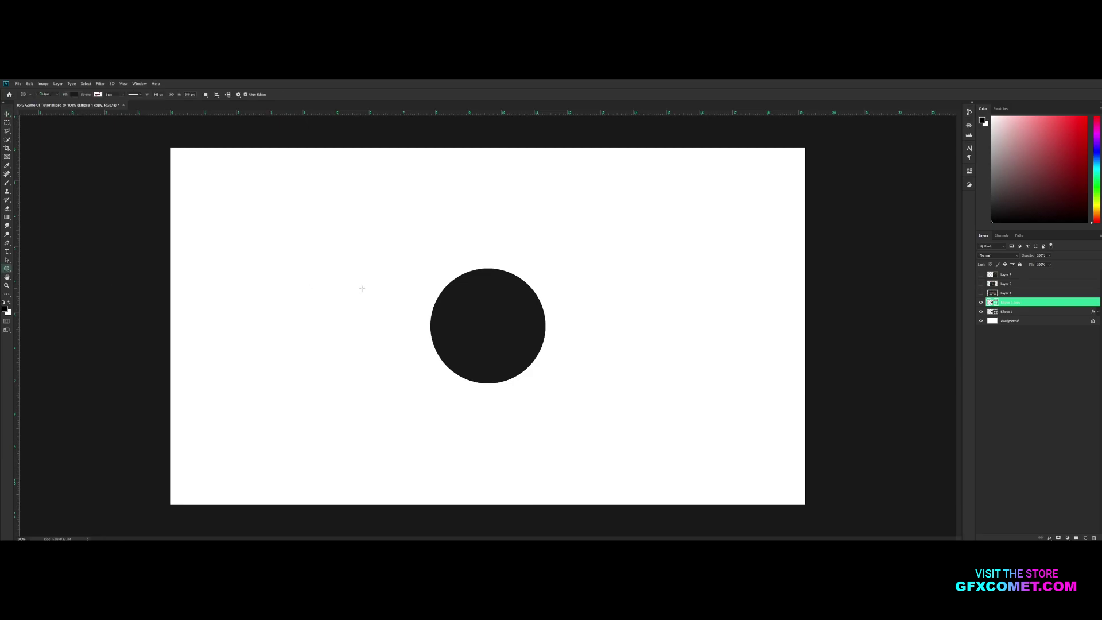
{"action": "left_click", "coordinate": [75, 95]}
{"action": "left_click", "coordinate": [46, 108]}
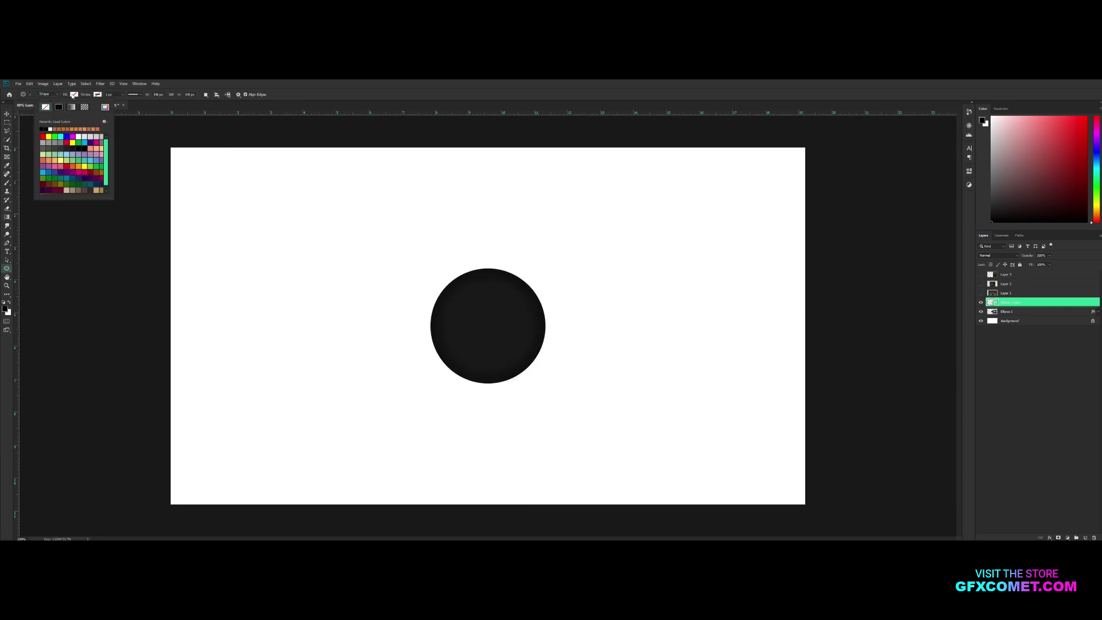
{"action": "left_click", "coordinate": [98, 95]}
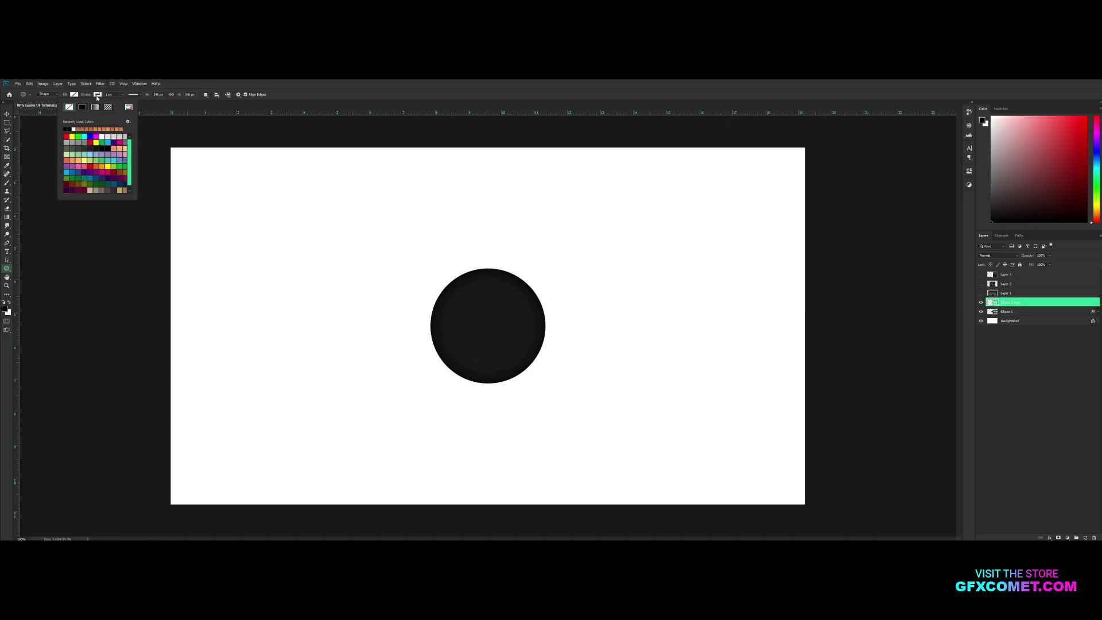
{"action": "left_click", "coordinate": [85, 108]}
{"action": "left_click", "coordinate": [74, 129]}
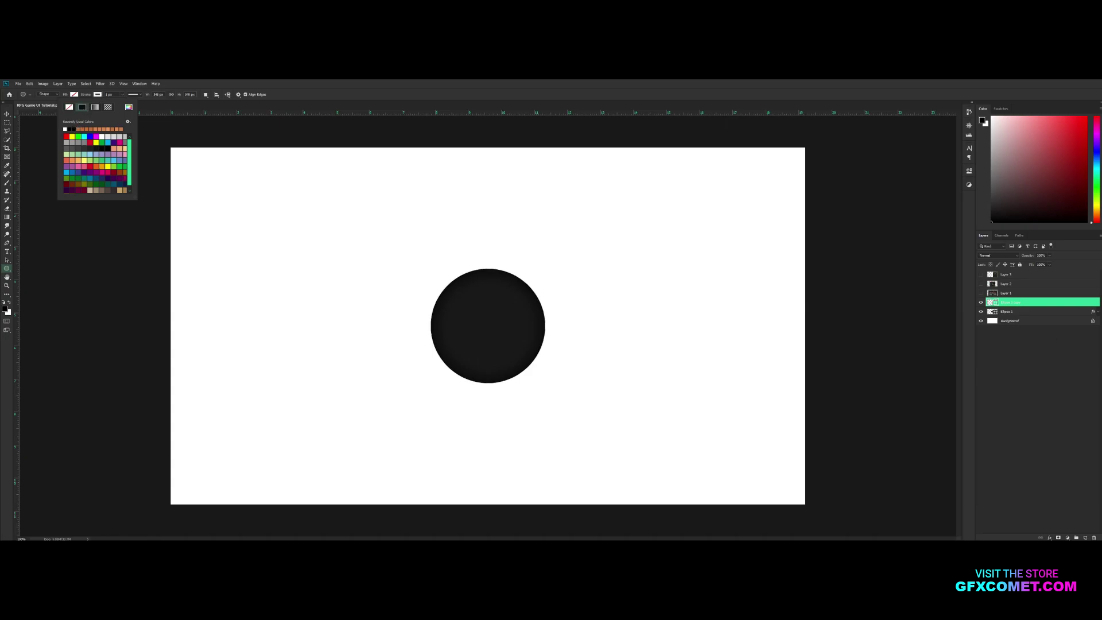
- Hide the Background layer and change the copied circle's stroke colour to red
{"action": "left_click", "coordinate": [981, 321]}
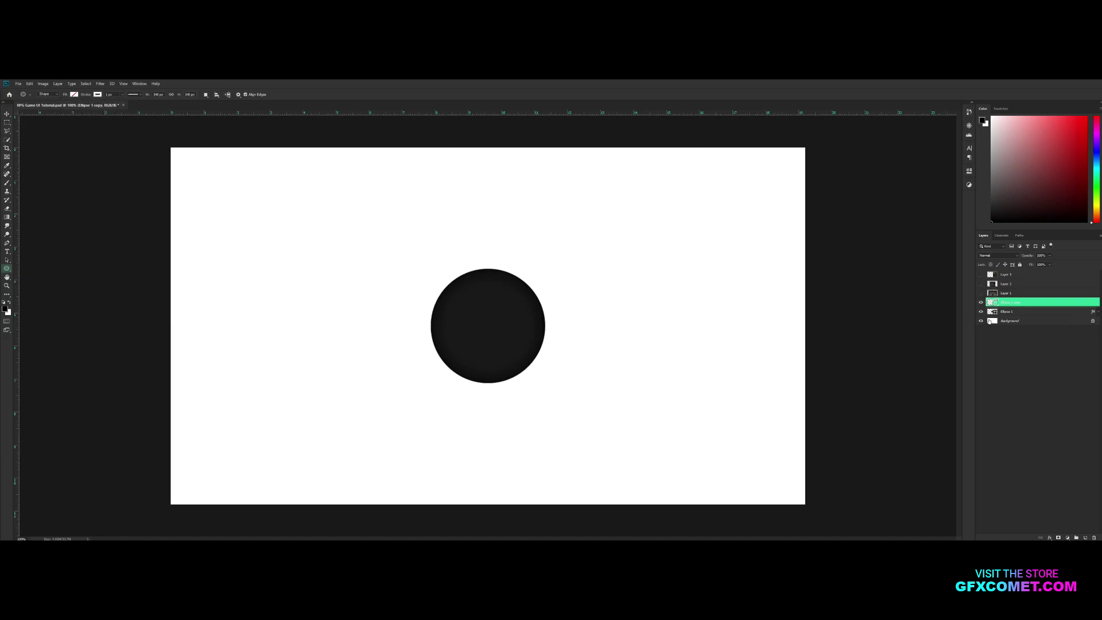
{"action": "left_click", "coordinate": [981, 320]}
{"action": "left_click", "coordinate": [96, 95]}
{"action": "left_click", "coordinate": [91, 142]}
- Set the copied circle's stroke width to 15 px
{"action": "left_click", "coordinate": [115, 94]}
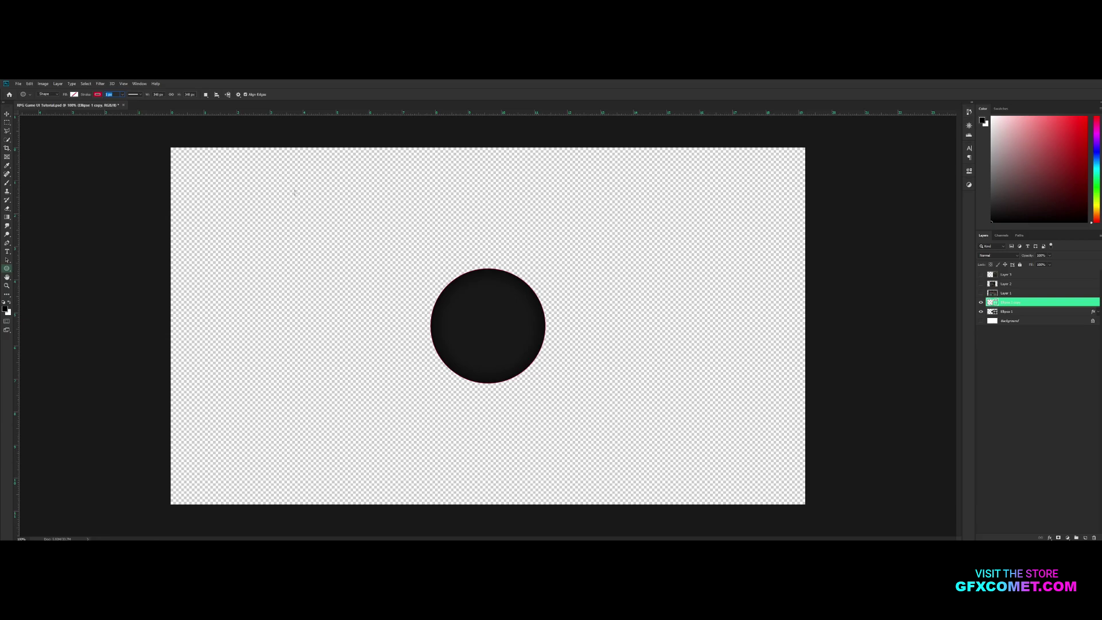
{"action": "type", "text": "15"}
{"action": "key", "text": "Return"}
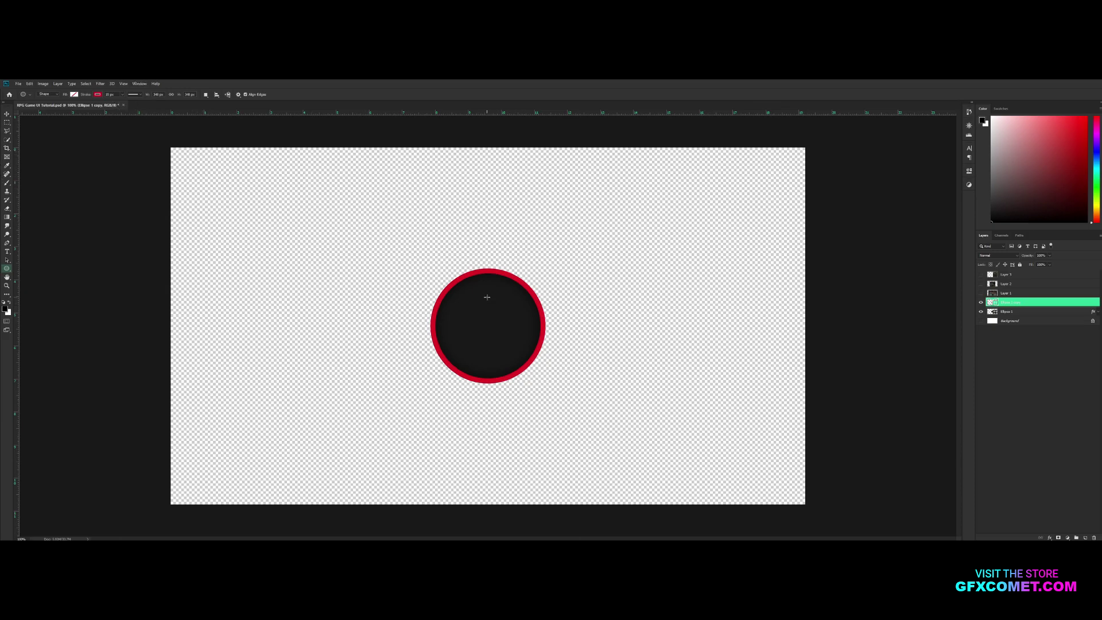
- Align the red stroke to the outside of the copied circle's path
{"action": "key", "text": "ctrl+plus"}
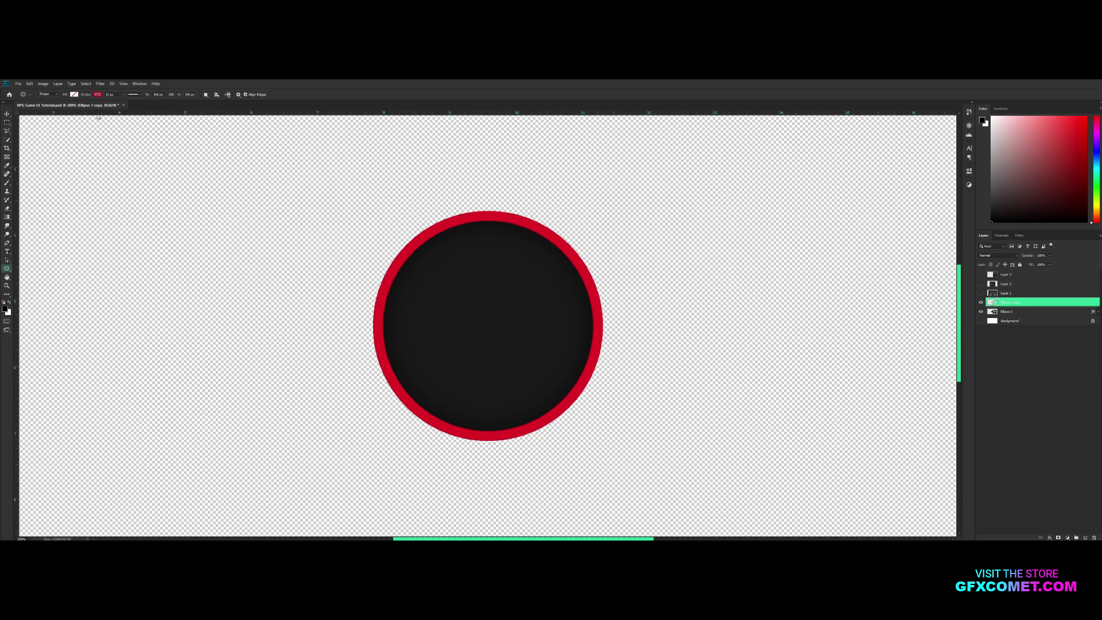
{"action": "left_click", "coordinate": [140, 95]}
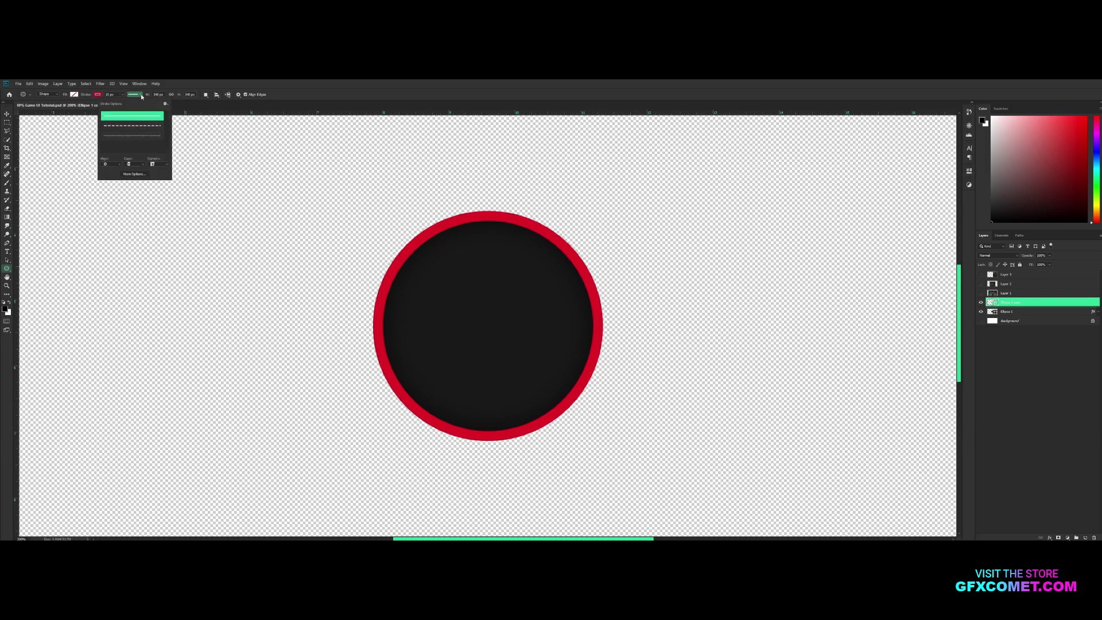
{"action": "left_click", "coordinate": [118, 165]}
{"action": "left_click", "coordinate": [108, 180]}
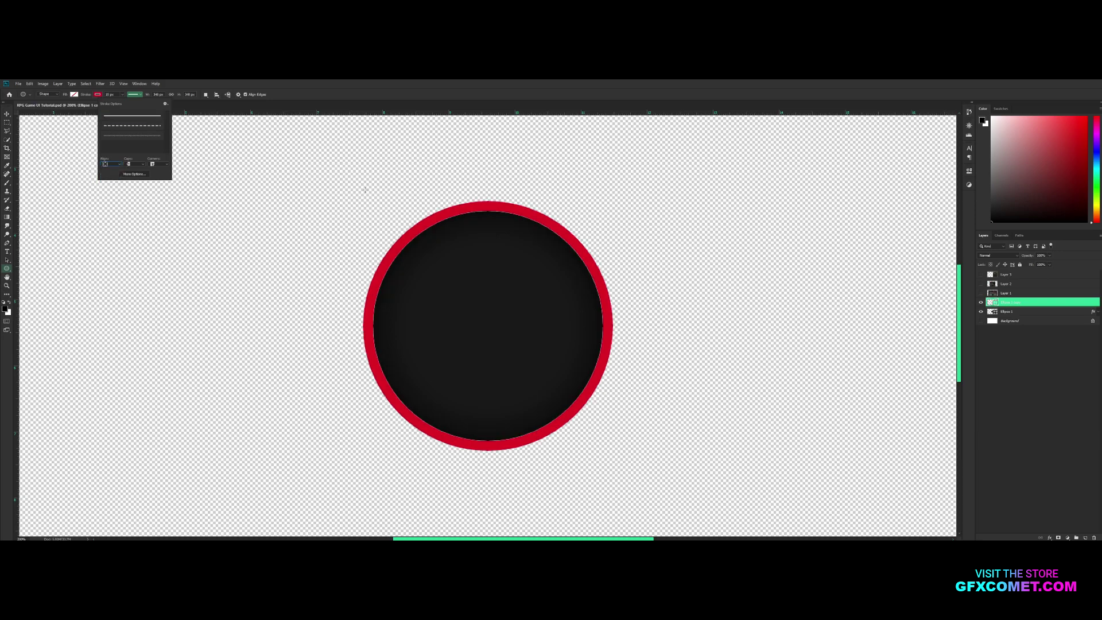
{"action": "left_click", "coordinate": [7, 114]}
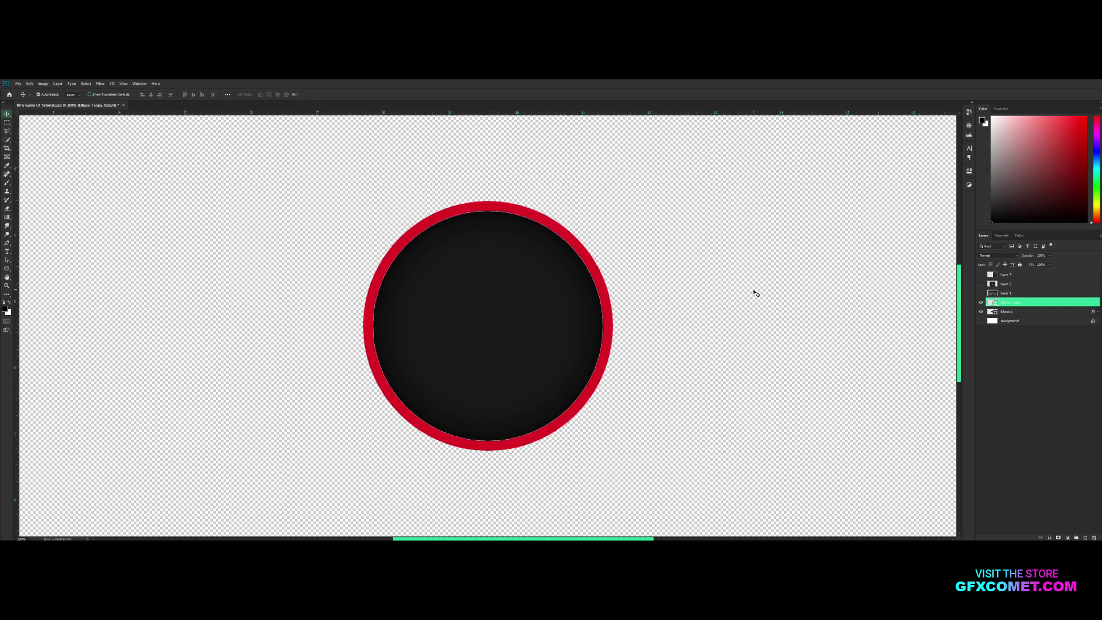
{"action": "key", "text": "ctrl+minus"}
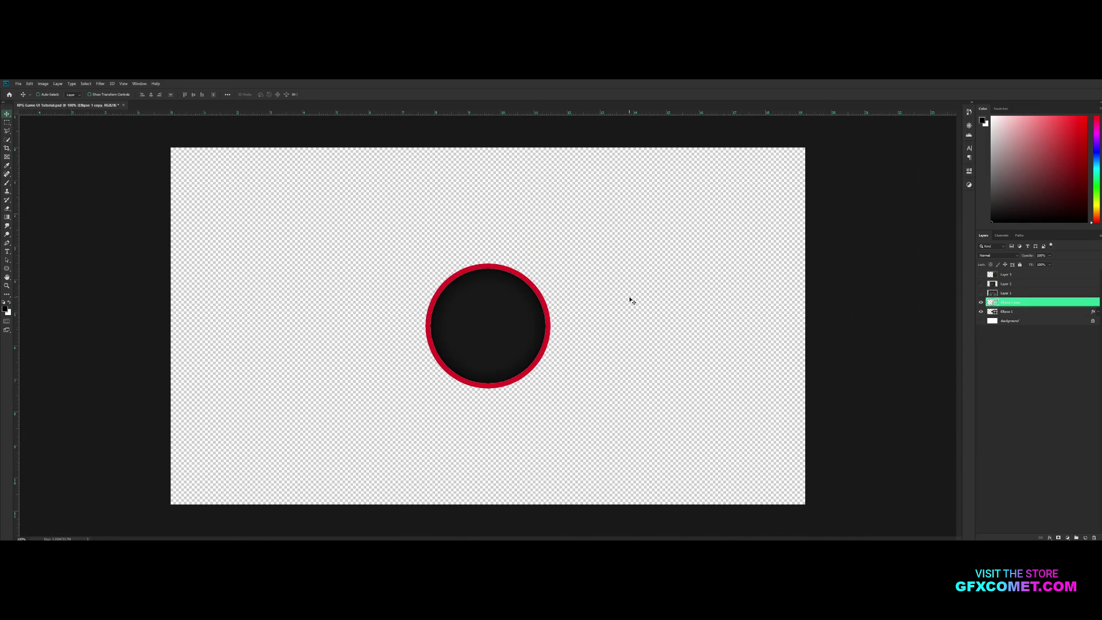
- Add a dark grey Color Overlay to the red ring on the Ellipse 1 copy layer
{"action": "key", "text": "ctrl+plus"}
{"action": "right_click", "coordinate": [1038, 303]}
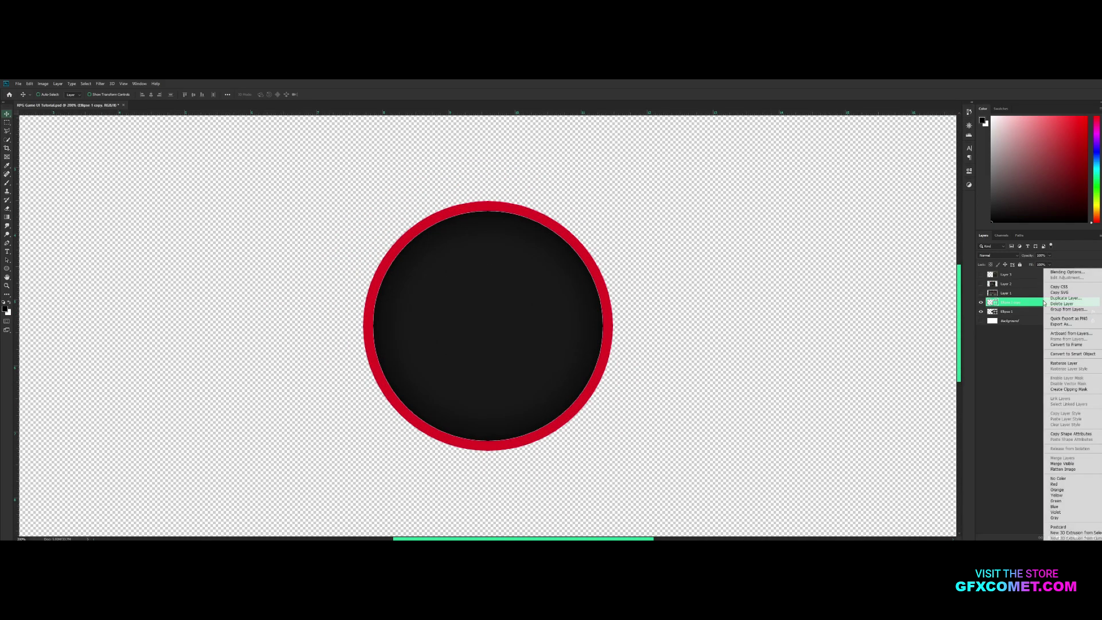
{"action": "left_click", "coordinate": [1062, 272]}
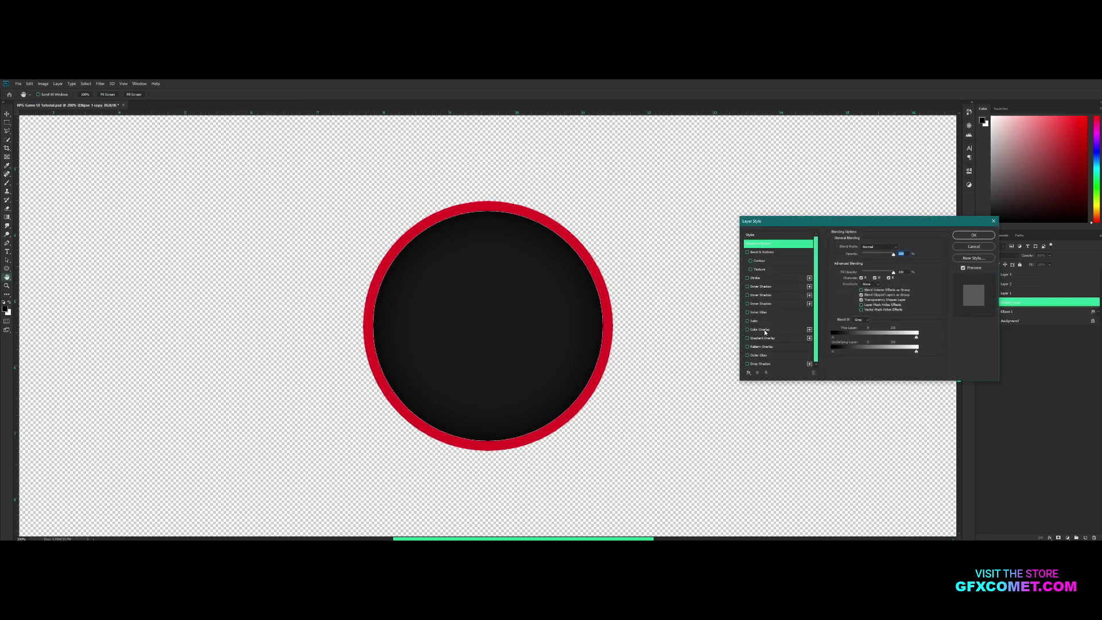
{"action": "left_click", "coordinate": [763, 330]}
{"action": "left_click", "coordinate": [899, 248]}
{"action": "left_click", "coordinate": [686, 308]}
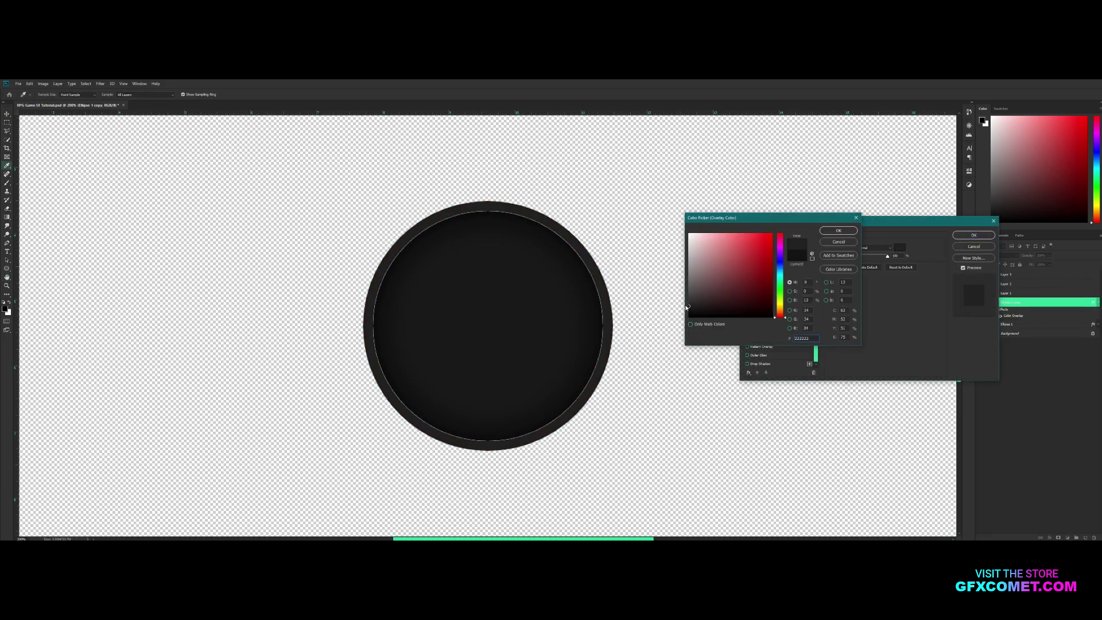
{"action": "left_click_drag", "start_coordinate": [701, 304], "coordinate": [670, 301]}
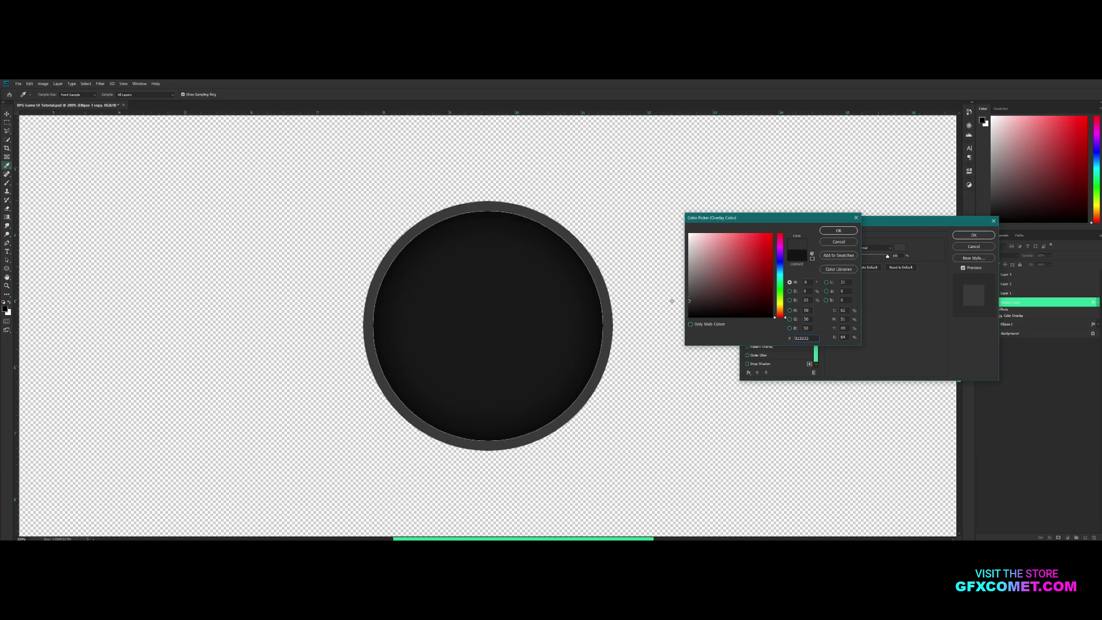
{"action": "left_click", "coordinate": [849, 230]}
{"action": "left_click", "coordinate": [973, 234]}
- Scale the ring down slightly so it closes the thin gap around the inner circle
{"action": "key", "text": "ctrl+t"}
{"action": "left_click_drag", "start_coordinate": [612, 201], "coordinate": [611, 202]}
{"action": "key", "text": "Return"}
- Add a smooth Inner Bevel to the ring, enlarge its size, and adjust its highlight and shadow opacity
{"action": "double_click", "coordinate": [1046, 303]}
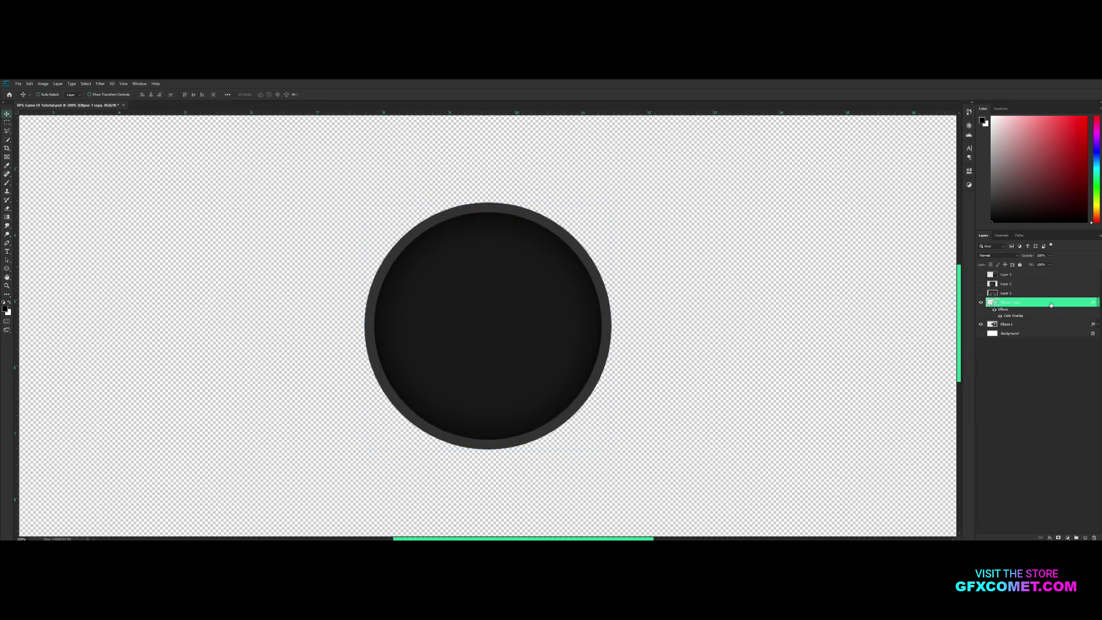
{"action": "left_click", "coordinate": [767, 252]}
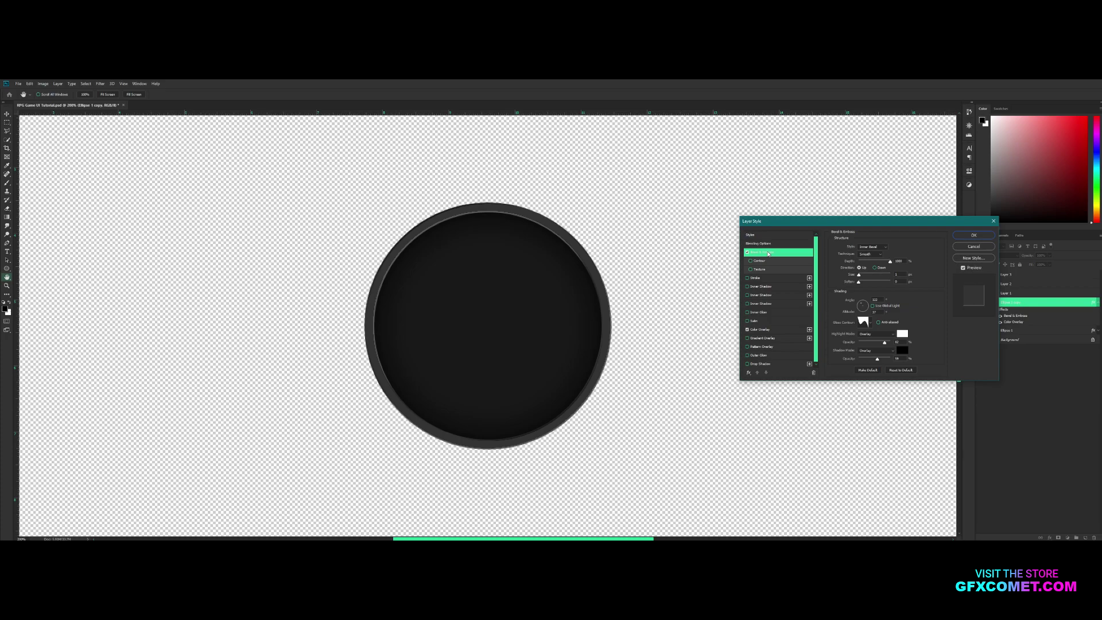
{"action": "left_click_drag", "start_coordinate": [859, 276], "coordinate": [861, 275]}
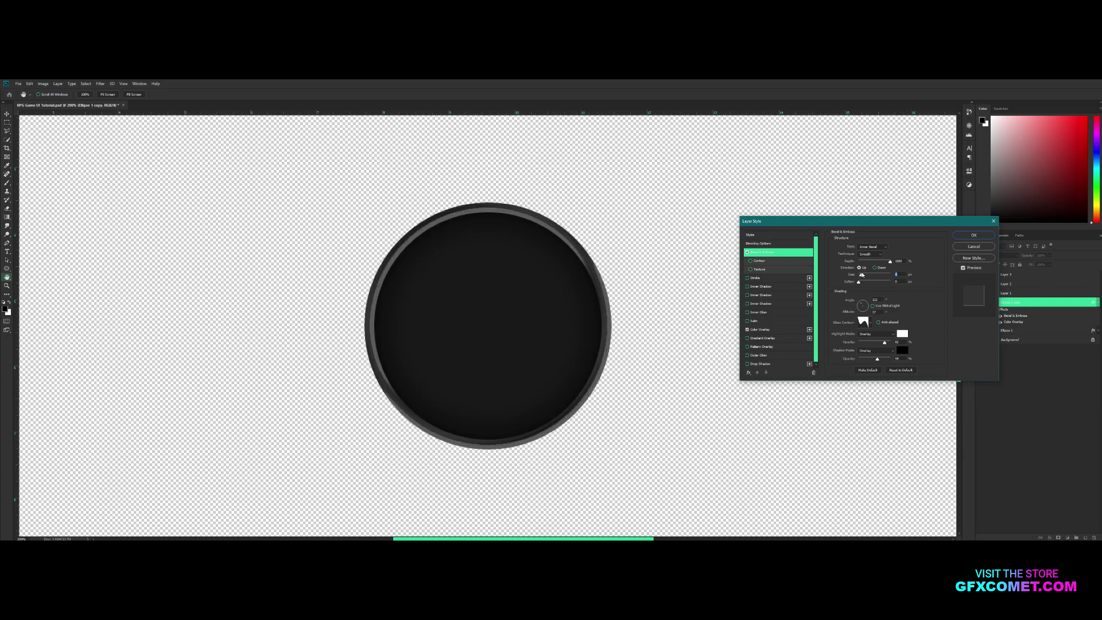
{"action": "left_click_drag", "start_coordinate": [863, 275], "coordinate": [862, 275]}
{"action": "left_click", "coordinate": [857, 282]}
{"action": "mouse_move", "coordinate": [884, 343]}
{"action": "left_mouse_down"}
{"action": "mouse_move", "coordinate": [871, 342]}
{"action": "mouse_move", "coordinate": [890, 359]}
{"action": "left_mouse_up"}
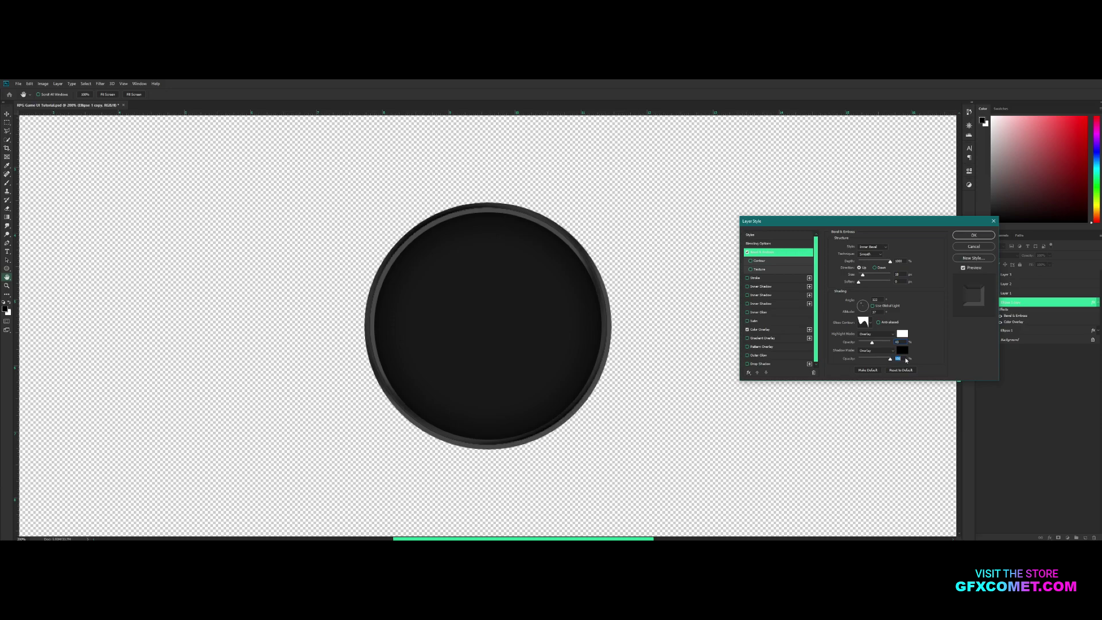
- Turn the ring bevel's light angle so it is lit from below, fine-tune the size, and apply the style
{"action": "left_click", "coordinate": [869, 324]}
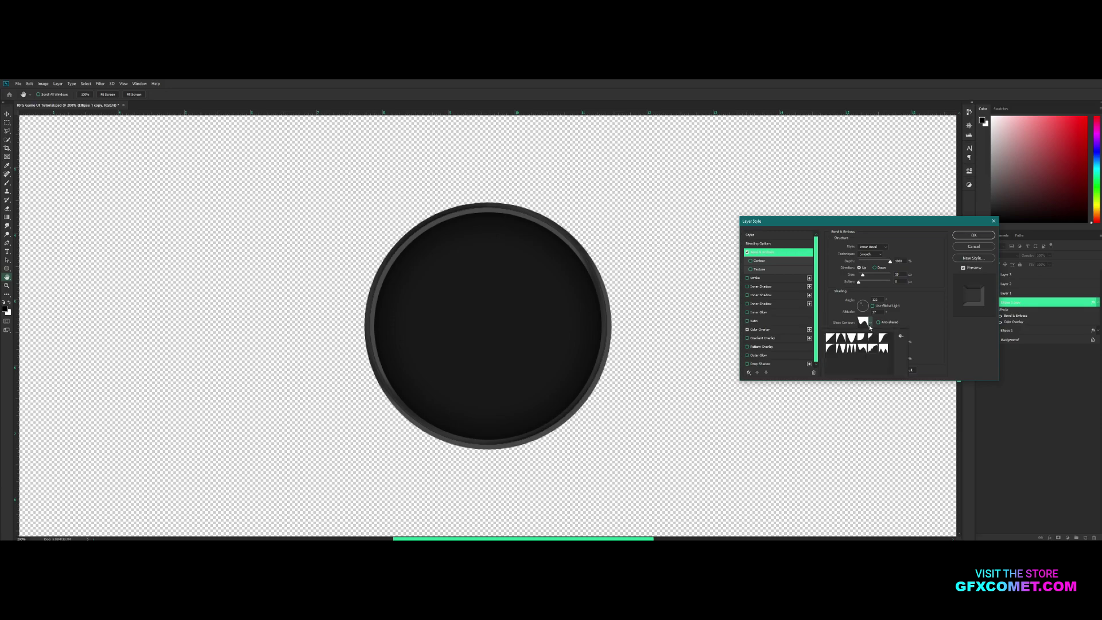
{"action": "left_click", "coordinate": [869, 326]}
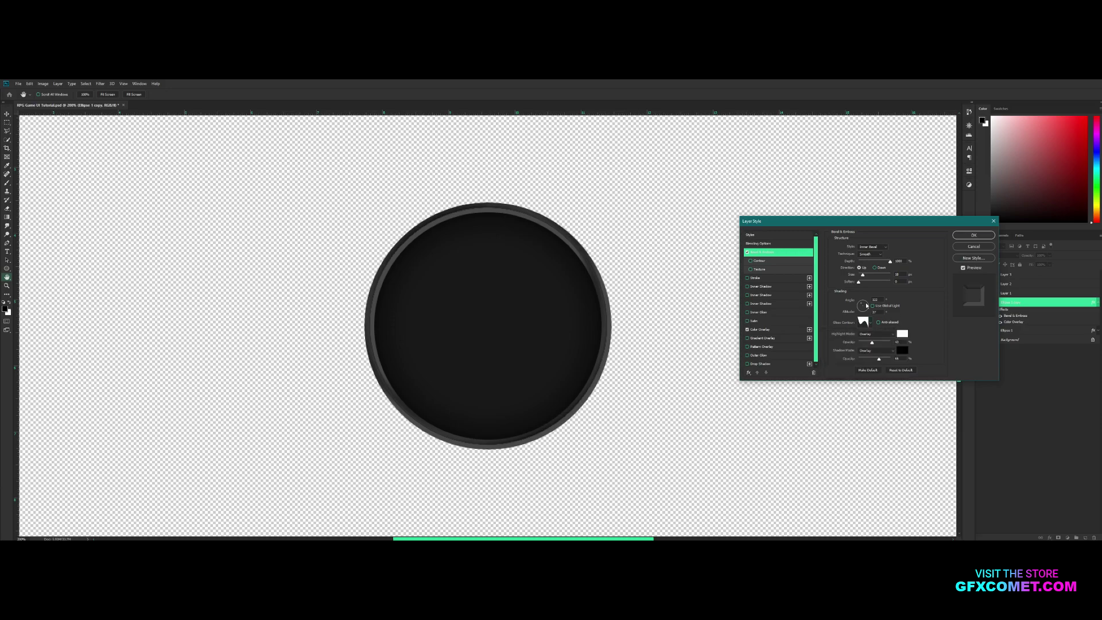
{"action": "left_click_drag", "start_coordinate": [863, 304], "coordinate": [863, 277]}
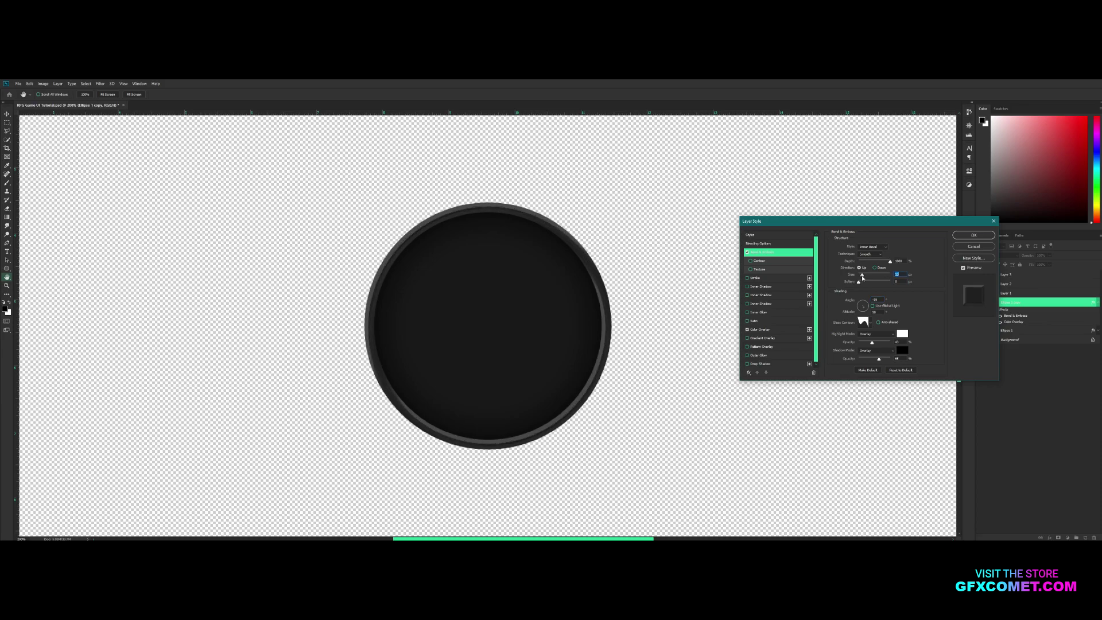
{"action": "key", "text": "ctrl+minus"}
{"action": "key", "text": "ctrl+plus"}
{"action": "key", "text": "Return"}
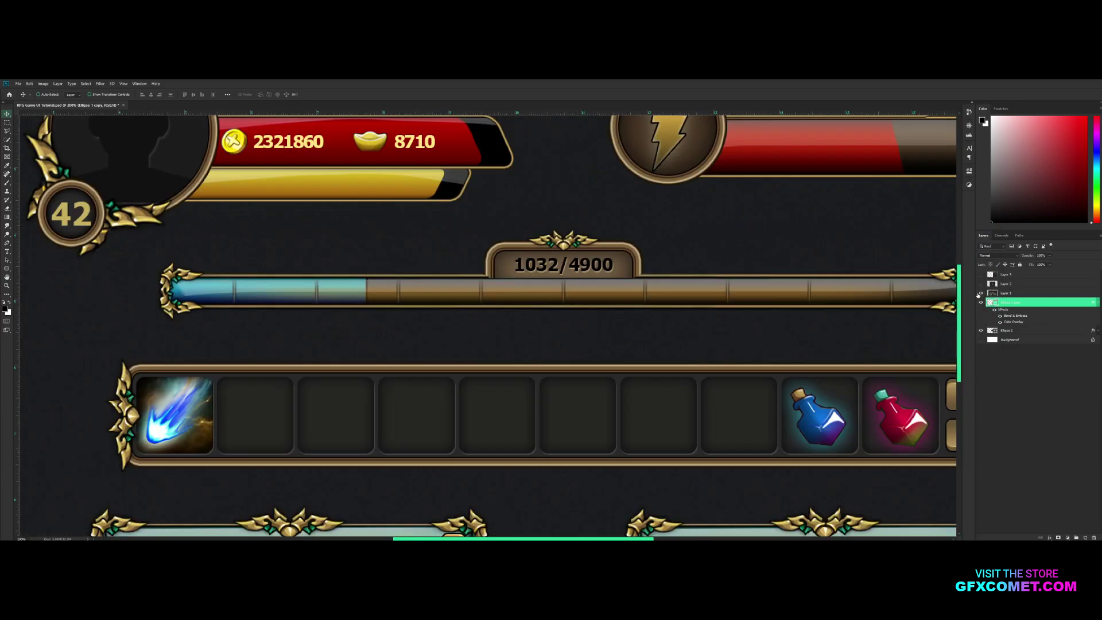
- Examine the frame and ring styling in the Layer 1 and Layer 2 reference images
{"action": "left_click", "coordinate": [981, 294]}
{"action": "left_click", "coordinate": [980, 284]}
{"action": "left_click", "coordinate": [1008, 285]}
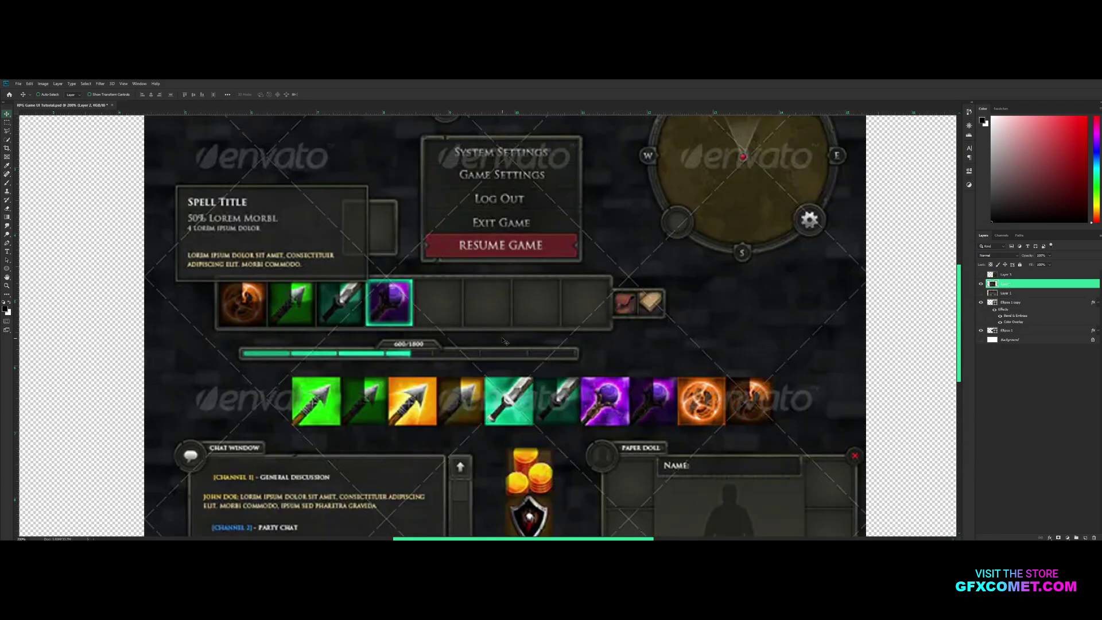
{"action": "left_click_drag", "start_coordinate": [548, 297], "coordinate": [579, 439]}
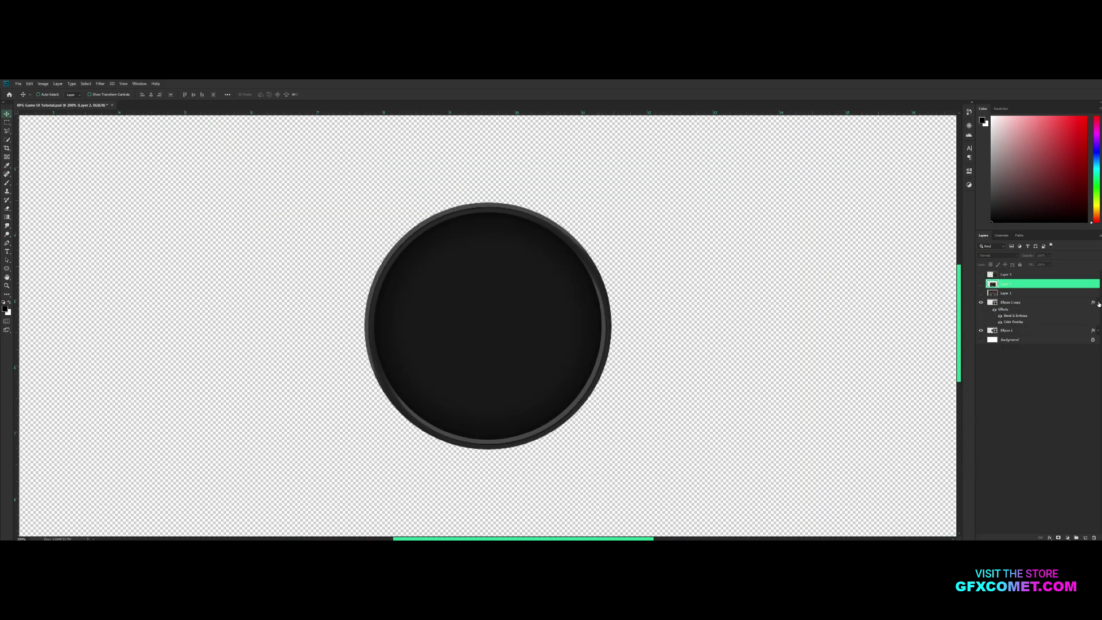
- Change the fill of the inner circle, Ellipse 1, to a slightly lighter dark grey
{"action": "left_click", "coordinate": [1097, 302]}
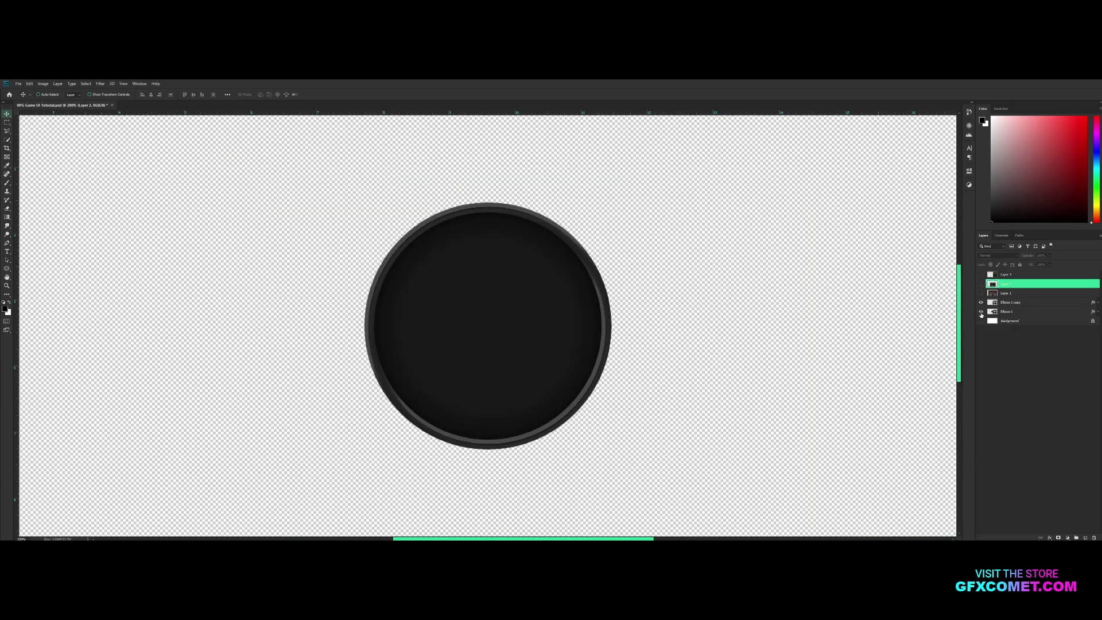
{"action": "double_click", "coordinate": [991, 311]}
{"action": "left_click", "coordinate": [837, 230]}
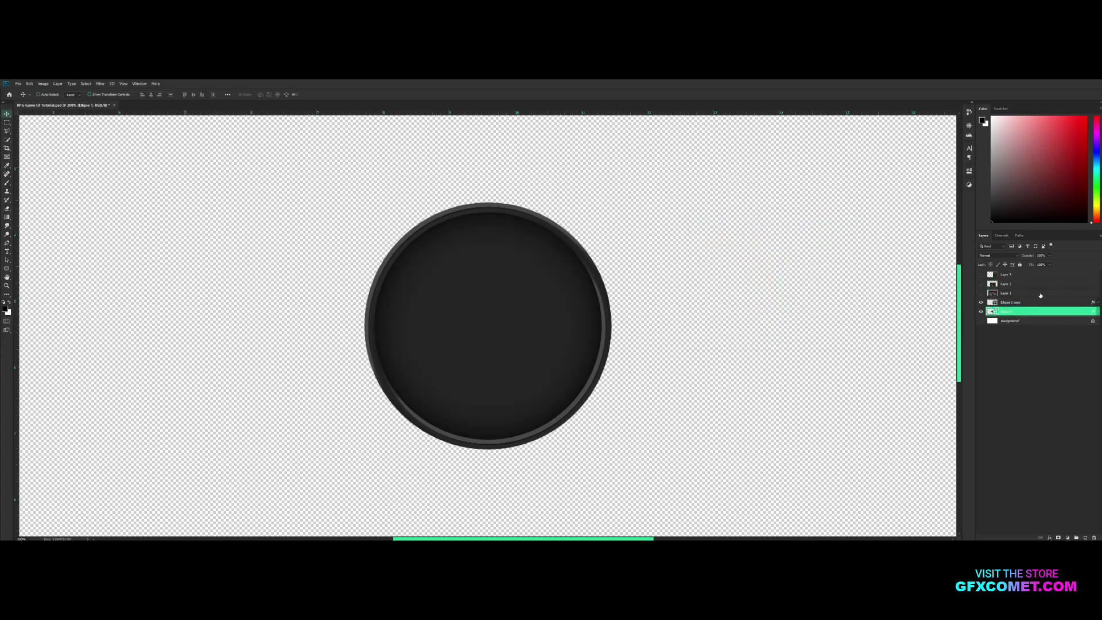
- Reduce the ring's Bevel & Emboss size to thin its inner highlight, and check it against the Layer 3 reference image
{"action": "left_click", "coordinate": [981, 302]}
{"action": "left_click", "coordinate": [982, 303]}
{"action": "left_click", "coordinate": [1033, 302]}
{"action": "key", "text": "h"}
{"action": "double_click", "coordinate": [1062, 302]}
{"action": "left_click", "coordinate": [777, 254]}
{"action": "left_click_drag", "start_coordinate": [861, 276], "coordinate": [860, 276]}
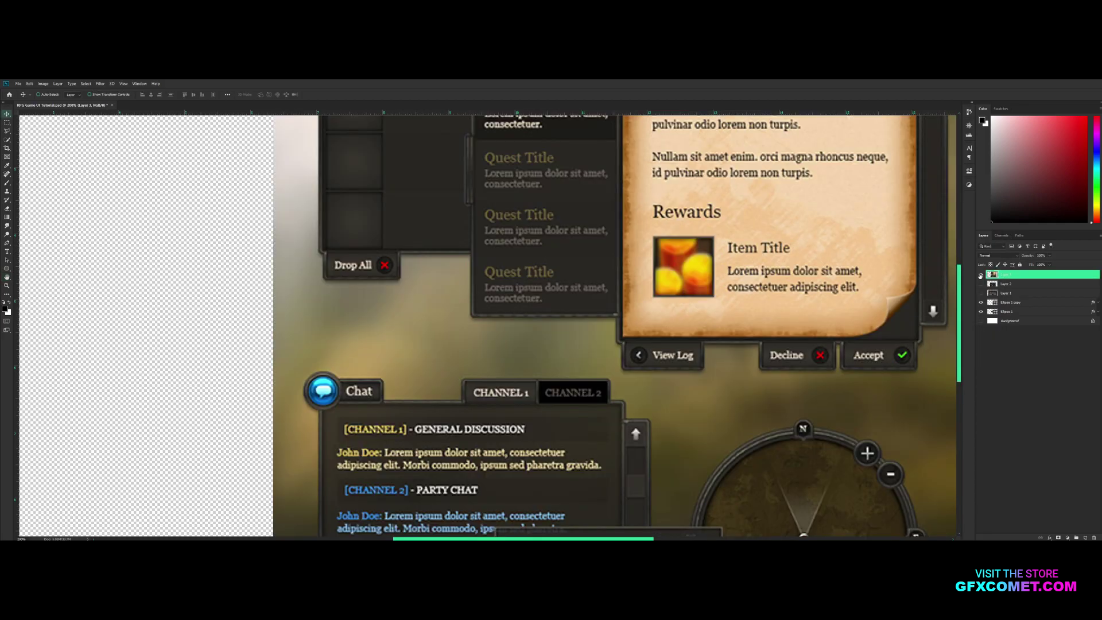
{"action": "key", "text": "Return"}
{"action": "key", "text": "v"}
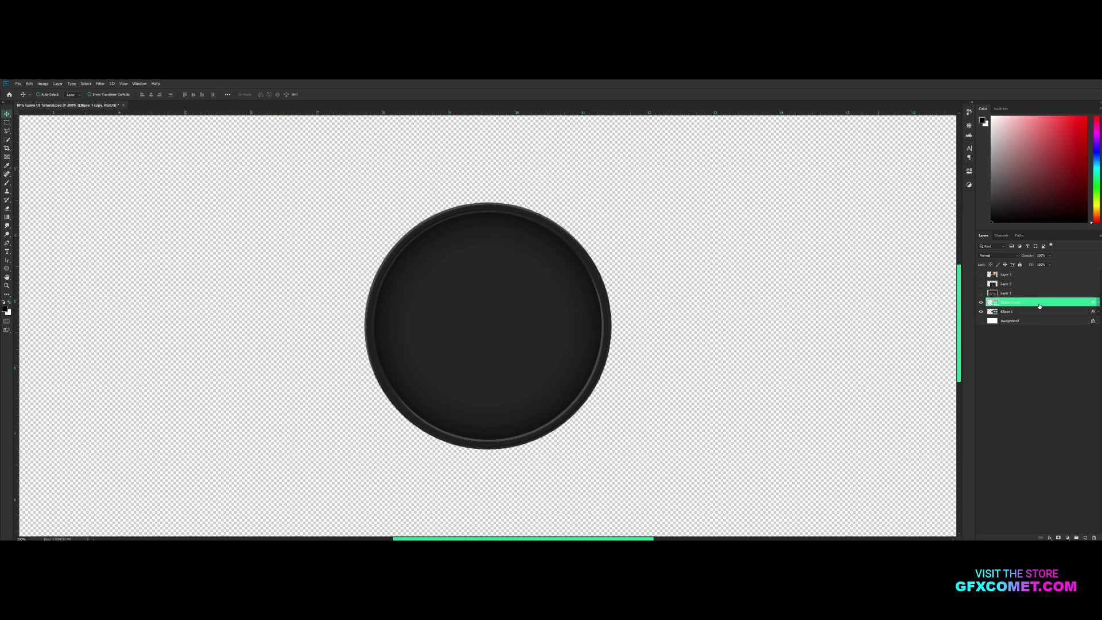
- Create a new layer above the ring and set the Brush tool to 100% opacity and 100% flow
{"action": "key", "text": "ctrl+shift+alt+n"}
{"action": "left_click", "coordinate": [5, 183]}
{"action": "left_click", "coordinate": [46, 95]}
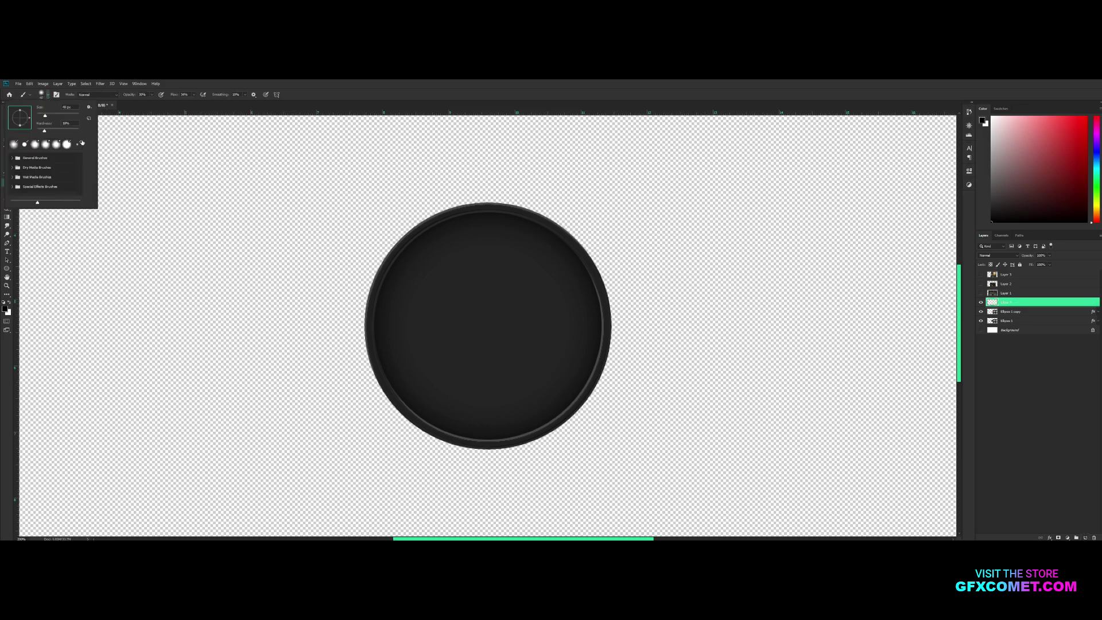
{"action": "left_click_drag", "start_coordinate": [65, 132], "coordinate": [265, 98]}
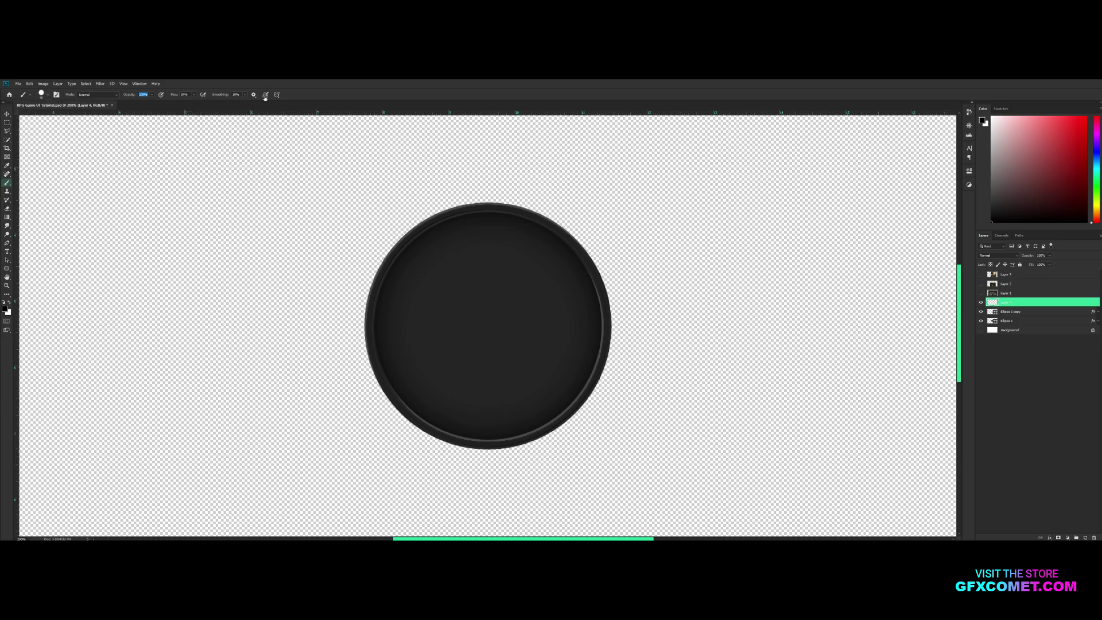
{"action": "left_click_drag", "start_coordinate": [172, 95], "coordinate": [258, 96]}
- Shrink the brush to a very fine tip and set the foreground colour to bright red
{"action": "key", "text": "bracketleft"}
{"action": "key", "text": "bracketleft"}
{"action": "key", "text": "bracketleft"}
{"action": "key", "text": "bracketleft"}
{"action": "key", "text": "bracketleft"}
{"action": "key", "text": "bracketleft"}
{"action": "key", "text": "bracketleft"}
{"action": "key", "text": "bracketleft"}
{"action": "key", "text": "bracketleft"}
{"action": "key", "text": "bracketleft"}
{"action": "key", "text": "bracketleft"}
{"action": "key", "text": "bracketleft"}
{"action": "key", "text": "bracketleft"}
{"action": "key", "text": "bracketleft"}
{"action": "key", "text": "bracketleft"}
{"action": "left_click", "coordinate": [5, 308]}
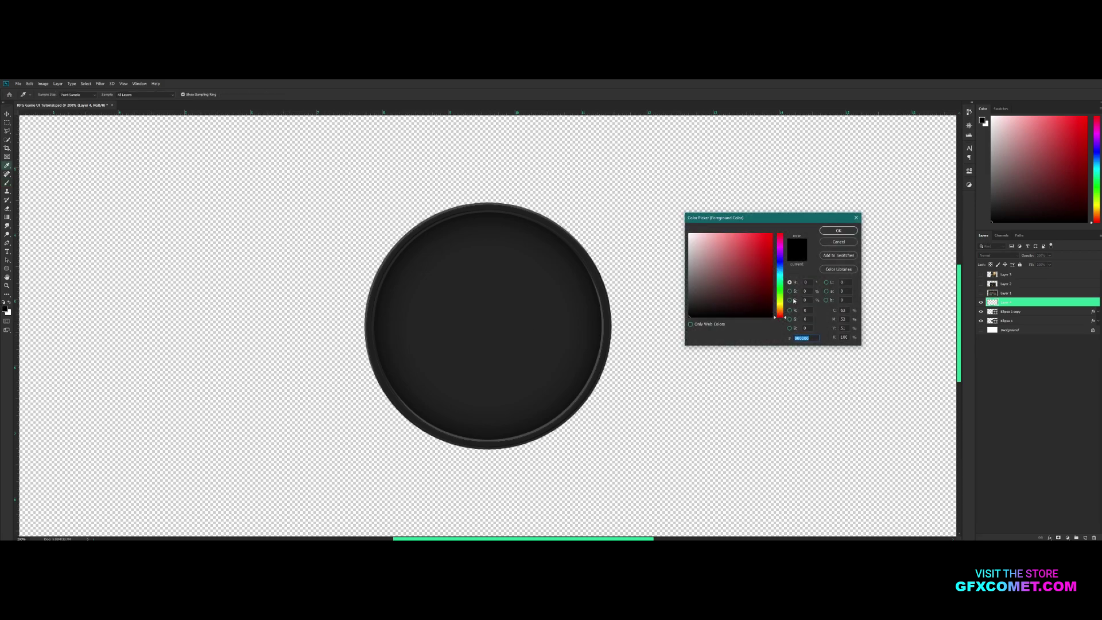
{"action": "left_click_drag", "start_coordinate": [781, 311], "coordinate": [780, 317]}
{"action": "left_click", "coordinate": [771, 245]}
{"action": "left_click", "coordinate": [838, 230]}
- Sketch a row of red swirls and curls along the upper outer edge of the ring
{"action": "scroll", "coordinate": [560, 336], "scroll_direction": "up", "scroll_amount": 2}
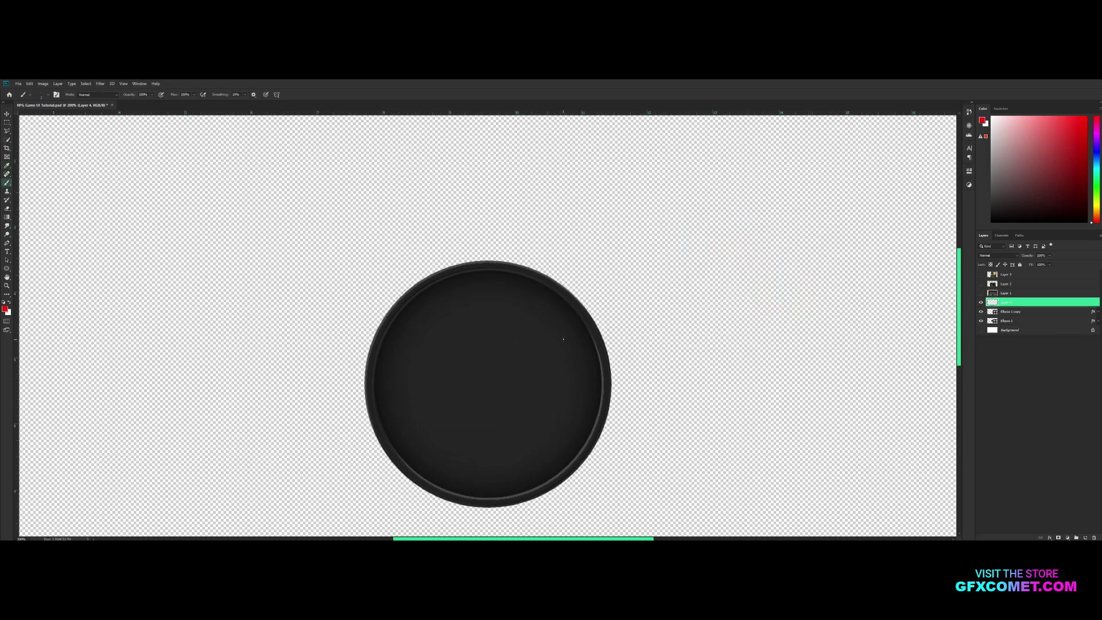
{"action": "key", "text": "ctrl+plus"}
{"action": "key", "text": "space"}
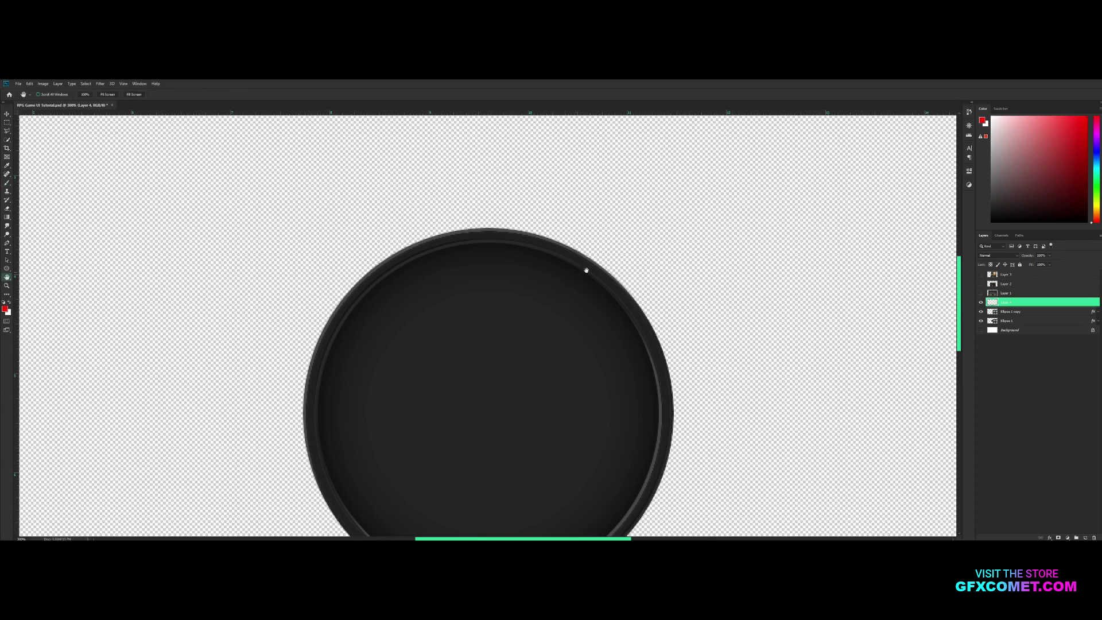
{"action": "left_click_drag", "start_coordinate": [586, 268], "coordinate": [603, 318]}
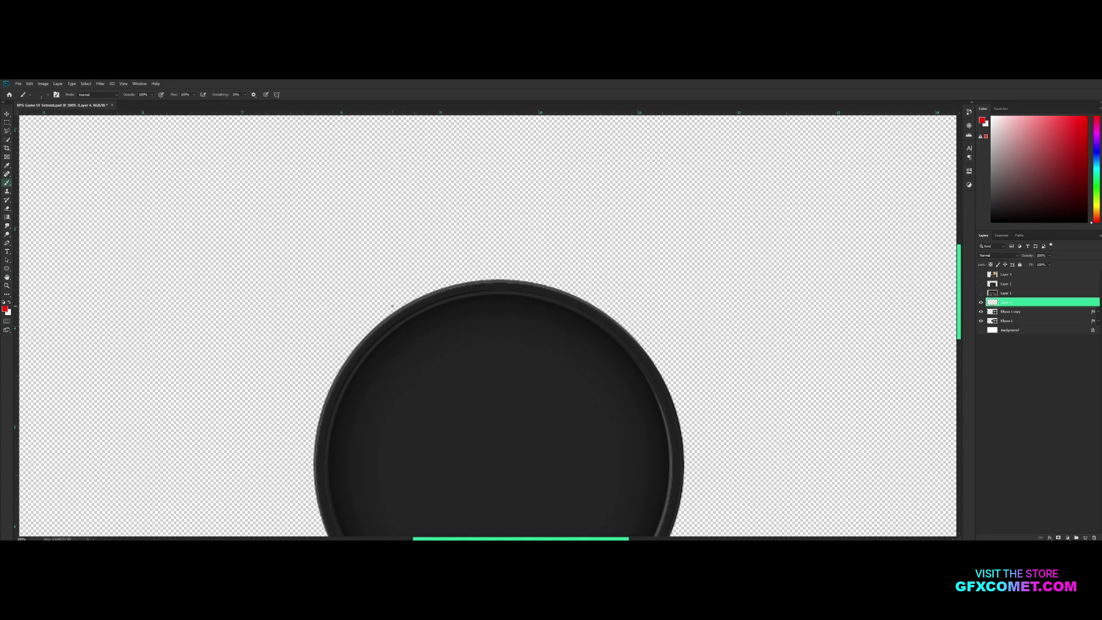
{"action": "left_click_drag", "start_coordinate": [389, 313], "coordinate": [422, 279]}
{"action": "key", "text": "ctrl+plus"}
{"action": "key", "text": "ctrl+plus"}
{"action": "key", "text": "ctrl+plus"}
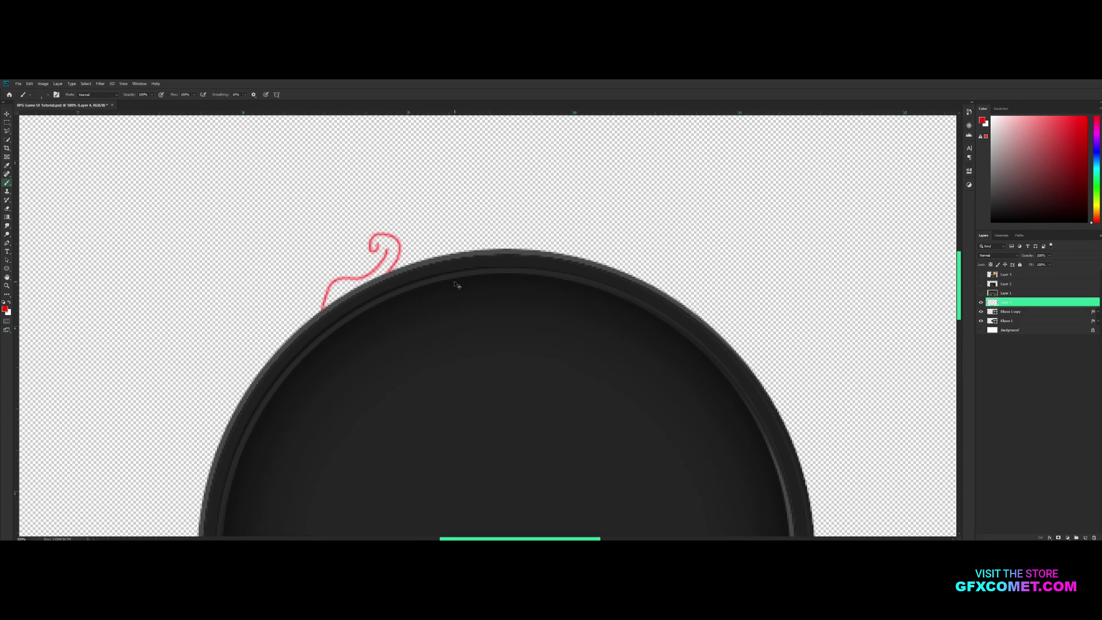
{"action": "left_click_drag", "start_coordinate": [352, 245], "coordinate": [281, 304]}
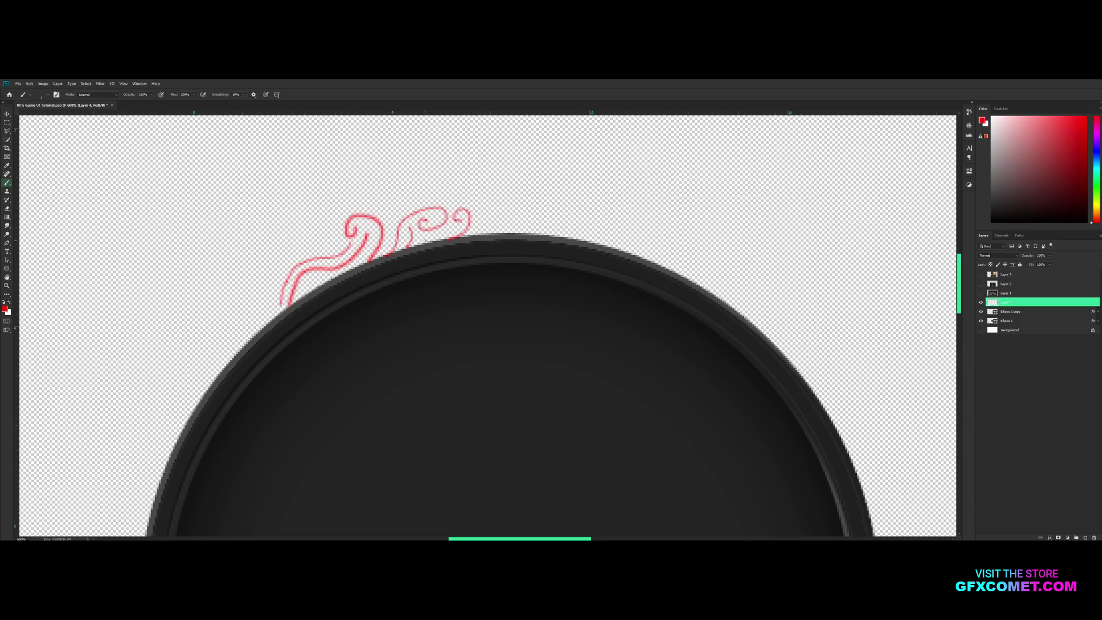
{"action": "left_click_drag", "start_coordinate": [420, 242], "coordinate": [586, 221]}
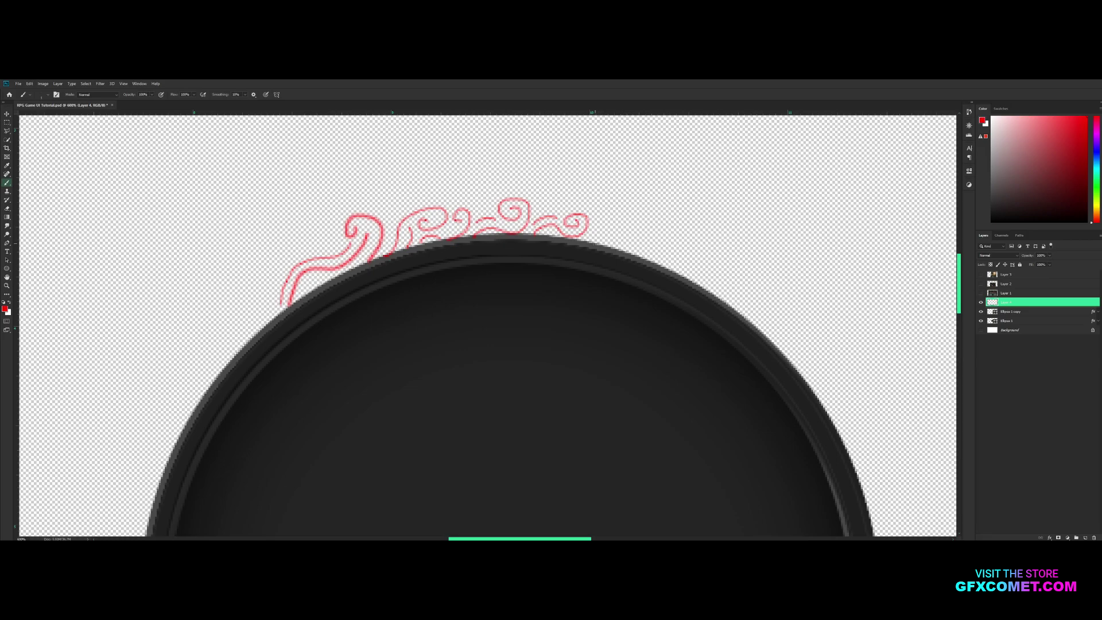
{"action": "mouse_move", "coordinate": [621, 250]}
{"action": "left_mouse_down"}
{"action": "mouse_move", "coordinate": [598, 222]}
{"action": "mouse_move", "coordinate": [619, 233]}
{"action": "left_mouse_up"}
{"action": "left_click_drag", "start_coordinate": [618, 232], "coordinate": [602, 227]}
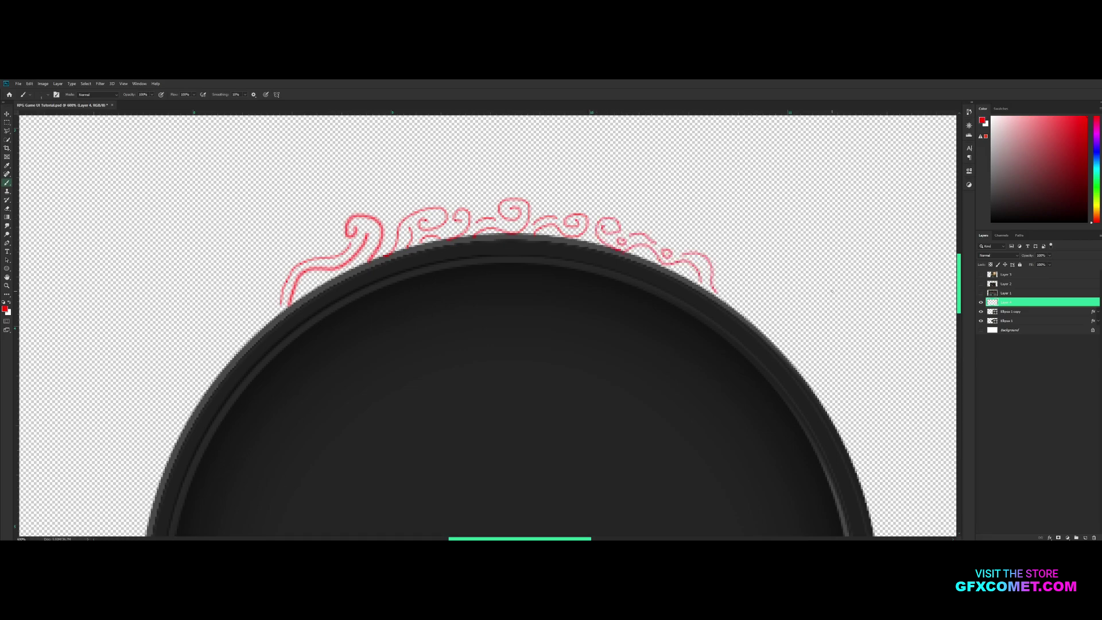
- Move the swirl sketch layer beneath both ellipse layers, just above the Background
{"action": "key", "text": "v"}
{"action": "key", "text": "ctrl+minus"}
{"action": "key", "text": "ctrl+minus"}
{"action": "key", "text": "ctrl+minus"}
{"action": "key", "text": "ctrl+minus"}
{"action": "key", "text": "ctrl+minus"}
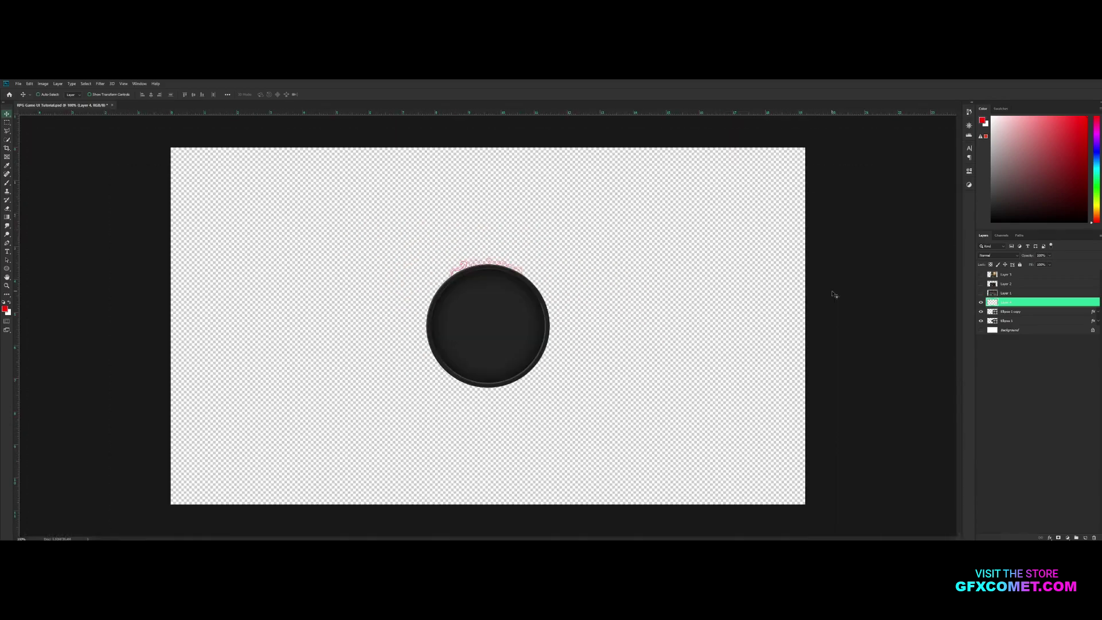
{"action": "key", "text": "ctrl+plus"}
{"action": "key", "text": "ctrl+plus"}
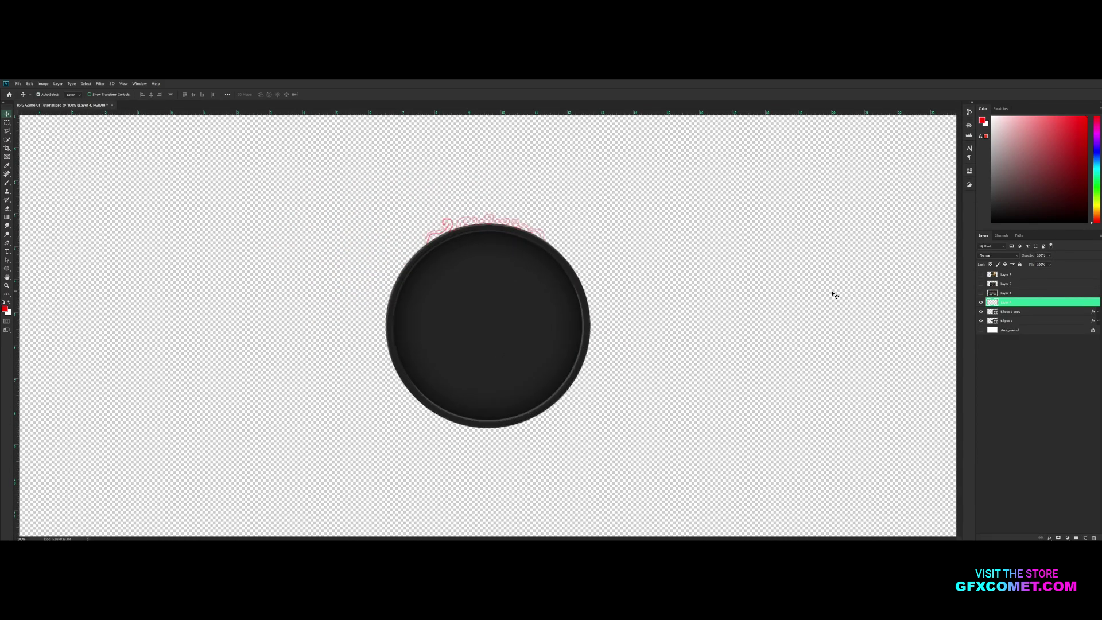
{"action": "scroll", "coordinate": [721, 288], "scroll_direction": "up", "scroll_amount": 1}
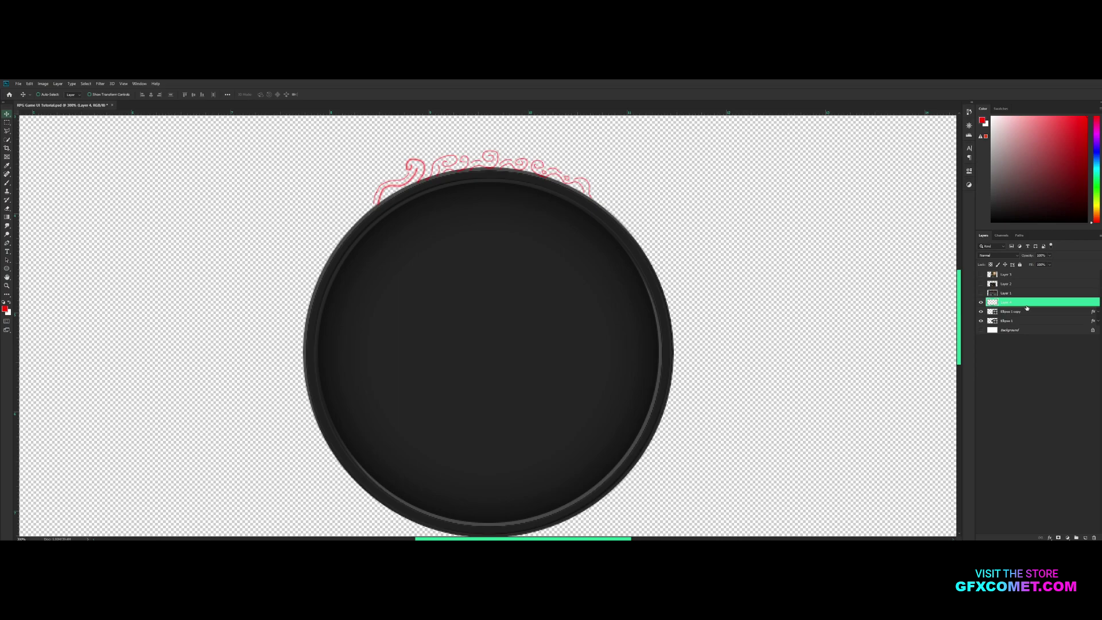
{"action": "left_click_drag", "start_coordinate": [1026, 308], "coordinate": [1030, 325]}
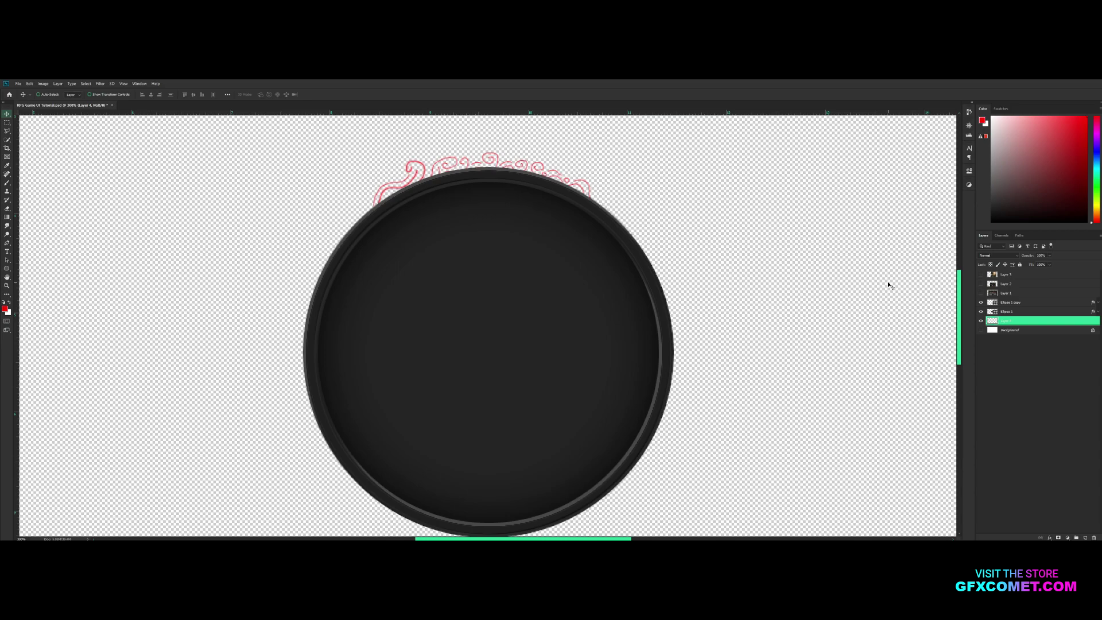
- Duplicate the swirl sketch layer twice and merge all three copies into one layer to strengthen the lines
{"action": "key", "text": "ctrl+j"}
{"action": "key", "text": "ctrl+j"}
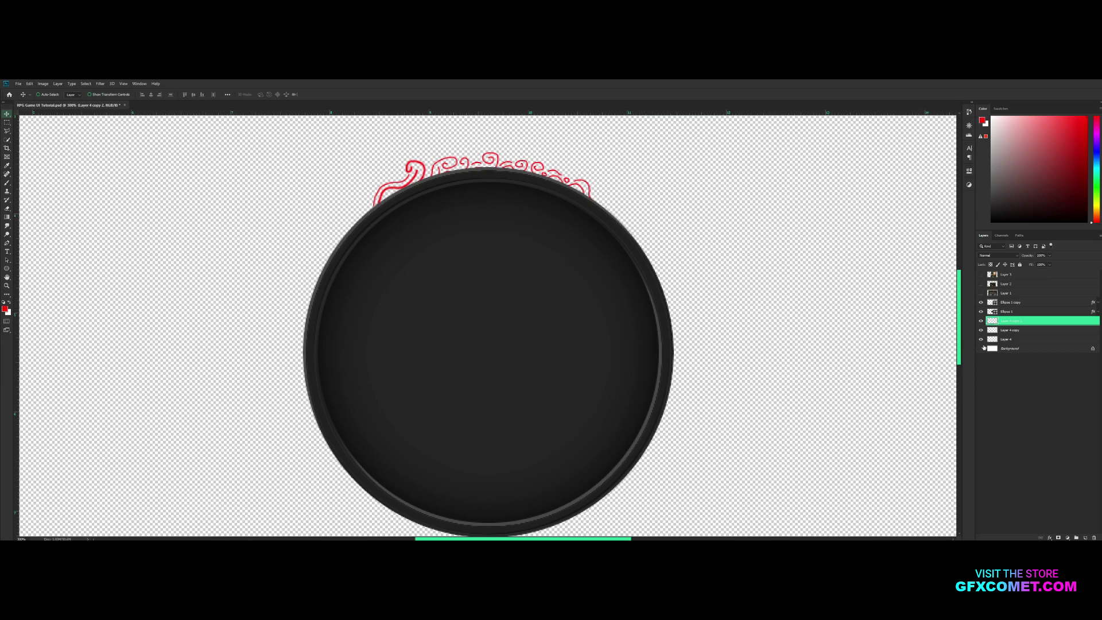
{"action": "left_click", "coordinate": [1014, 342], "text": "shift"}
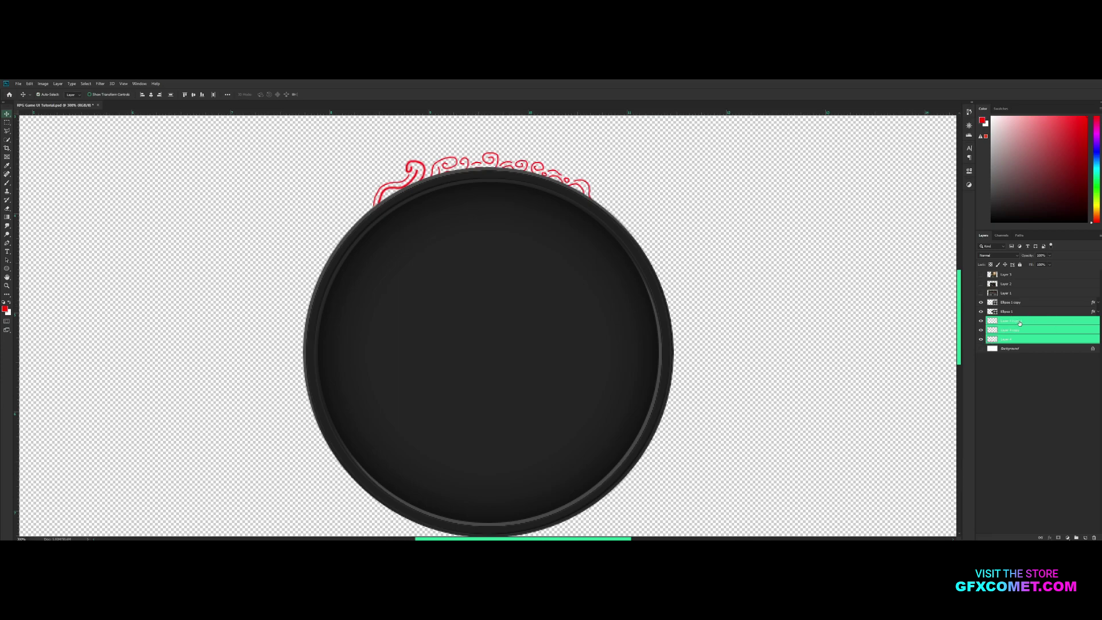
{"action": "key", "text": "ctrl+e"}
- Recolour the merged swirl layer with a golden yellow Color Overlay
{"action": "right_click", "coordinate": [1038, 321]}
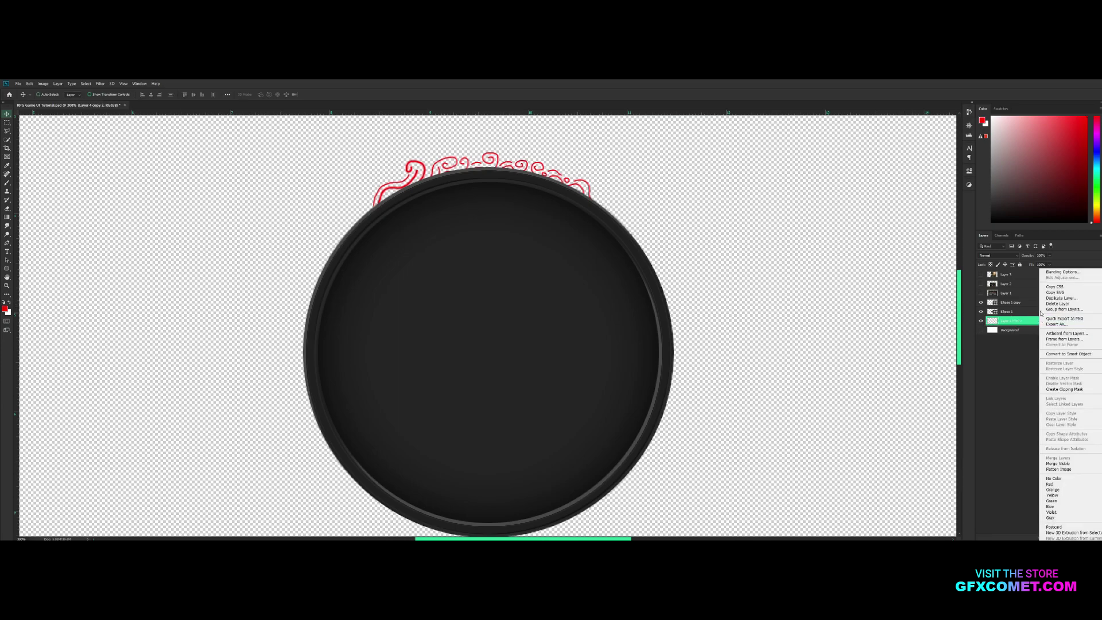
{"action": "left_click", "coordinate": [1061, 274]}
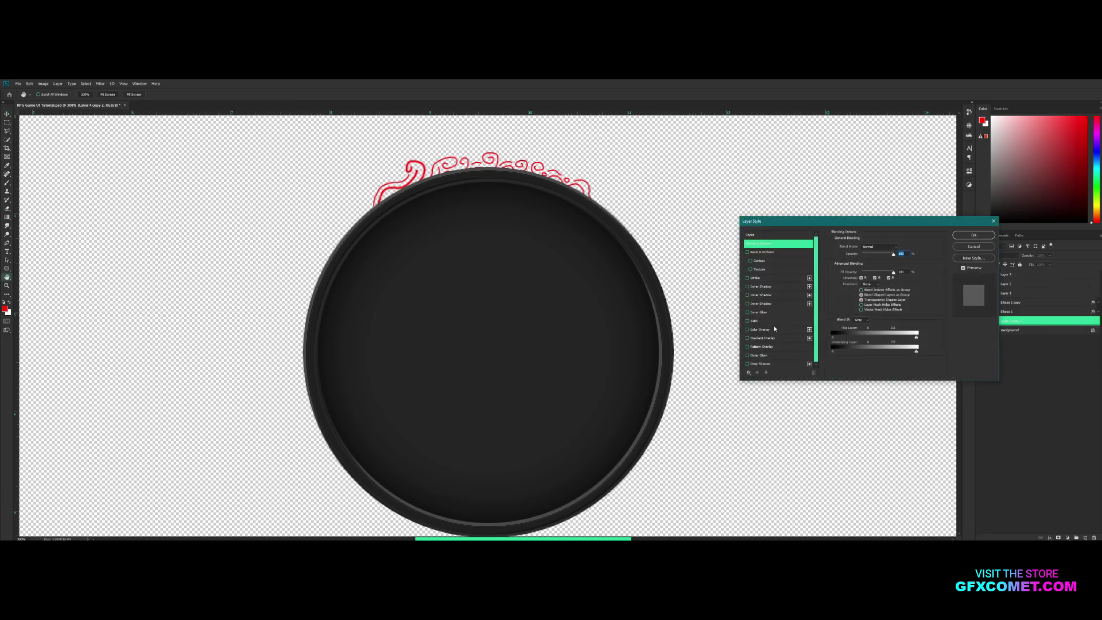
{"action": "left_click", "coordinate": [772, 330]}
{"action": "left_click", "coordinate": [898, 250]}
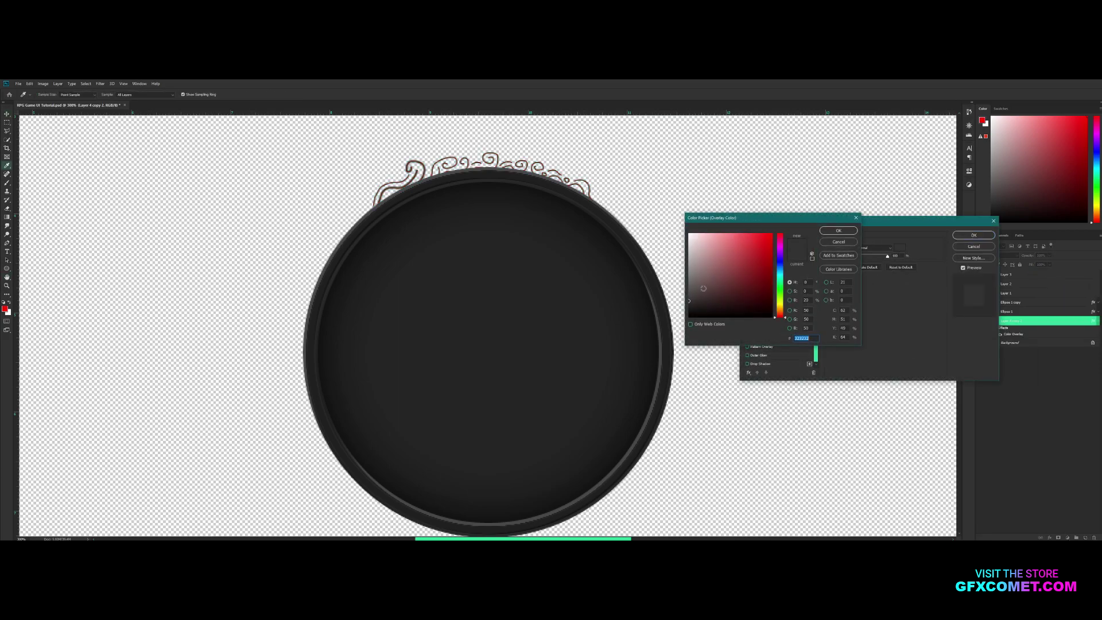
{"action": "left_click", "coordinate": [782, 309]}
{"action": "left_click_drag", "start_coordinate": [756, 260], "coordinate": [764, 234]}
{"action": "left_click_drag", "start_coordinate": [788, 310], "coordinate": [783, 307]}
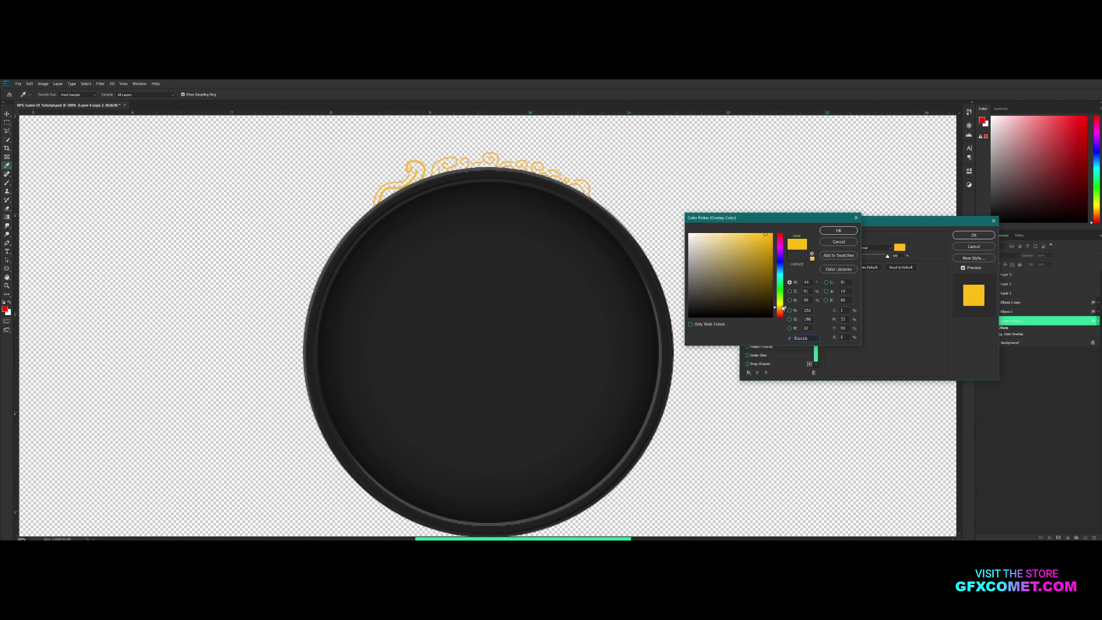
{"action": "left_click", "coordinate": [837, 230]}
- Add a small Inner Bevel to the golden swirls with Bevel & Emboss and apply the layer style
{"action": "left_click", "coordinate": [776, 253]}
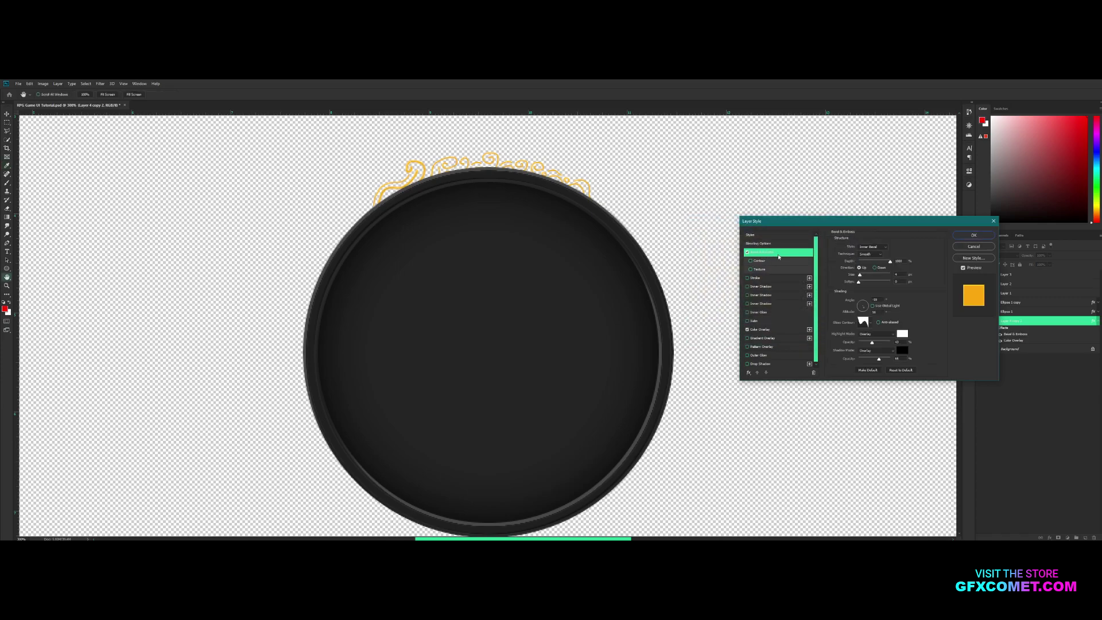
{"action": "left_click_drag", "start_coordinate": [858, 278], "coordinate": [859, 276]}
{"action": "left_click", "coordinate": [974, 235]}
- Move the golden swirls so they sit against the ring's upper edge, and show the white Background layer
{"action": "key", "text": "v"}
{"action": "left_click_drag", "start_coordinate": [653, 255], "coordinate": [657, 251]}
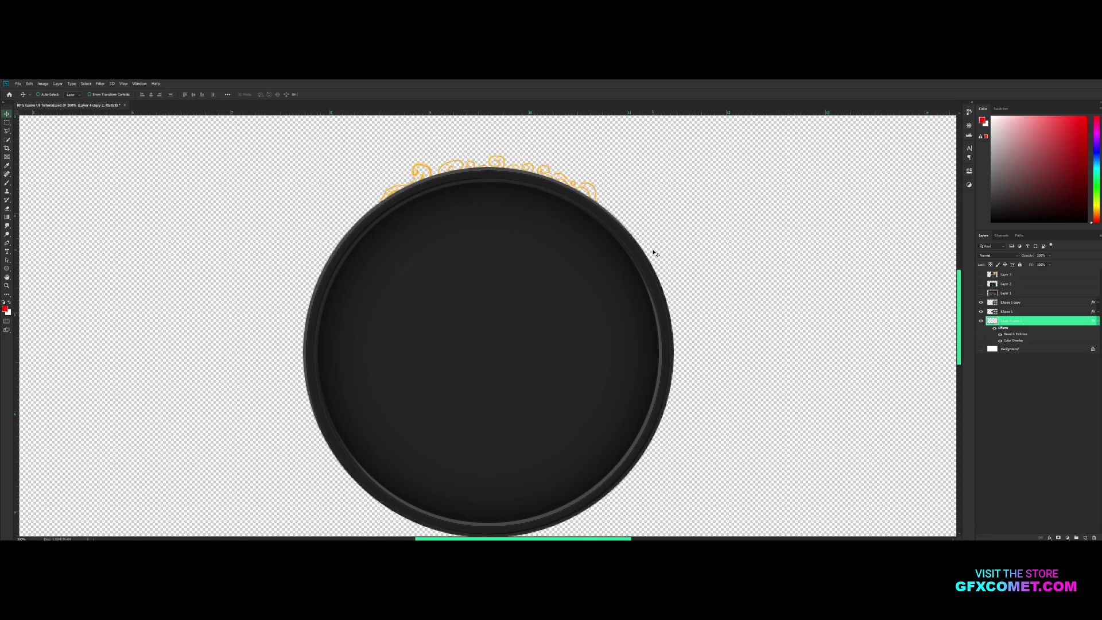
{"action": "key", "text": "ctrl+minus"}
{"action": "left_click", "coordinate": [981, 349]}
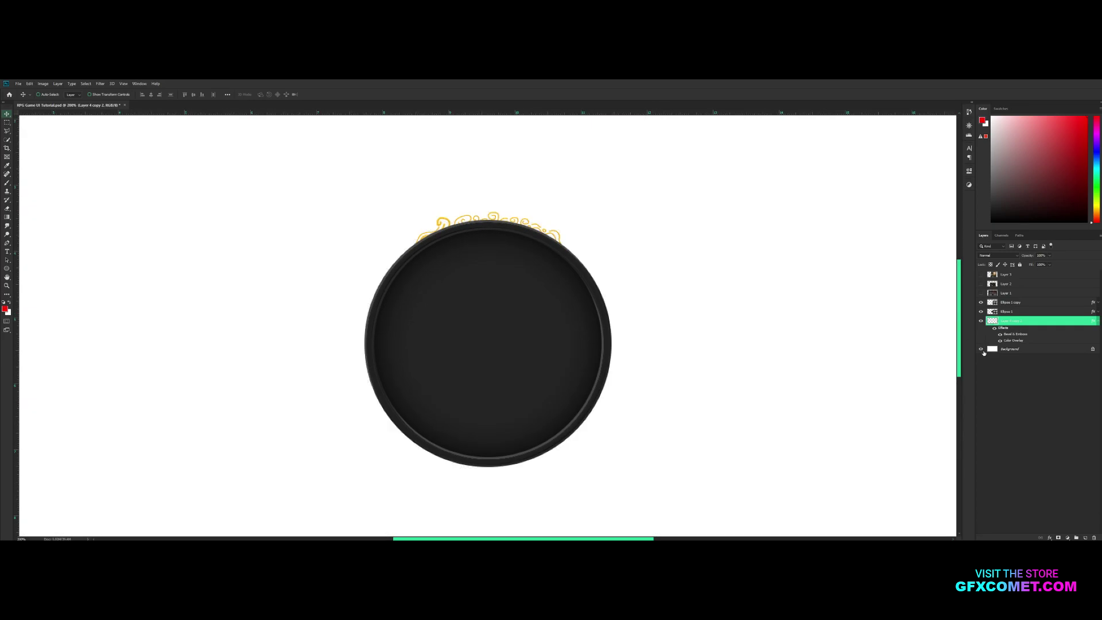
{"action": "key", "text": "ctrl+minus"}
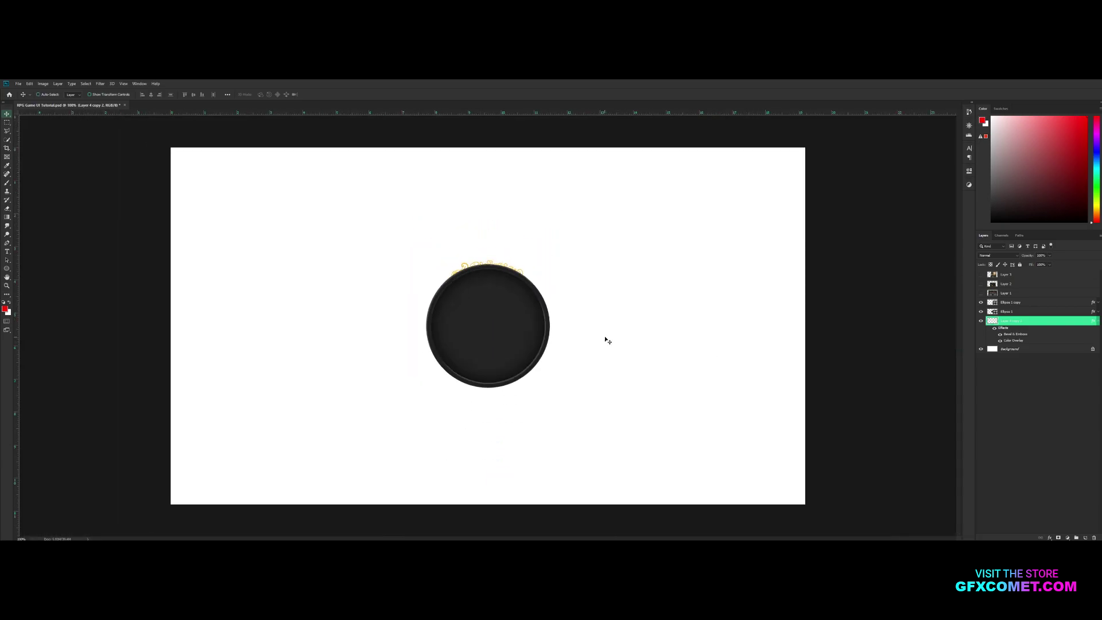
{"action": "key", "text": "ctrl+plus"}
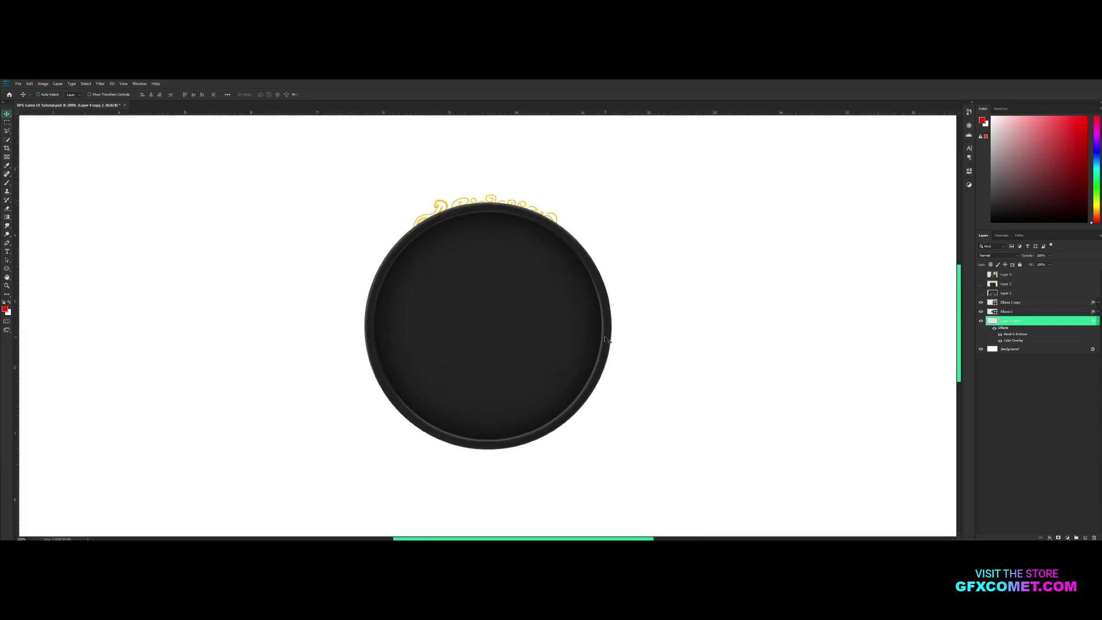
- Duplicate the swirl layer, flip the copy vertically and place it along the ring's lower edge
{"action": "key", "text": "ctrl+j"}
{"action": "key", "text": "ctrl+t"}
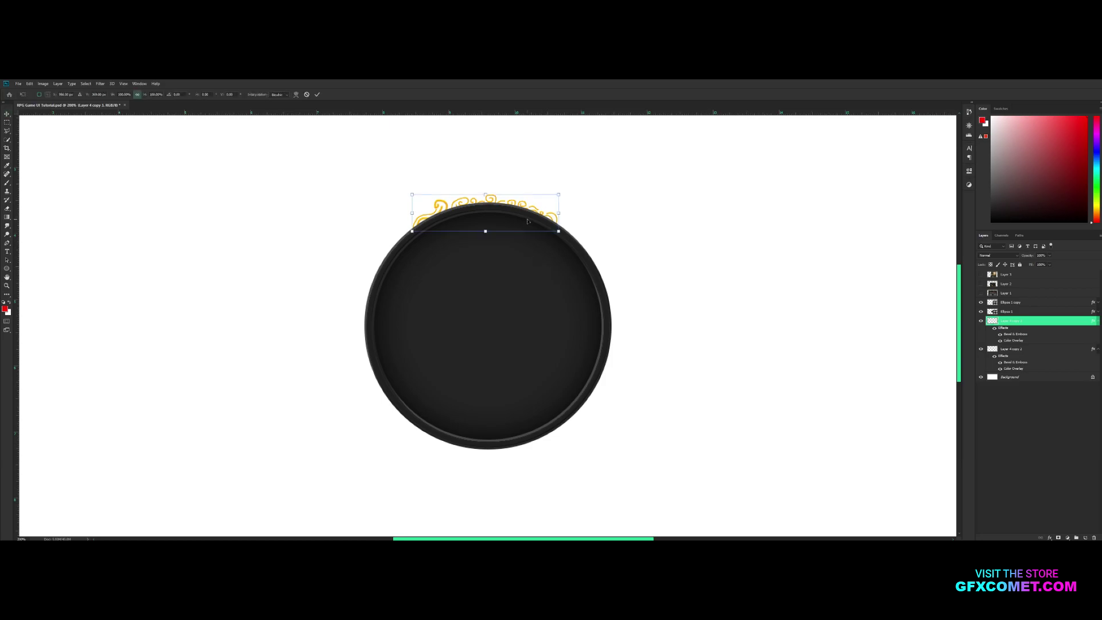
{"action": "right_click", "coordinate": [527, 221]}
{"action": "left_click", "coordinate": [568, 308]}
{"action": "key", "text": "Return"}
{"action": "left_click_drag", "start_coordinate": [538, 223], "coordinate": [537, 443]}
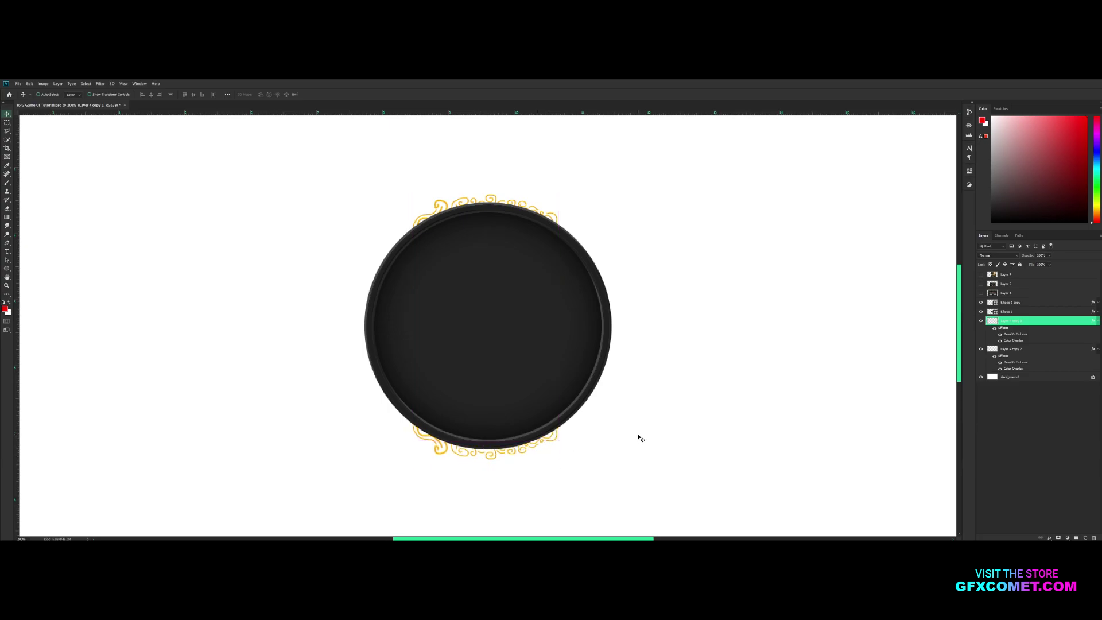
- Duplicate the upper and lower swirl layers together and rotate the copies 90° clockwise onto the ring's sides
{"action": "left_click", "coordinate": [1097, 321]}
{"action": "left_click", "coordinate": [1097, 331]}
{"action": "left_click", "coordinate": [1056, 331], "text": "ctrl"}
{"action": "key", "text": "ctrl+j"}
{"action": "key", "text": "ctrl+t"}
{"action": "right_click", "coordinate": [499, 293]}
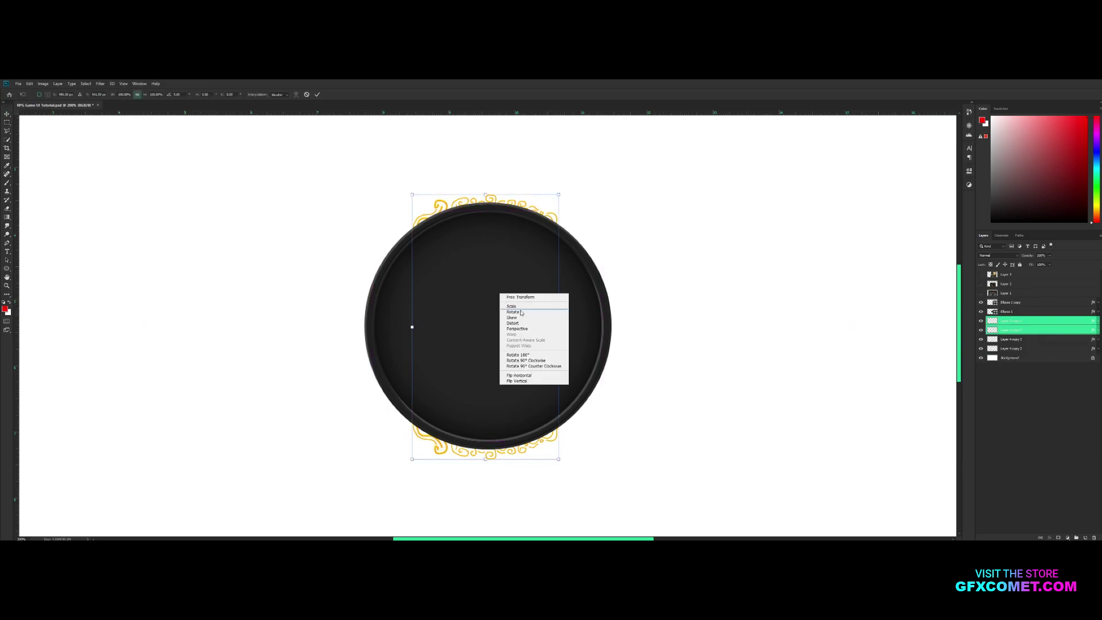
{"action": "left_click", "coordinate": [519, 361]}
{"action": "key", "text": "Return"}
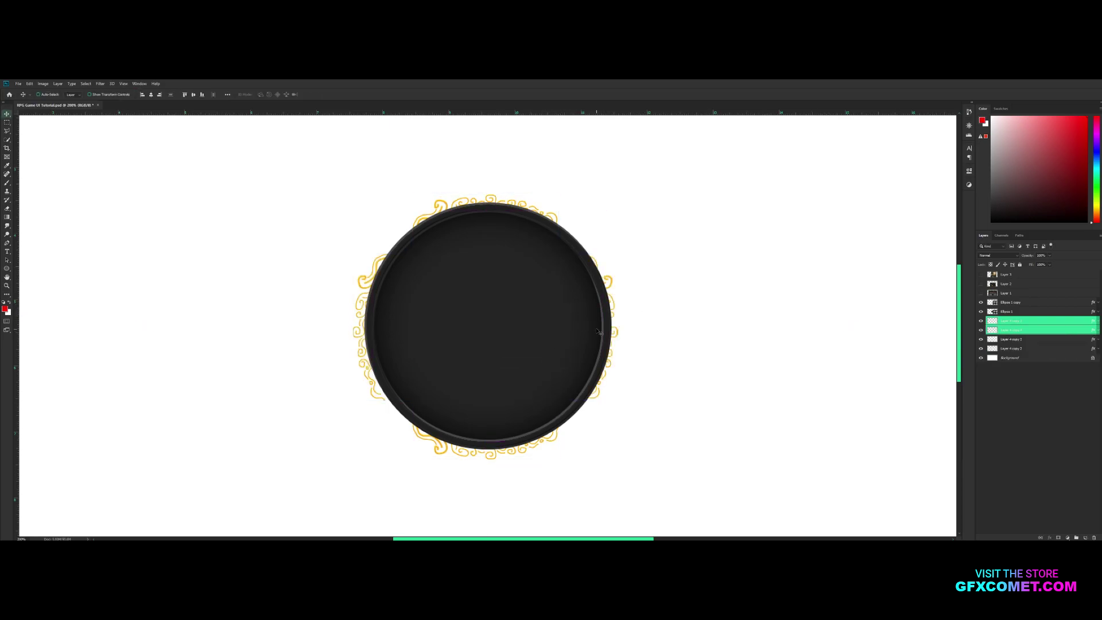
- Nudge the rotated side swirls slightly upward to centre them vertically on the ring
{"action": "key", "text": "Up"}
{"action": "key", "text": "Up"}
{"action": "key", "text": "Up"}
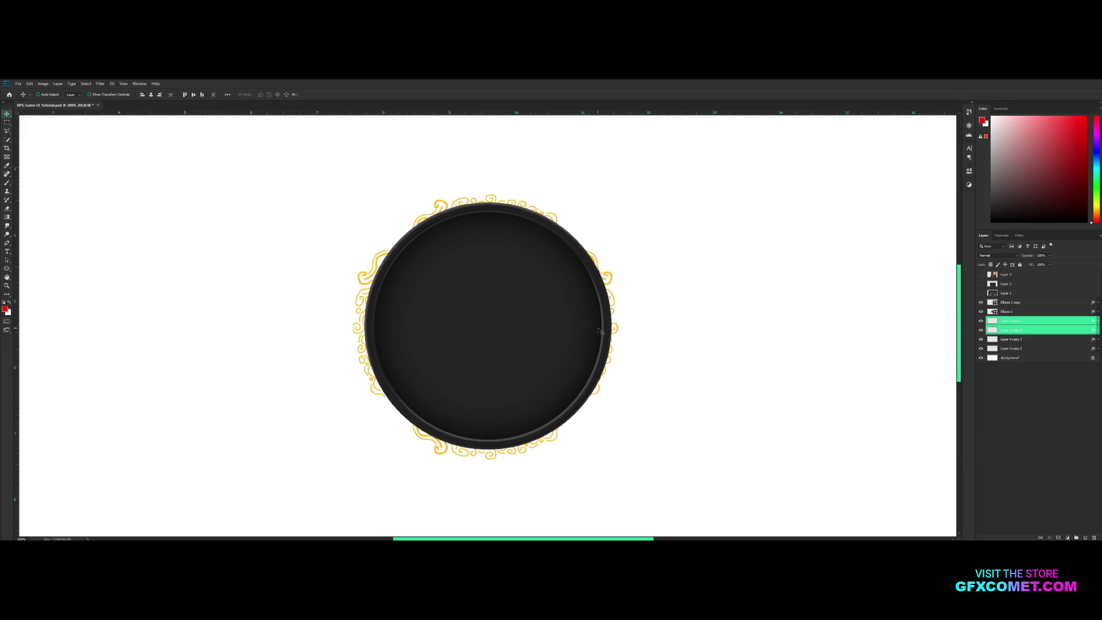
{"action": "key", "text": "ctrl+minus"}
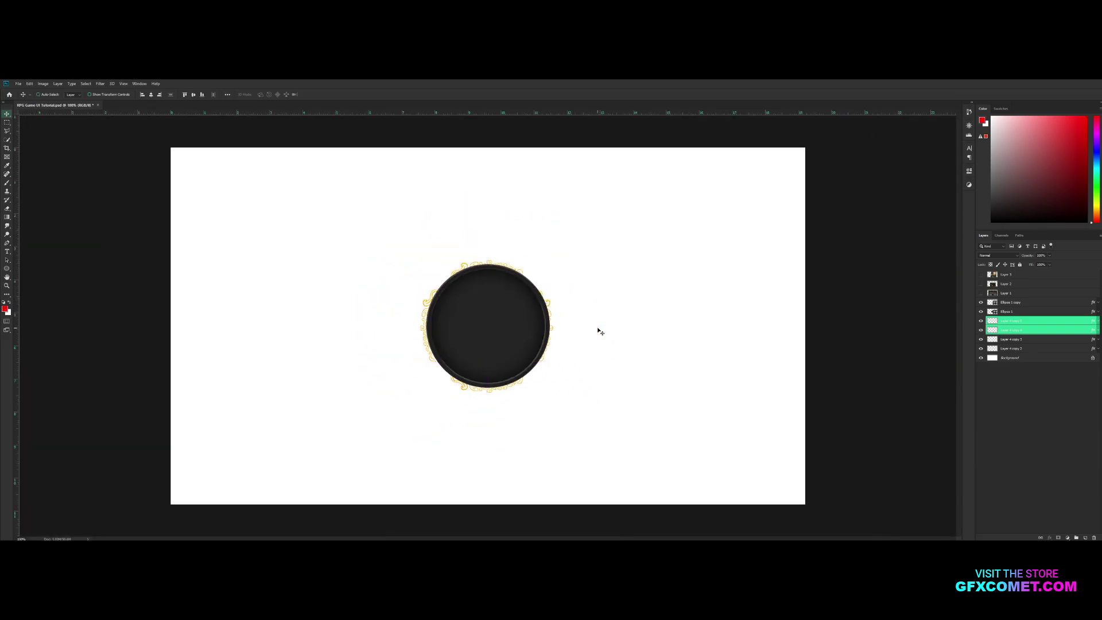
{"action": "key", "text": "ctrl+plus"}
- Add a dark grey Stroke sampled from the ring to the upper swirls and apply the style to all four swirl layers
{"action": "left_click", "coordinate": [1027, 339]}
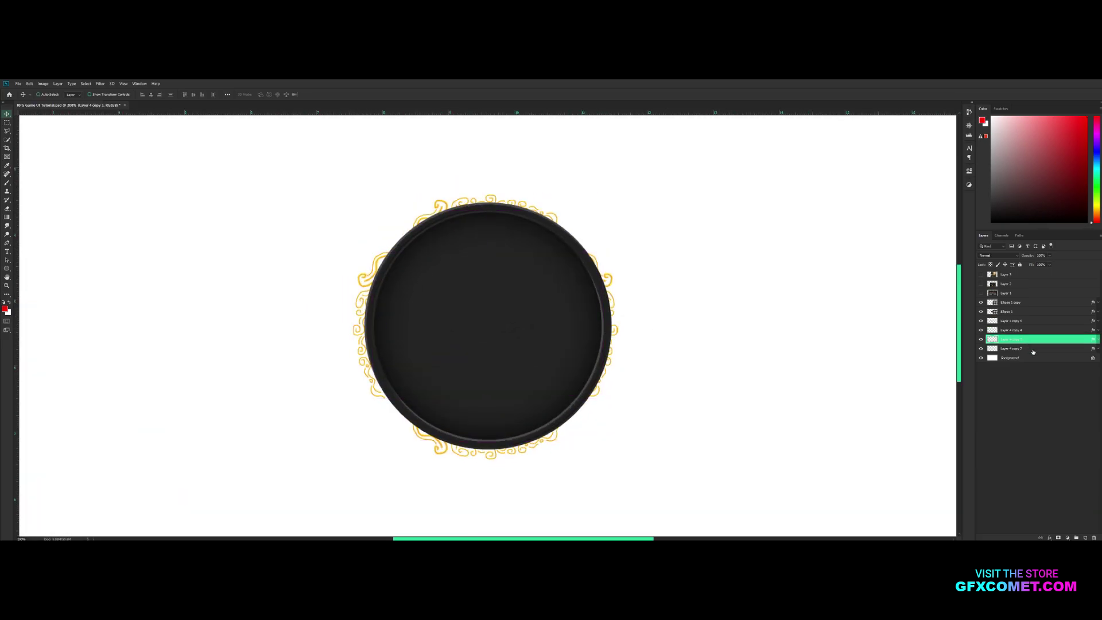
{"action": "left_click", "coordinate": [1053, 350]}
{"action": "double_click", "coordinate": [1053, 350]}
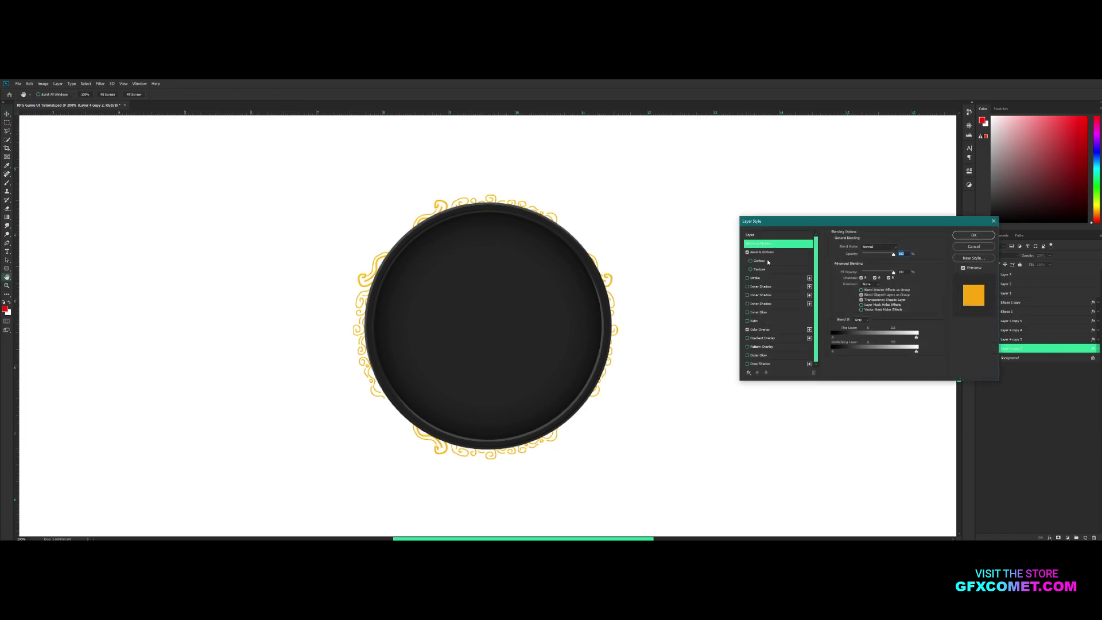
{"action": "left_click", "coordinate": [764, 278]}
{"action": "left_click", "coordinate": [848, 294]}
{"action": "left_click", "coordinate": [560, 229]}
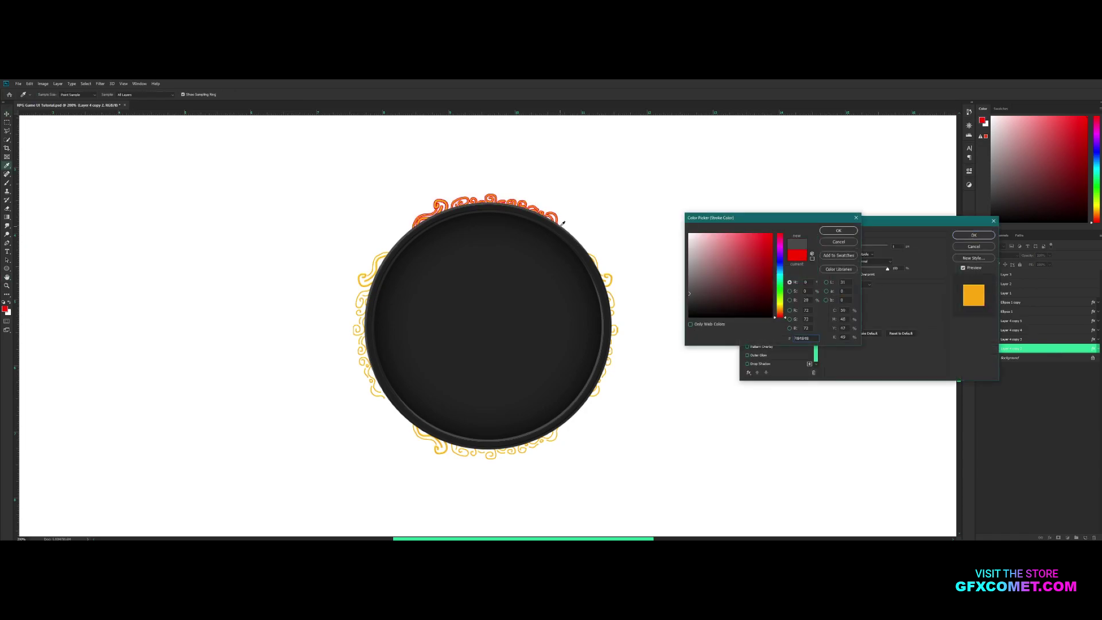
{"action": "left_click", "coordinate": [837, 235]}
{"action": "left_click_drag", "start_coordinate": [853, 246], "coordinate": [856, 250]}
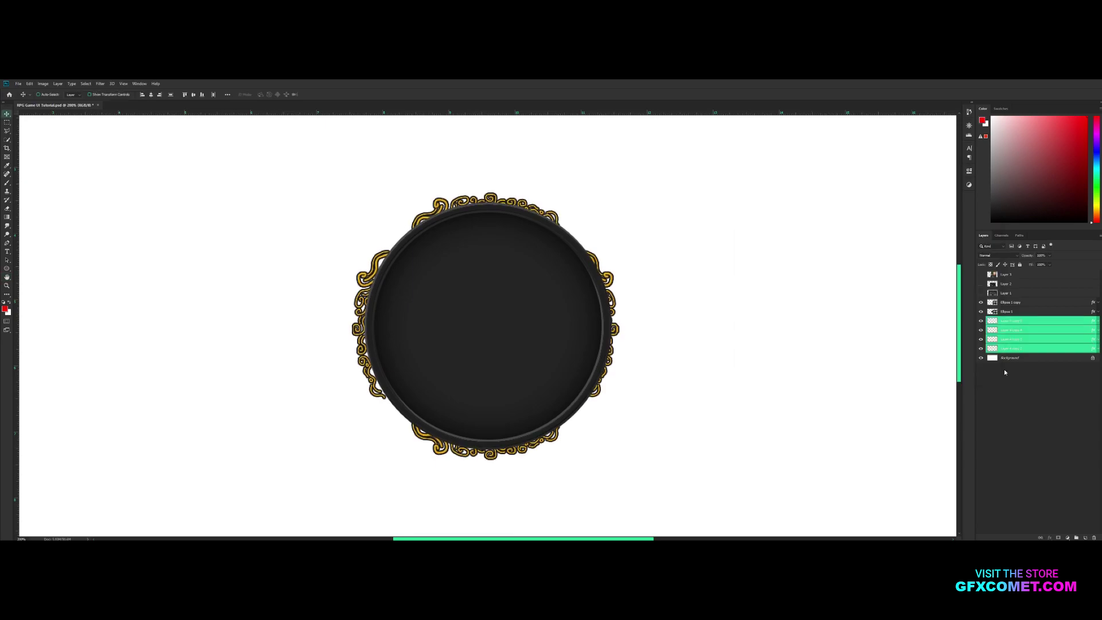
{"action": "key", "text": "ctrl+minus"}
{"action": "key", "text": "ctrl+plus"}
- Duplicate the Ellipse 1 copy layer and give the new ring a thinner stroke
{"action": "left_click", "coordinate": [981, 302]}
{"action": "left_click", "coordinate": [980, 302]}
{"action": "left_click", "coordinate": [987, 303]}
{"action": "left_click", "coordinate": [980, 302]}
{"action": "left_click", "coordinate": [980, 303]}
{"action": "key", "text": "ctrl+j"}
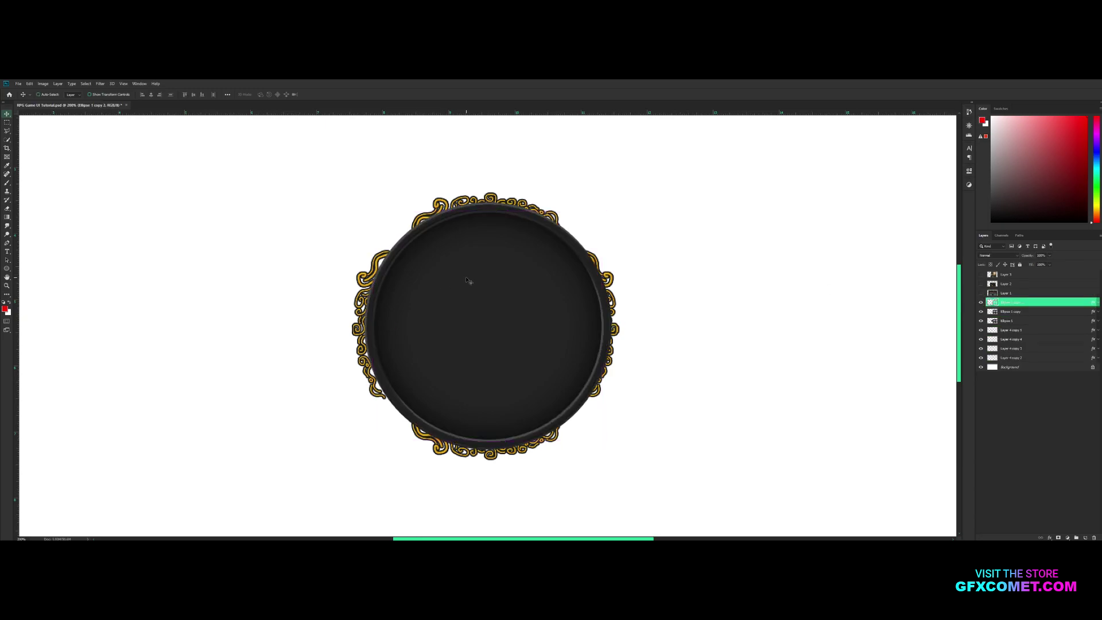
{"action": "left_click", "coordinate": [6, 271]}
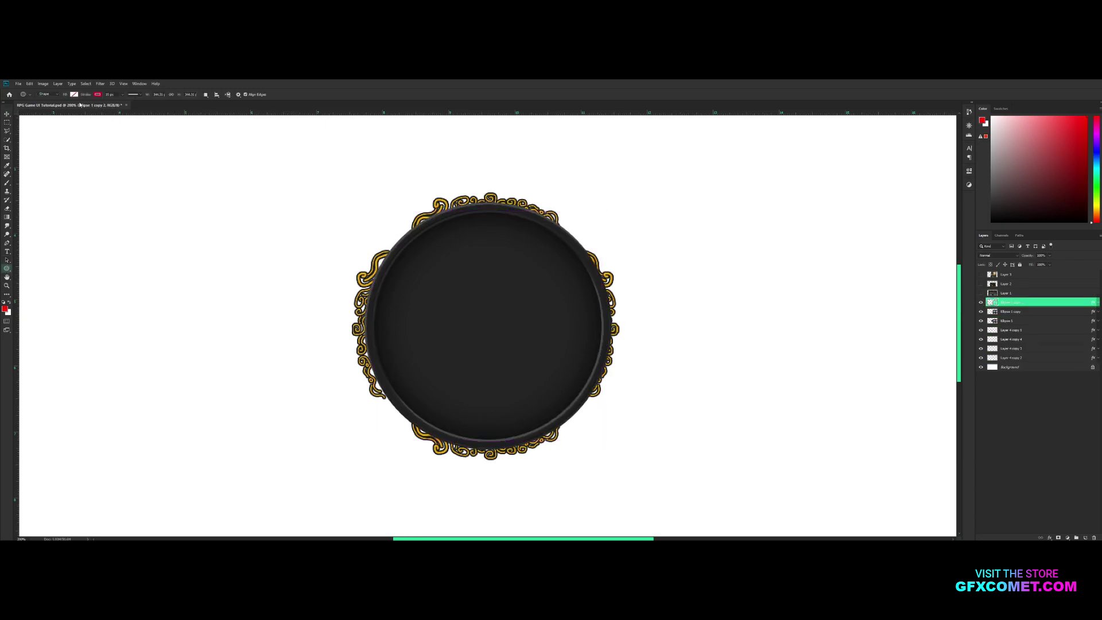
{"action": "key", "text": "Return"}
{"action": "key", "text": "v"}
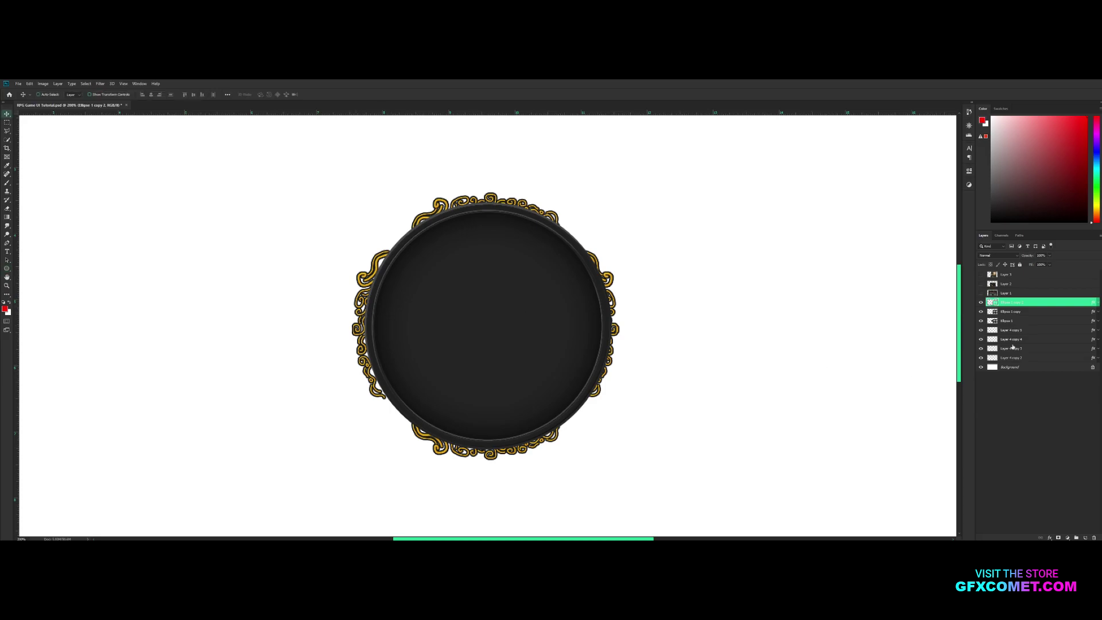
- Change the thin inner ring's Color Overlay to golden yellow
{"action": "double_click", "coordinate": [1044, 301]}
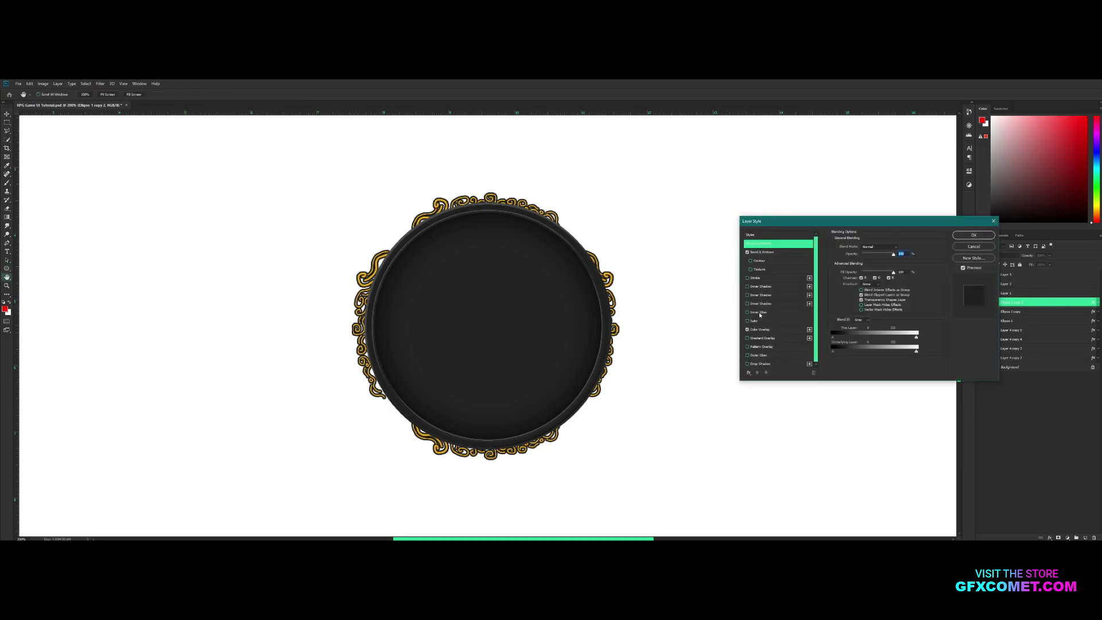
{"action": "left_click", "coordinate": [760, 330]}
{"action": "left_click", "coordinate": [521, 204]}
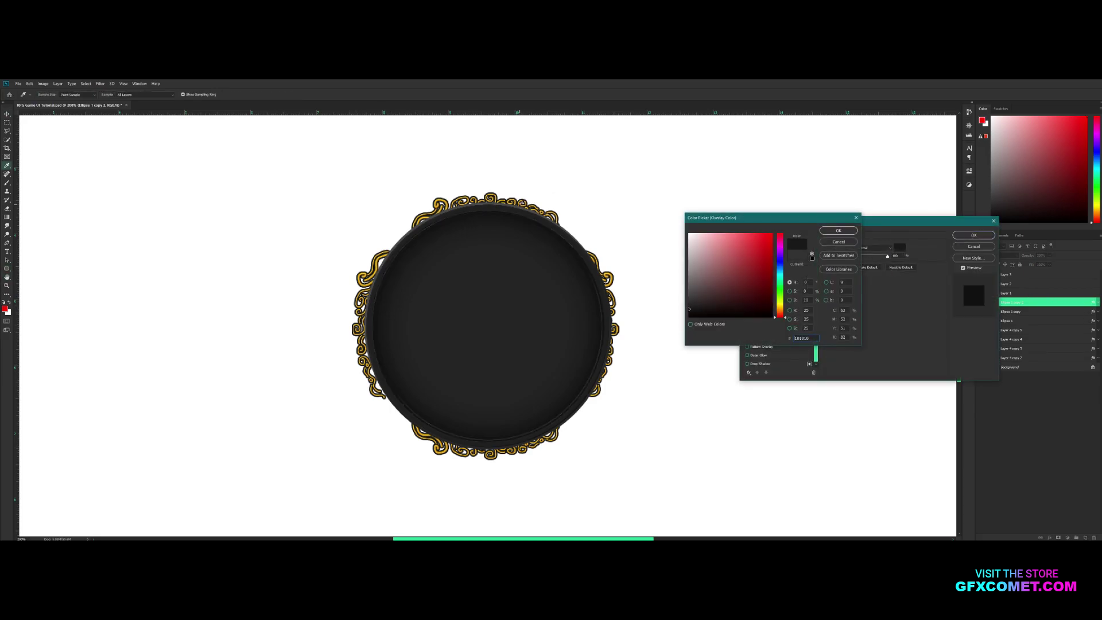
{"action": "left_click_drag", "start_coordinate": [521, 205], "coordinate": [519, 204]}
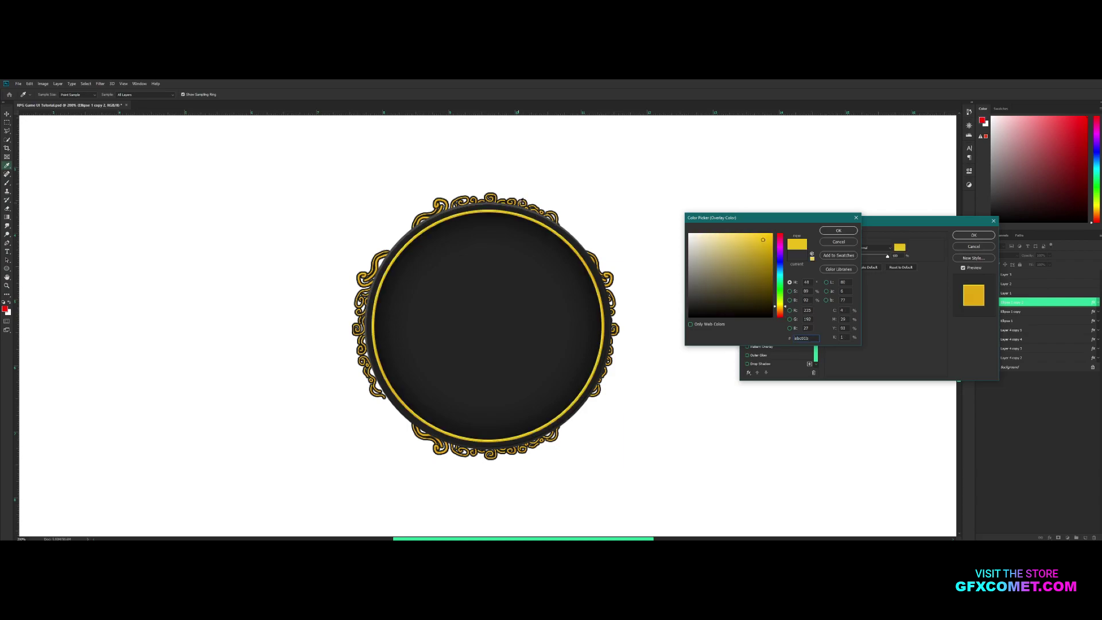
{"action": "left_click", "coordinate": [839, 230]}
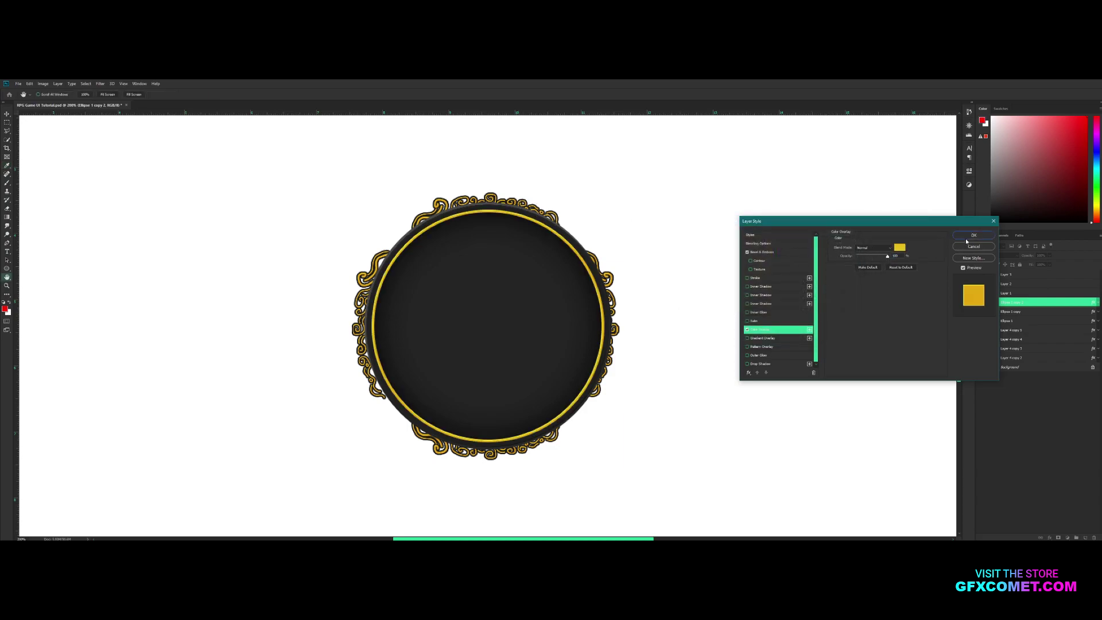
{"action": "left_click", "coordinate": [973, 234]}
- Reduce the gold ring's stroke width to 3 px
{"action": "left_click", "coordinate": [6, 268]}
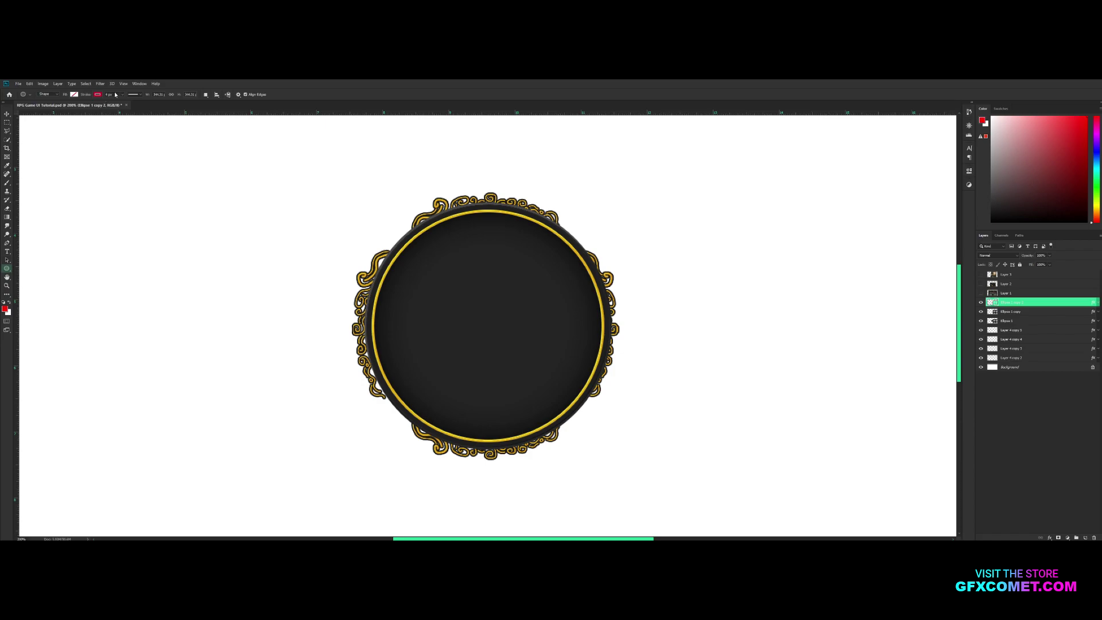
{"action": "type", "text": "3"}
{"action": "key", "text": "Return"}
{"action": "key", "text": "v"}
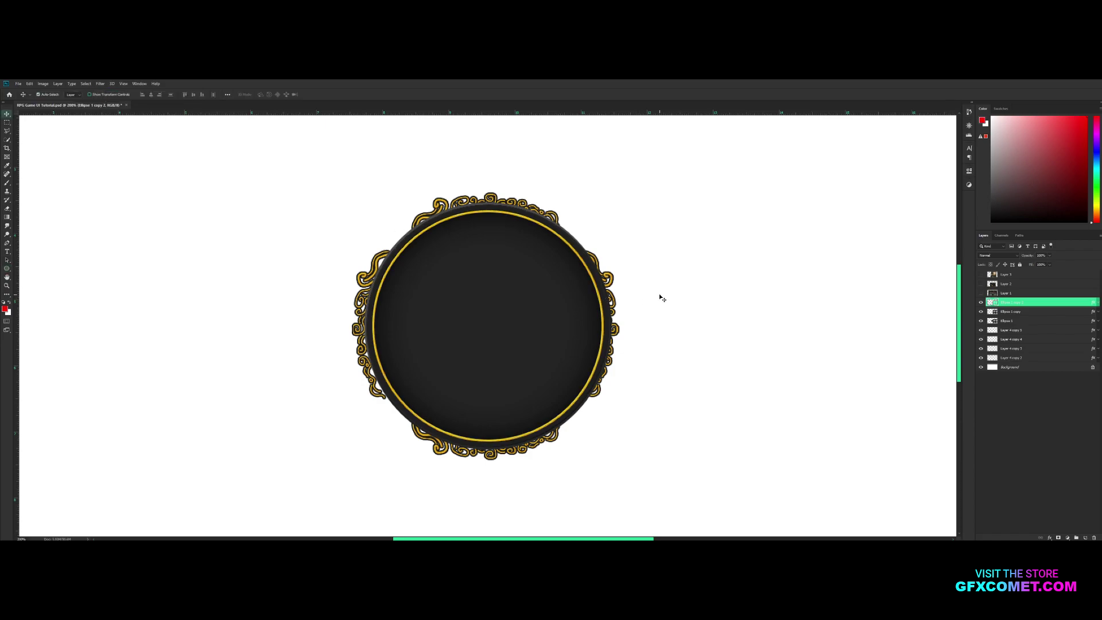
{"action": "key", "text": "ctrl+minus"}
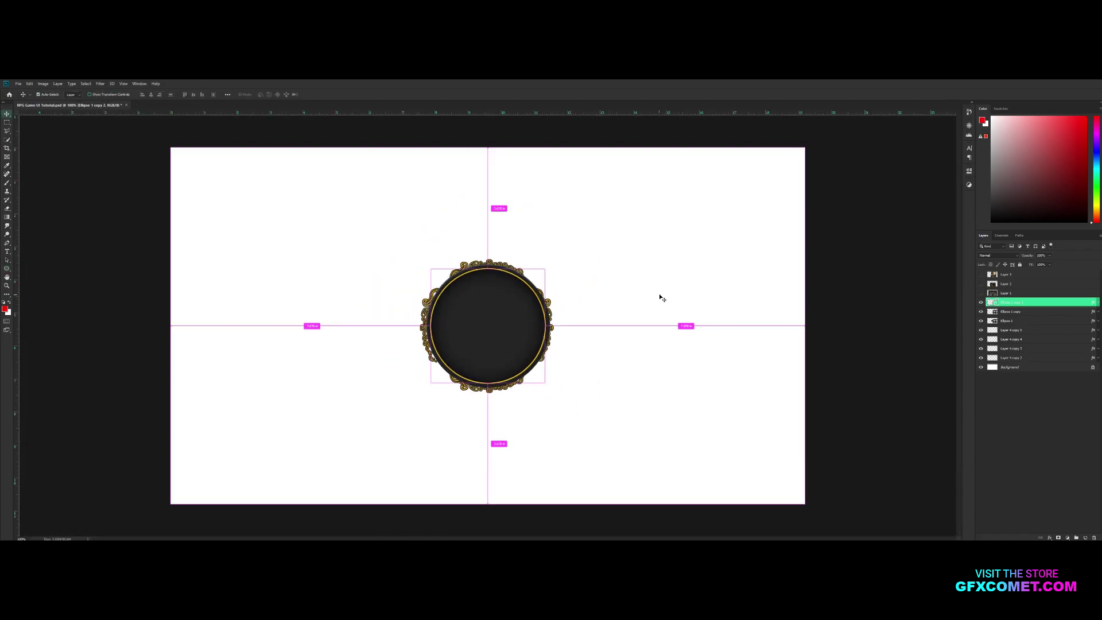
{"action": "key", "text": "ctrl+plus"}
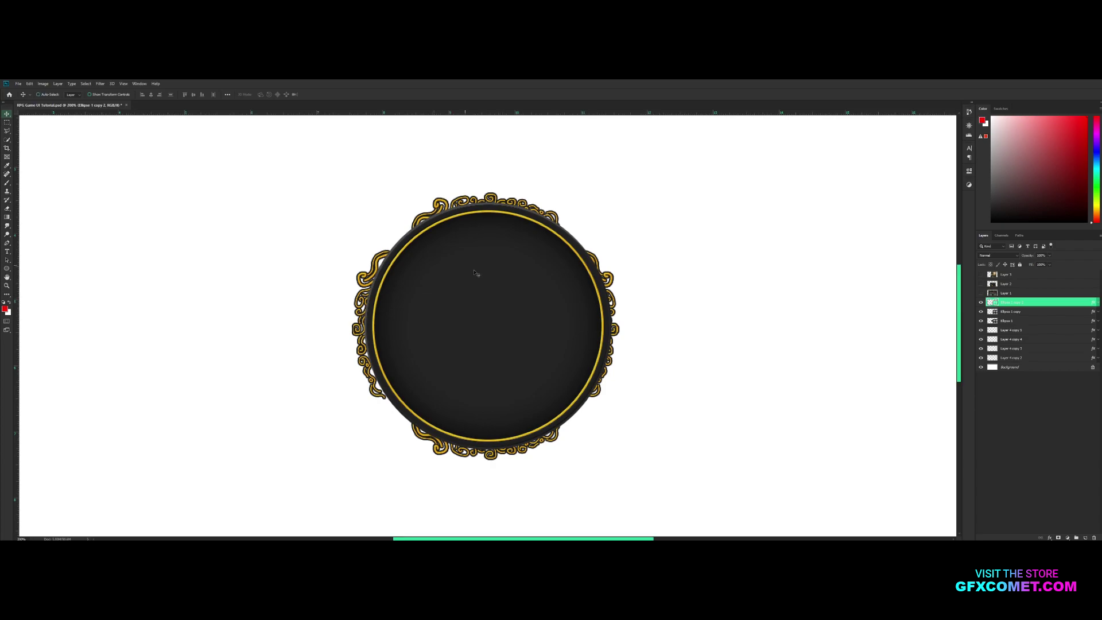
- Hide the side and lower swirl layers, keeping the upper swirls visible
{"action": "left_click", "coordinate": [980, 330]}
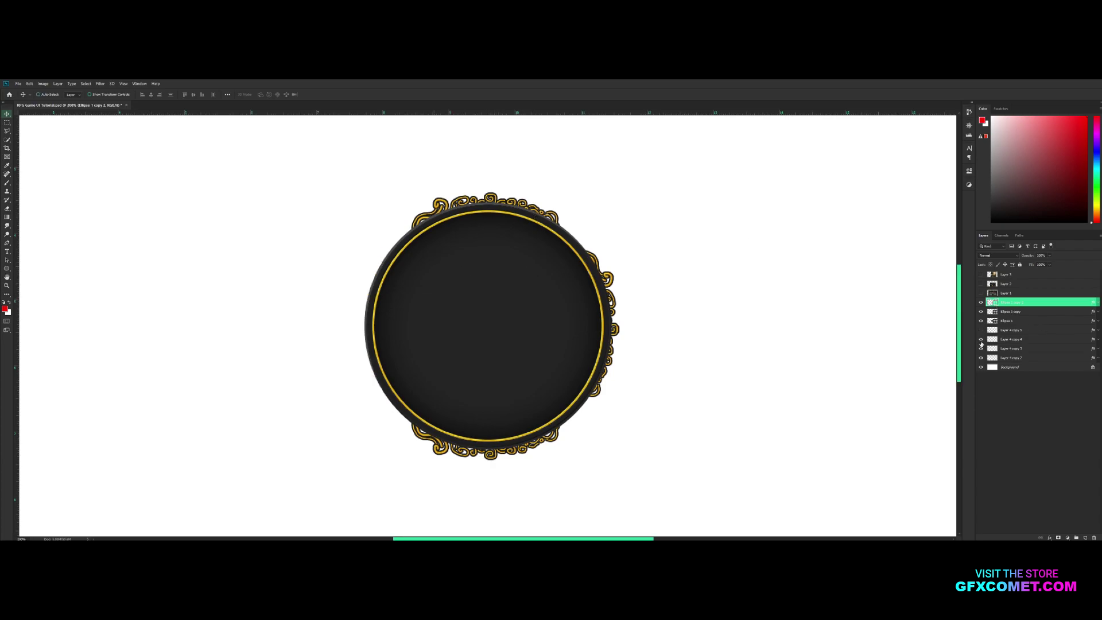
{"action": "left_click", "coordinate": [981, 339]}
{"action": "left_click", "coordinate": [980, 348]}
{"action": "left_click", "coordinate": [981, 358]}
{"action": "left_click", "coordinate": [980, 357]}
- Duplicate the upper swirl layer with its original hidden, and remove all layer effects from the copy
{"action": "left_click", "coordinate": [1002, 359]}
{"action": "key", "text": "ctrl+j"}
{"action": "left_click", "coordinate": [980, 366]}
{"action": "left_click_drag", "start_coordinate": [1093, 360], "coordinate": [1093, 537]}
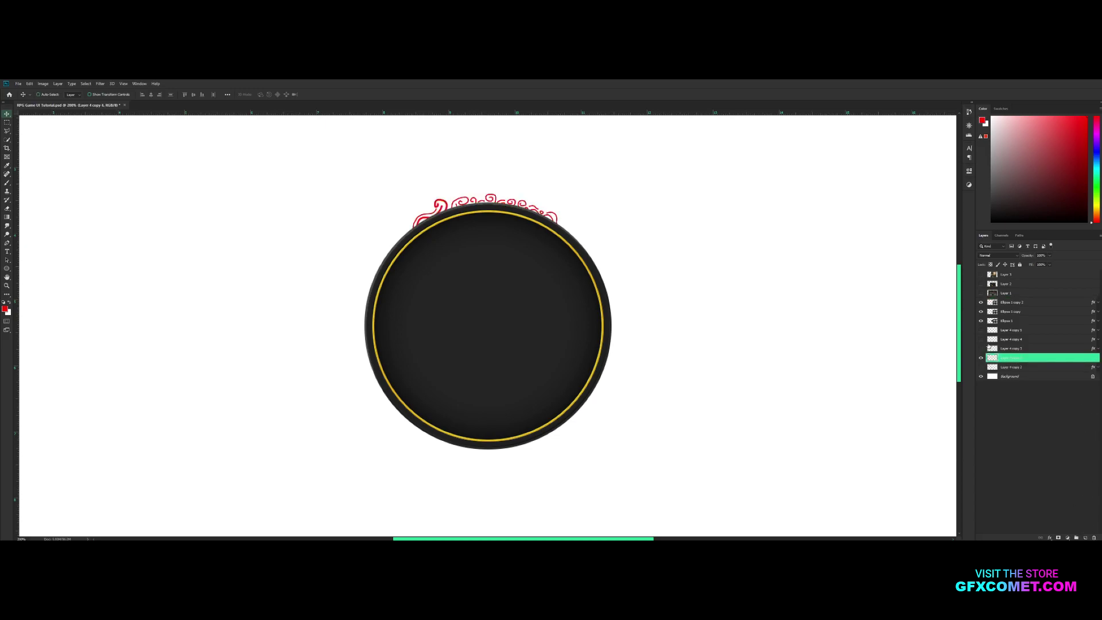
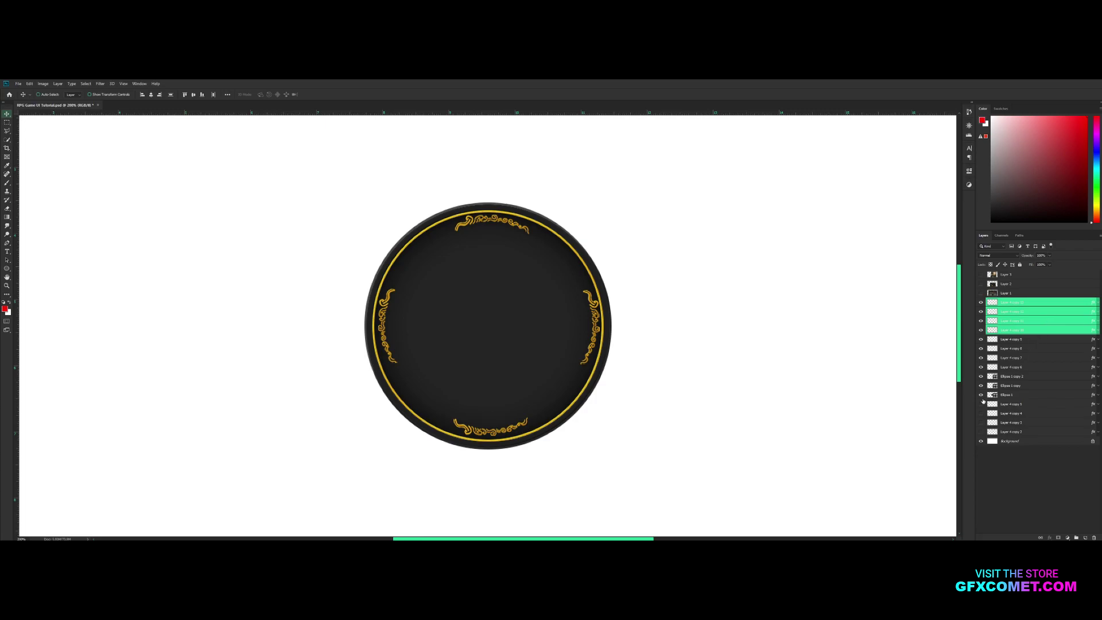
- Enlarge a duplicate of the outer ring slightly and raise it above the other ellipse layers
{"action": "left_click", "coordinate": [980, 395]}
{"action": "left_click_drag", "start_coordinate": [1009, 389], "coordinate": [1027, 395]}
{"action": "key", "text": "ctrl+t"}
{"action": "left_click_drag", "start_coordinate": [612, 204], "coordinate": [620, 196]}
{"action": "key", "text": "Return"}
{"action": "key", "text": "ctrl+]"}
{"action": "key", "text": "ctrl+]"}
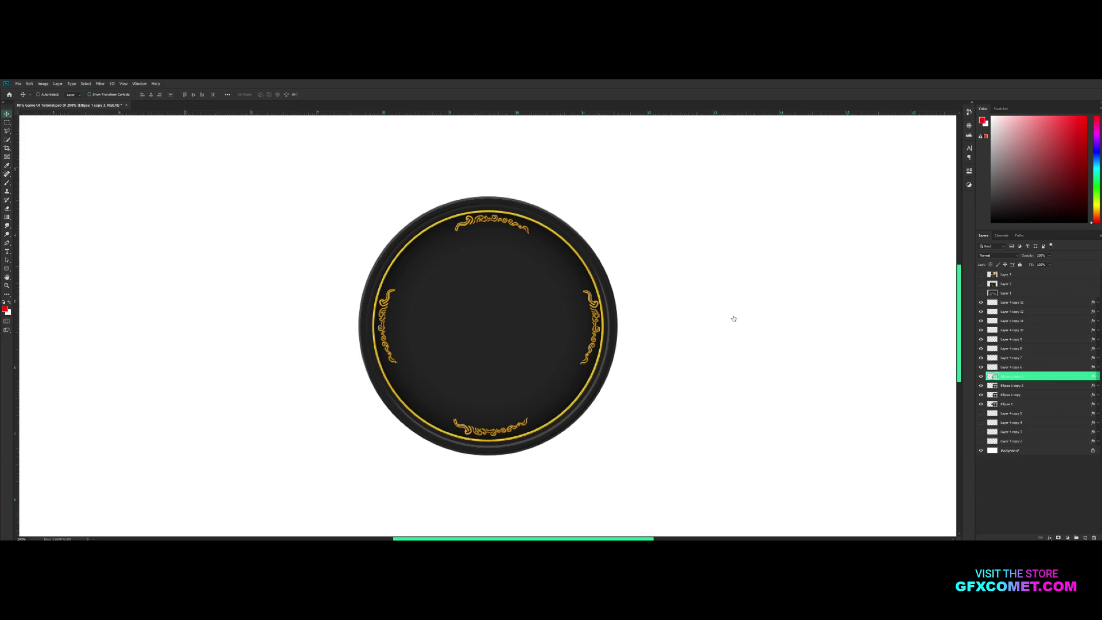
- Apply a dark grey Color Overlay to the enlarged outermost ring
{"action": "left_click", "coordinate": [778, 328]}
{"action": "left_click", "coordinate": [900, 248]}
{"action": "left_click", "coordinate": [673, 272]}
{"action": "left_click_drag", "start_coordinate": [691, 280], "coordinate": [679, 283]}
{"action": "left_click", "coordinate": [838, 231]}
- Increase the Bevel & Emboss size on the outermost ring and switch its gloss contour to Linear
{"action": "left_click", "coordinate": [763, 252]}
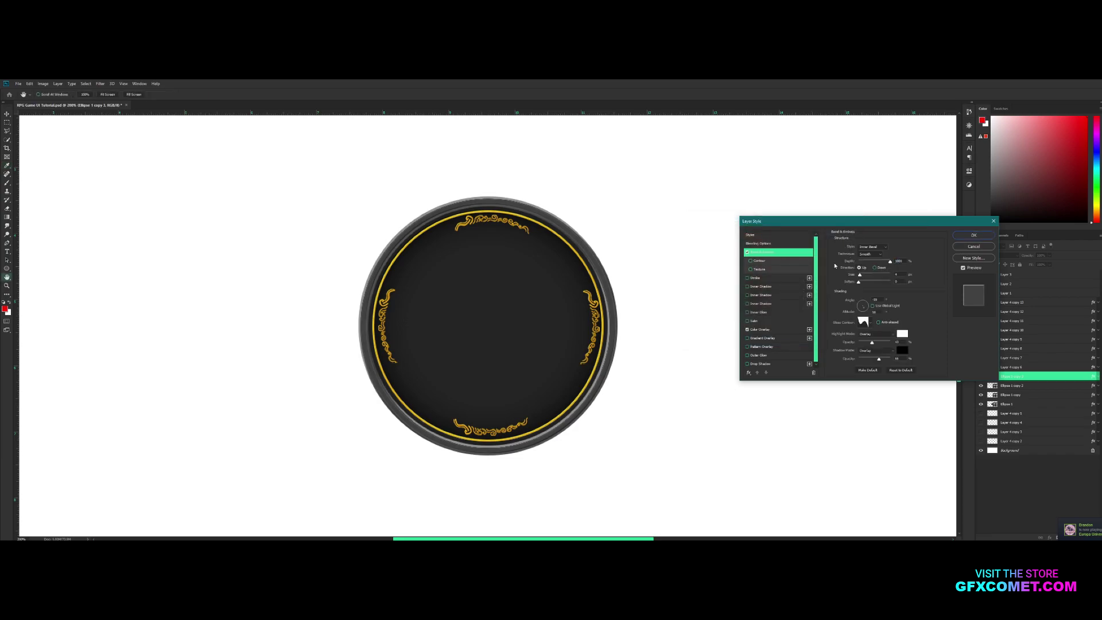
{"action": "left_click_drag", "start_coordinate": [861, 276], "coordinate": [862, 275]}
{"action": "left_click", "coordinate": [870, 322]}
{"action": "left_click", "coordinate": [861, 337]}
{"action": "left_click", "coordinate": [850, 337]}
{"action": "left_click", "coordinate": [835, 339]}
{"action": "left_click", "coordinate": [953, 319]}
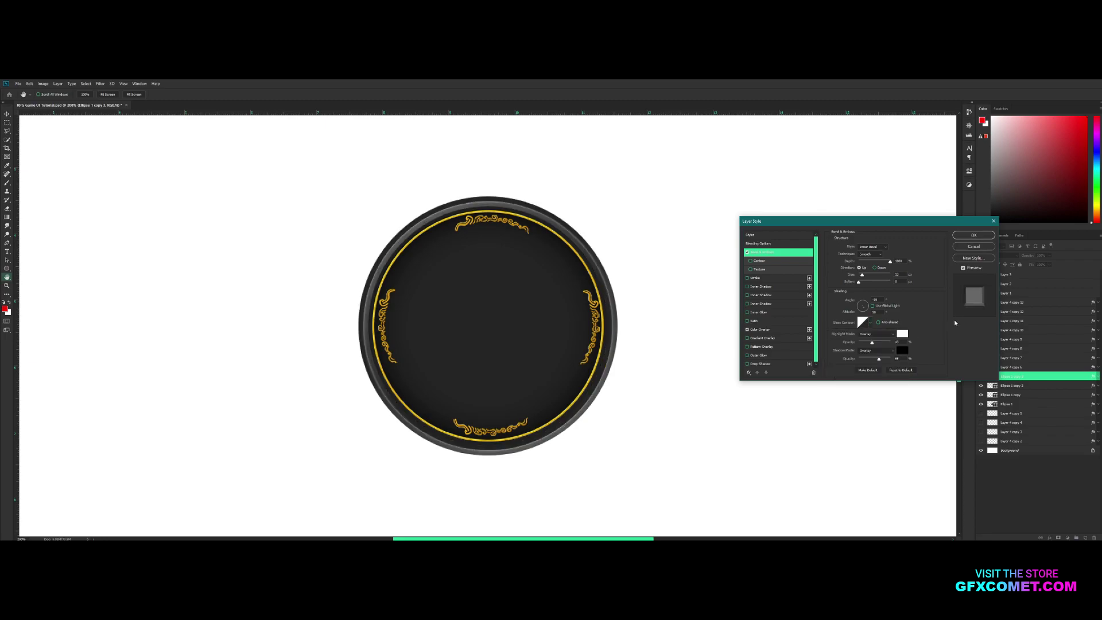
{"action": "left_click_drag", "start_coordinate": [862, 275], "coordinate": [862, 276]}
{"action": "left_click", "coordinate": [975, 235]}
- Set the outermost ring's stroke width to 10 px and save the document
{"action": "key", "text": "u"}
{"action": "left_click", "coordinate": [111, 95]}
{"action": "type", "text": "10"}
{"action": "key", "text": "Return"}
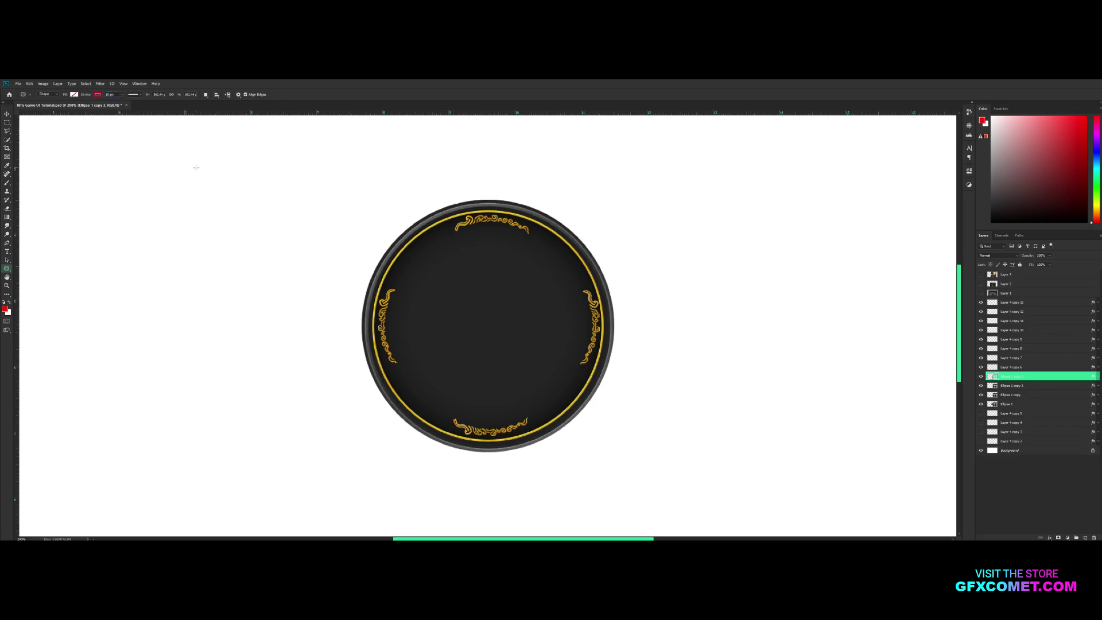
{"action": "key", "text": "v"}
{"action": "key", "text": "ctrl+minus"}
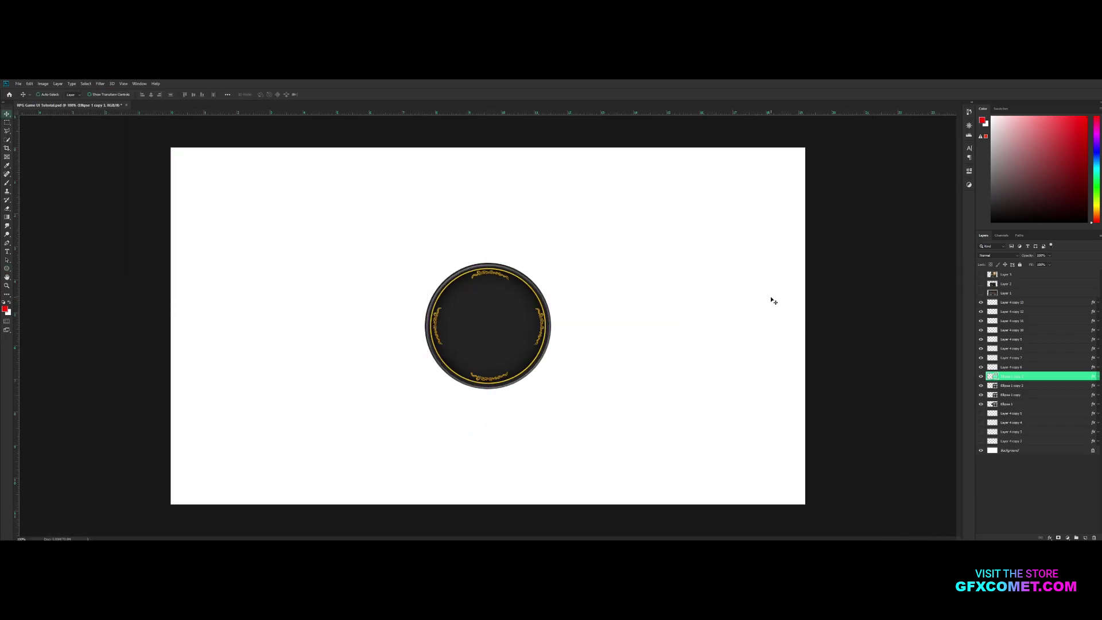
{"action": "key", "text": "ctrl+s"}
{"action": "left_click", "coordinate": [640, 218]}
- Hide all the visible golden swirl layers, keeping the ellipse layers visible
{"action": "left_click", "coordinate": [980, 366]}
{"action": "left_click_drag", "start_coordinate": [981, 368], "coordinate": [981, 302]}
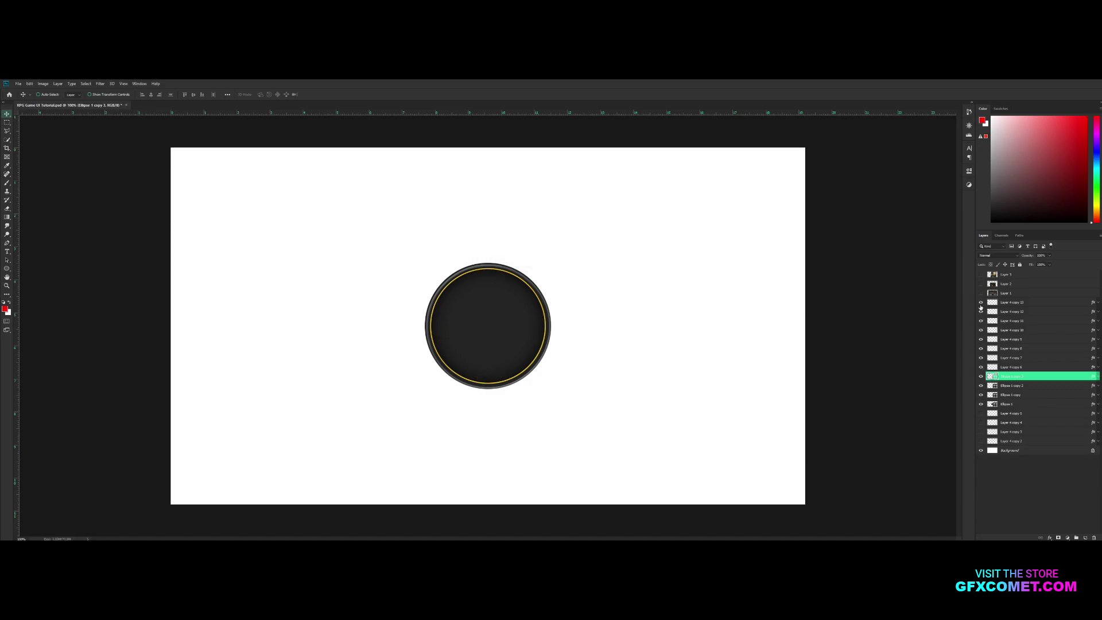
{"action": "left_click", "coordinate": [980, 377]}
{"action": "left_click", "coordinate": [980, 376]}
{"action": "left_click", "coordinate": [980, 386]}
{"action": "left_click", "coordinate": [980, 385]}
- Turn off the gold ring's Color Overlay and hide the ring's layer
{"action": "double_click", "coordinate": [1044, 386]}
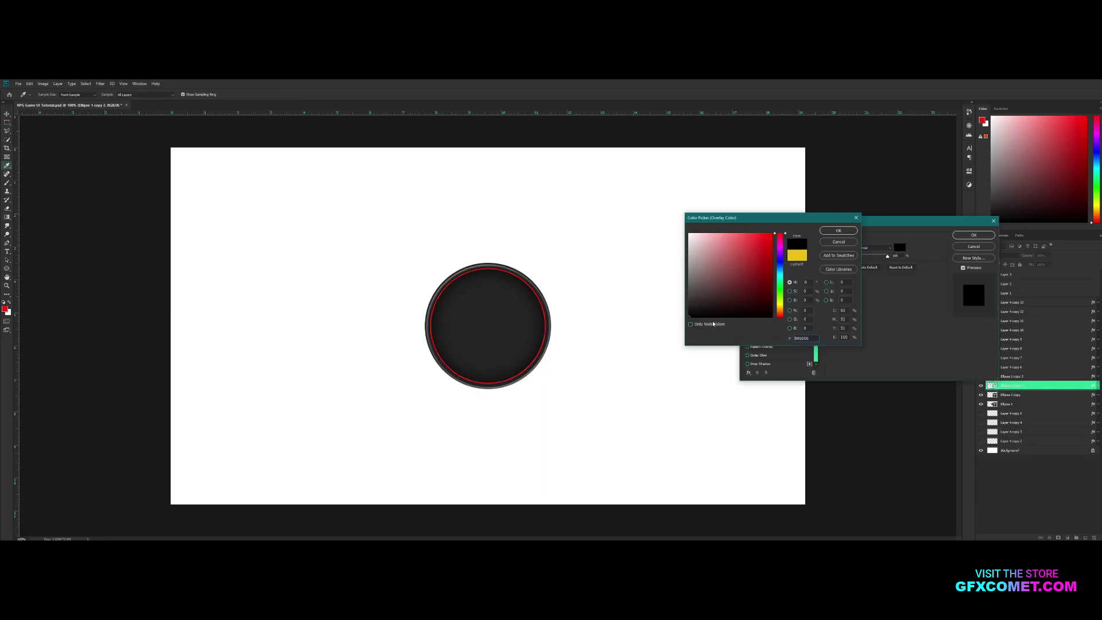
{"action": "left_click", "coordinate": [838, 242]}
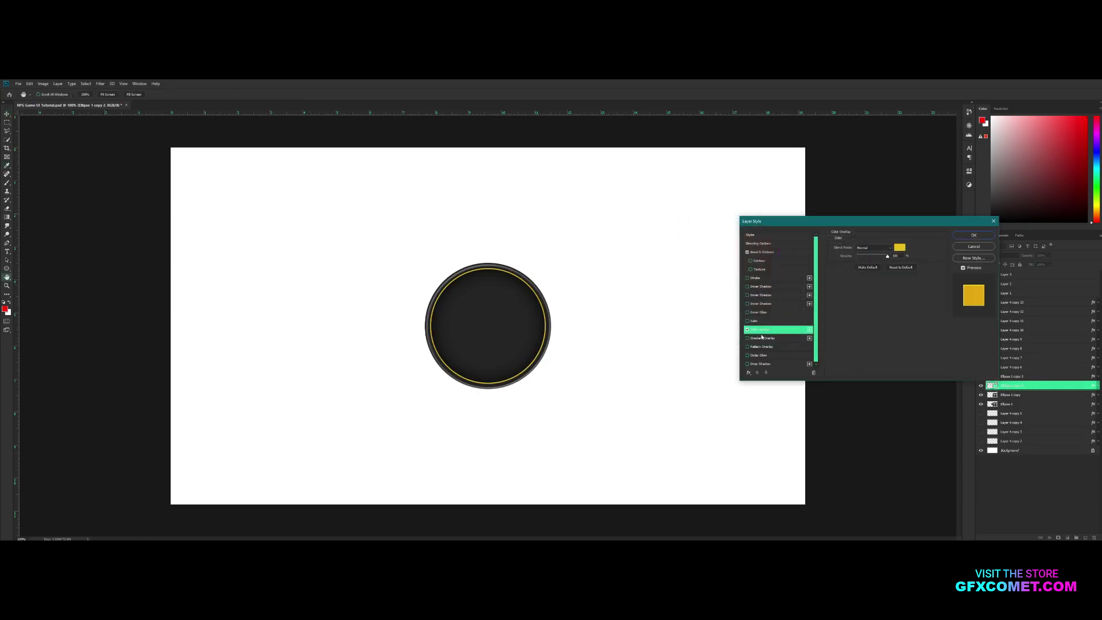
{"action": "left_click", "coordinate": [747, 330]}
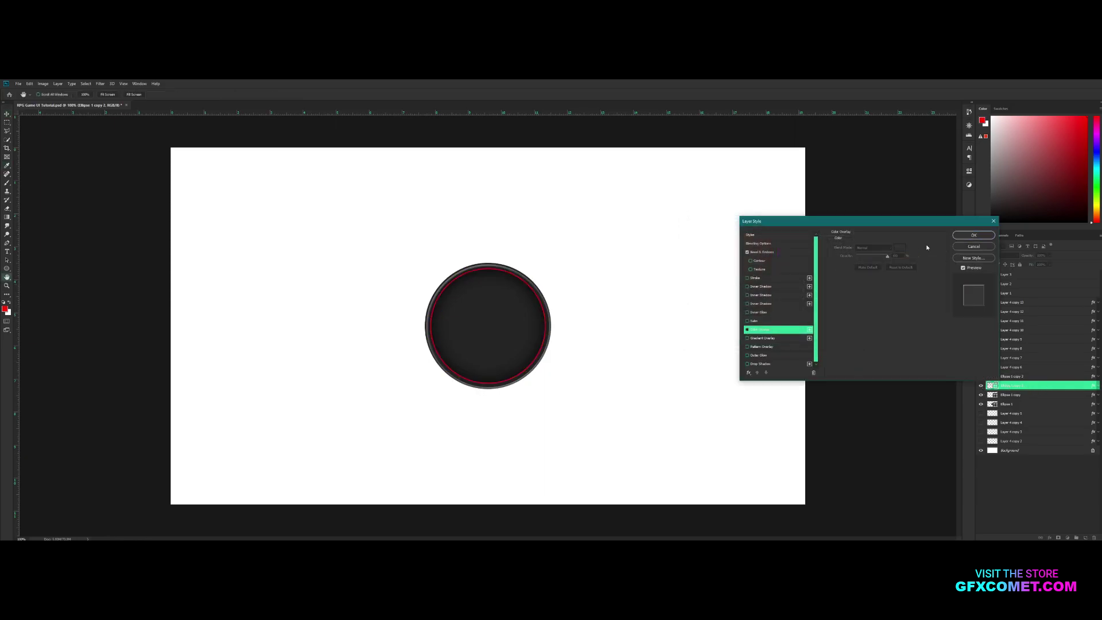
{"action": "left_click", "coordinate": [955, 236]}
{"action": "left_click", "coordinate": [980, 385]}
- Move the base circle and its ring copy above the hidden thin ring layer, keeping both visible
{"action": "left_click", "coordinate": [1014, 395]}
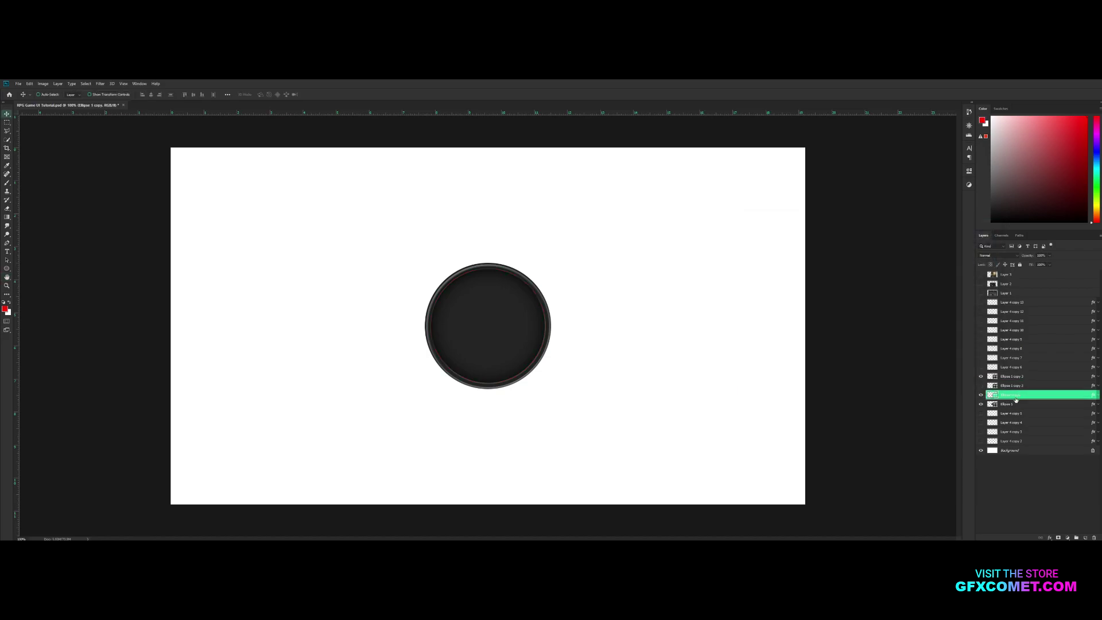
{"action": "left_click", "coordinate": [1013, 404], "text": "shift"}
{"action": "left_click_drag", "start_coordinate": [1013, 404], "coordinate": [1013, 382]}
{"action": "left_click", "coordinate": [1013, 386]}
{"action": "left_click", "coordinate": [981, 395]}
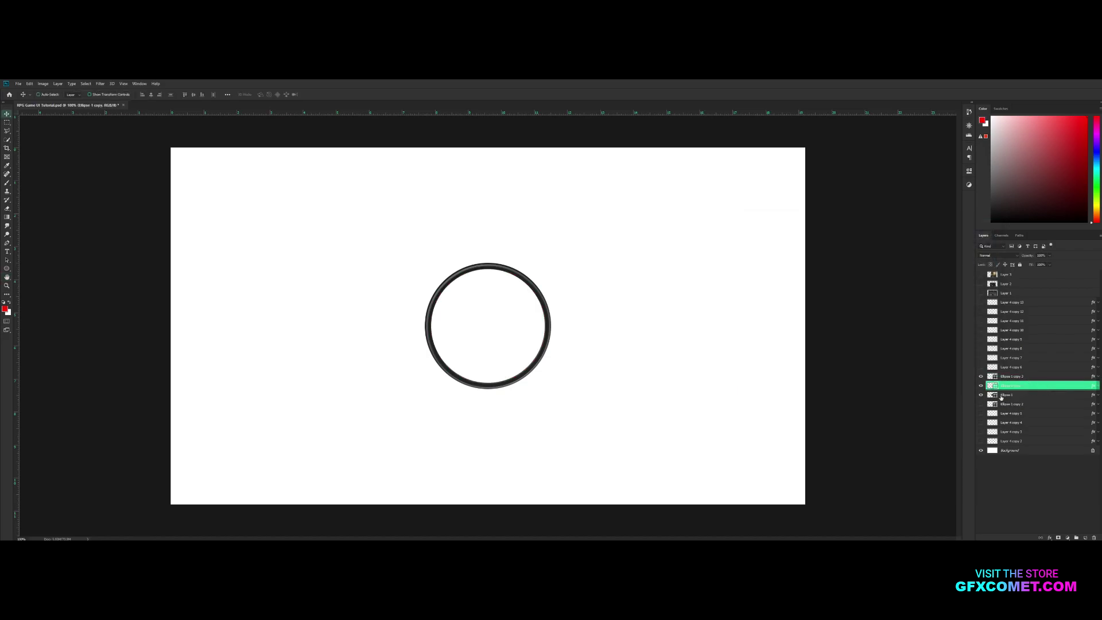
{"action": "left_click", "coordinate": [981, 394]}
- Add a red Inner Glow in Normal blend mode to the dark base circle and increase its size
{"action": "double_click", "coordinate": [1033, 394]}
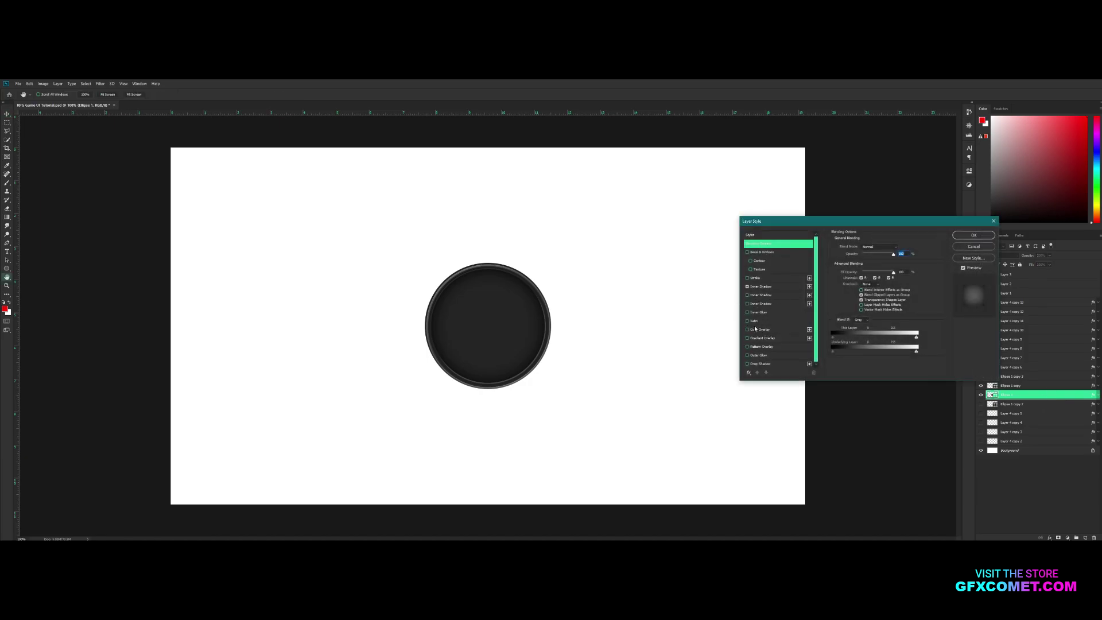
{"action": "left_click", "coordinate": [747, 312]}
{"action": "left_click", "coordinate": [805, 313]}
{"action": "left_click", "coordinate": [873, 246]}
{"action": "left_click", "coordinate": [865, 250]}
{"action": "left_click", "coordinate": [847, 269]}
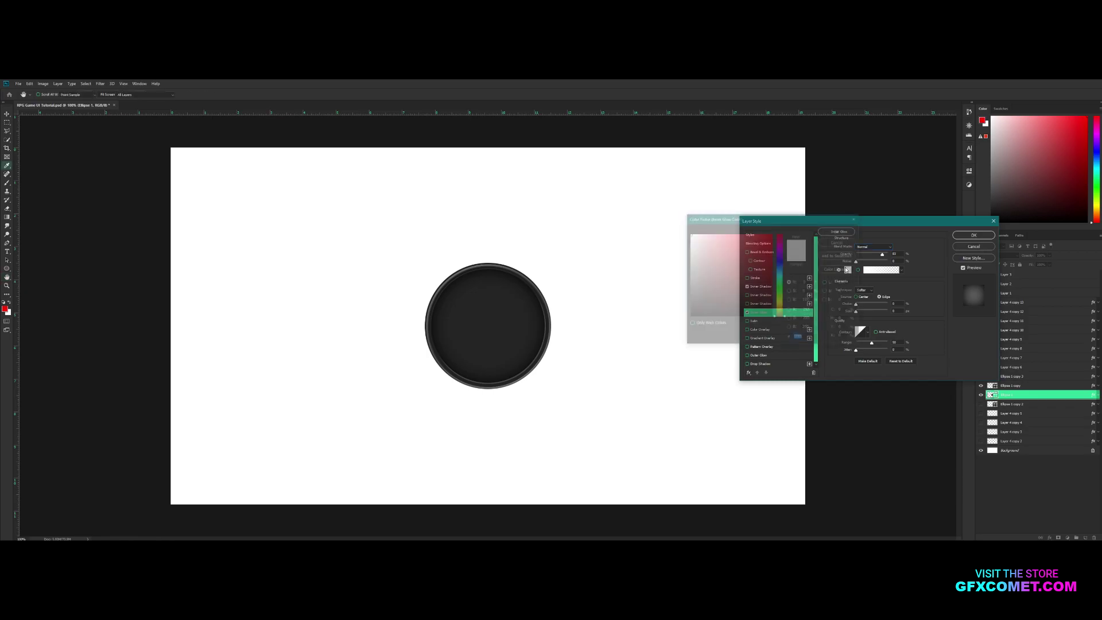
{"action": "left_click", "coordinate": [768, 242]}
{"action": "left_click", "coordinate": [838, 230]}
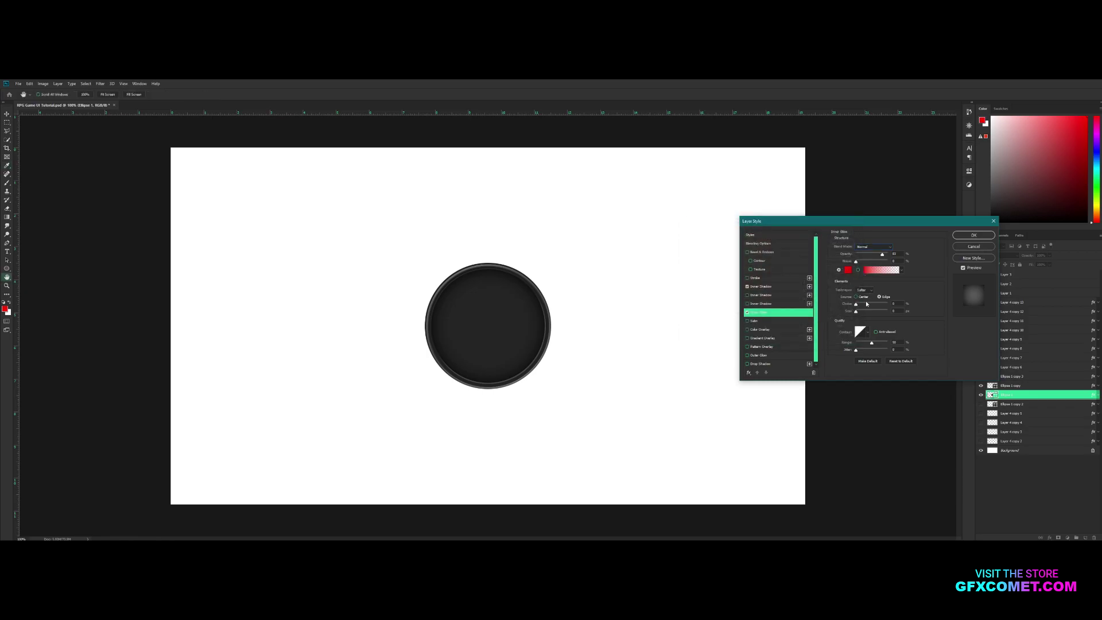
{"action": "left_click_drag", "start_coordinate": [856, 311], "coordinate": [861, 316]}
{"action": "left_click", "coordinate": [991, 237]}
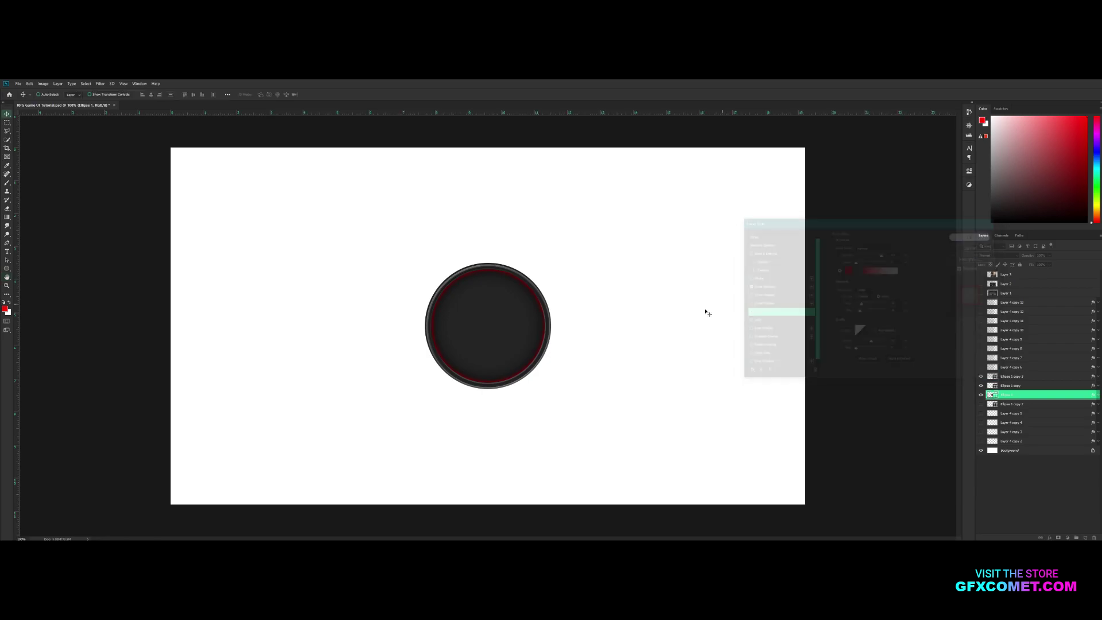
- Add a thin dark grey outside Stroke effect to the outermost ring
{"action": "left_click", "coordinate": [981, 375]}
{"action": "left_click", "coordinate": [1049, 377]}
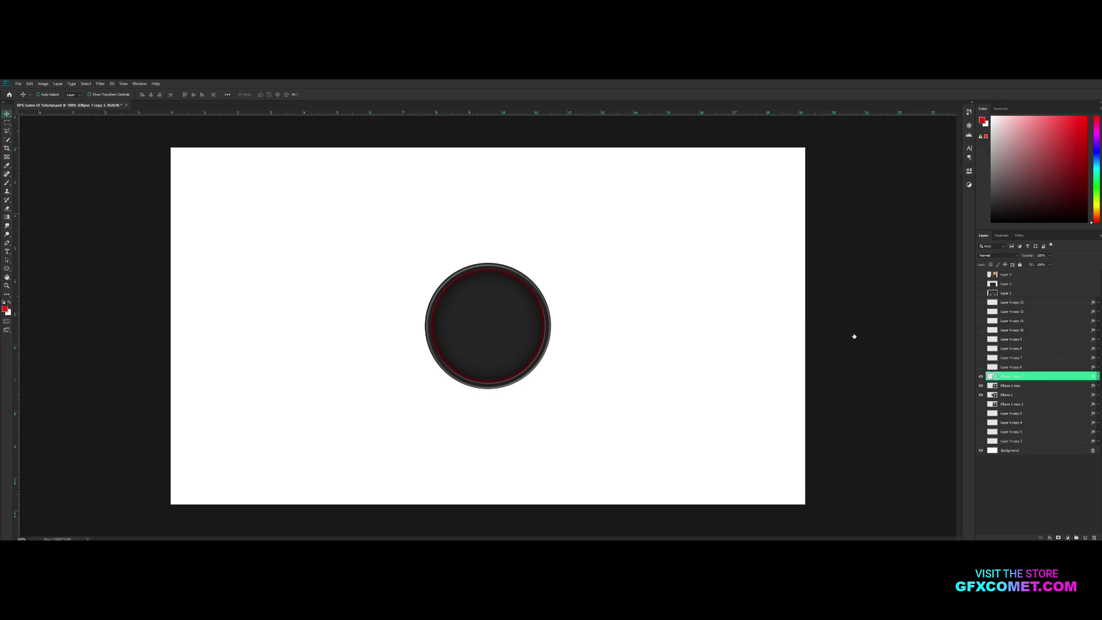
{"action": "left_click", "coordinate": [754, 278]}
{"action": "left_click_drag", "start_coordinate": [855, 246], "coordinate": [856, 250]}
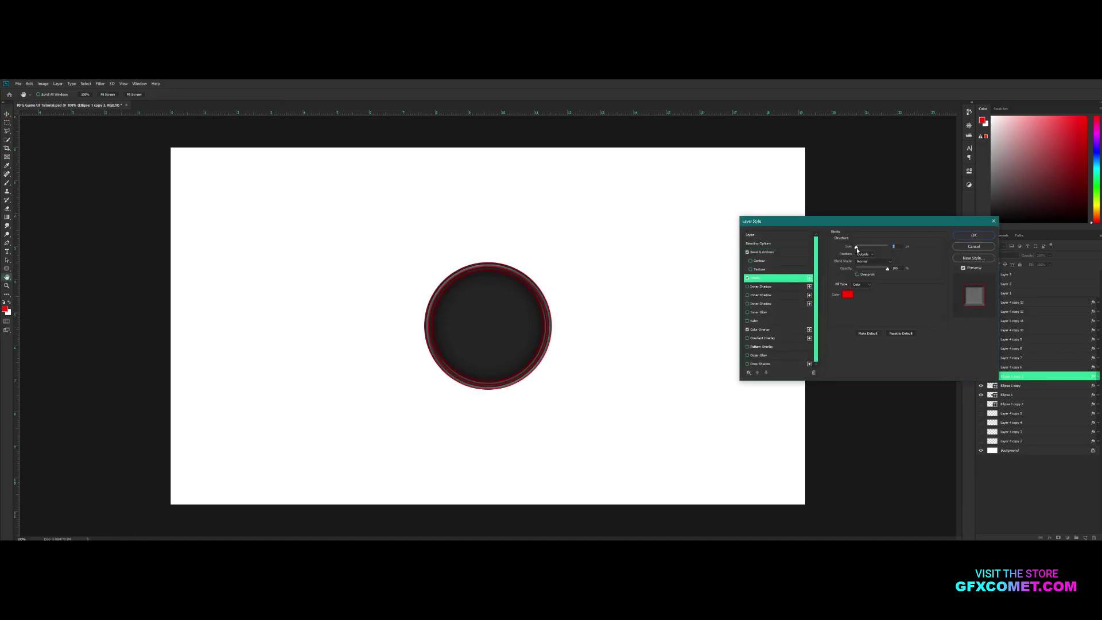
{"action": "left_click", "coordinate": [847, 294]}
{"action": "left_click", "coordinate": [505, 321]}
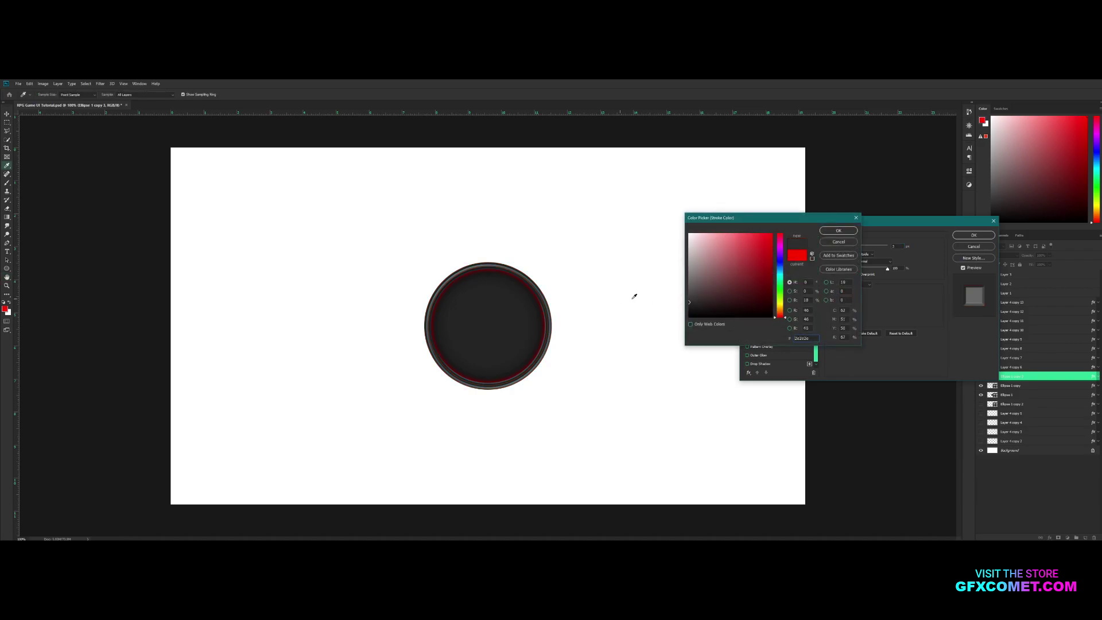
{"action": "left_click", "coordinate": [702, 312]}
{"action": "left_click", "coordinate": [838, 230]}
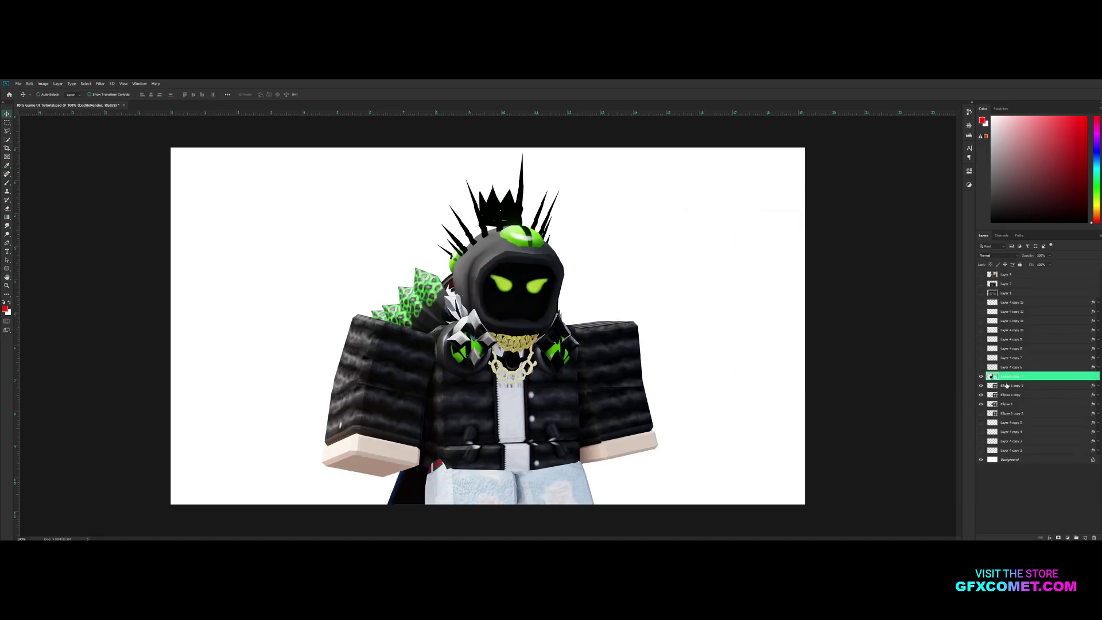
- Move the character render layer directly above the base circle and clip it to the circle
{"action": "left_click", "coordinate": [980, 376]}
{"action": "left_click", "coordinate": [980, 403]}
{"action": "left_click", "coordinate": [980, 404]}
{"action": "left_click", "coordinate": [981, 377]}
{"action": "left_click_drag", "start_coordinate": [1013, 377], "coordinate": [1012, 400]}
{"action": "key", "text": "ctrl+alt+g"}
- Scale down the character render and position it so the head and chest fill the circular frame
{"action": "key", "text": "ctrl+t"}
{"action": "left_click_drag", "start_coordinate": [669, 146], "coordinate": [580, 258]}
{"action": "key", "text": "Return"}
{"action": "left_click_drag", "start_coordinate": [576, 310], "coordinate": [575, 309]}
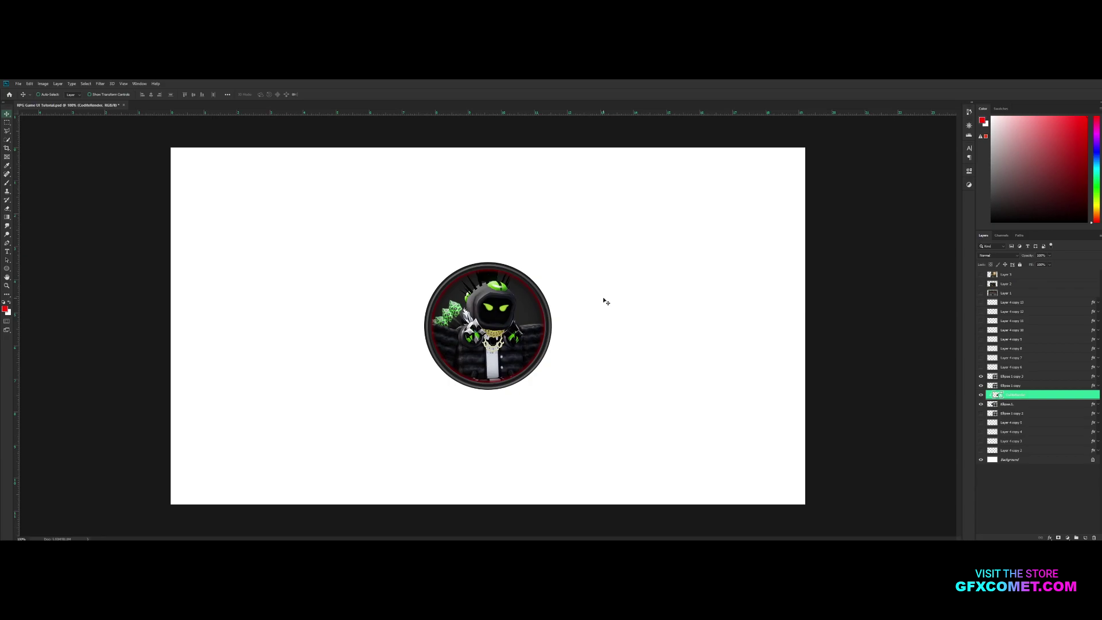
- Raise the ellipse and character layers above the swirl layers and move the portrait toward the canvas's upper left
{"action": "left_click", "coordinate": [1005, 403], "text": "ctrl"}
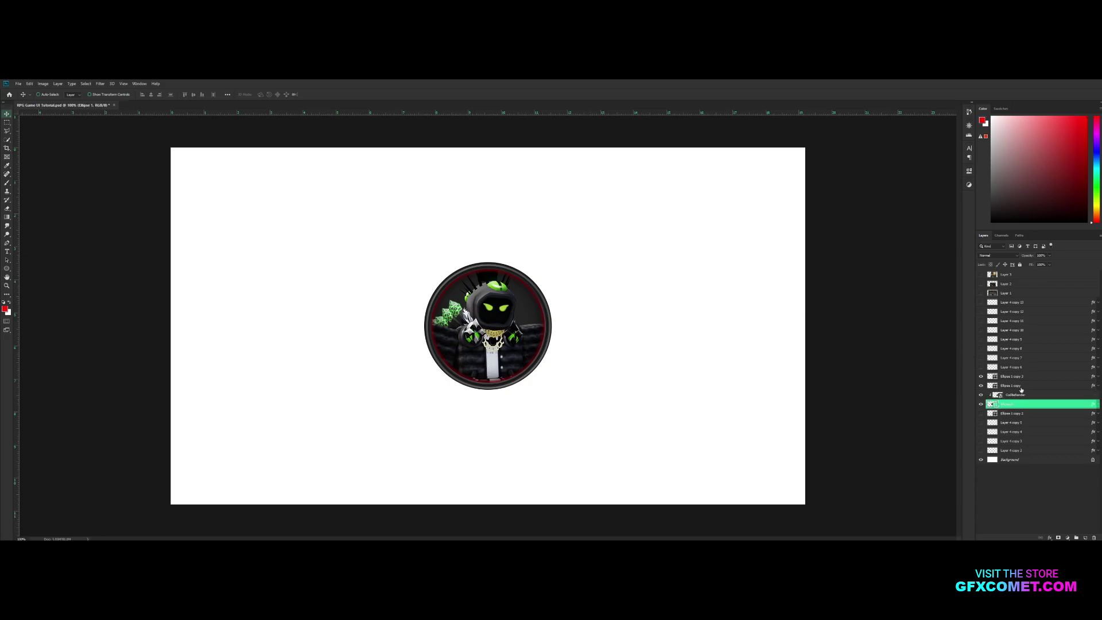
{"action": "left_click", "coordinate": [1010, 377], "text": "shift"}
{"action": "left_click_drag", "start_coordinate": [1010, 377], "coordinate": [992, 288]}
{"action": "left_click_drag", "start_coordinate": [574, 297], "coordinate": [503, 272]}
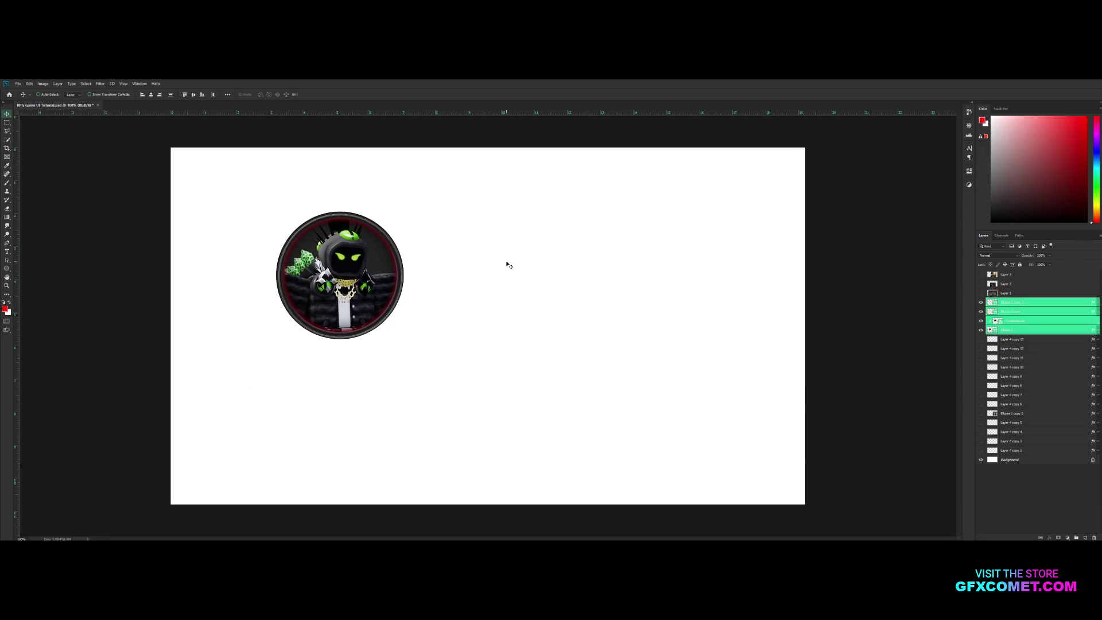
- Add a new layer and set the Rounded Rectangle Tool to a black fill with no stroke
{"action": "right_click", "coordinate": [6, 269]}
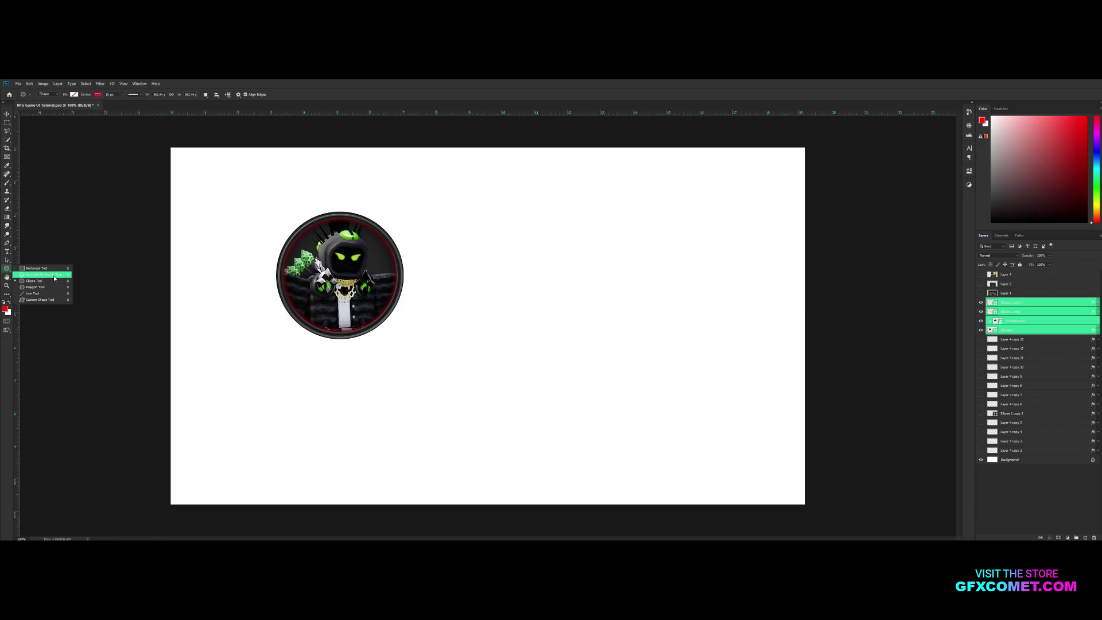
{"action": "left_click", "coordinate": [55, 275]}
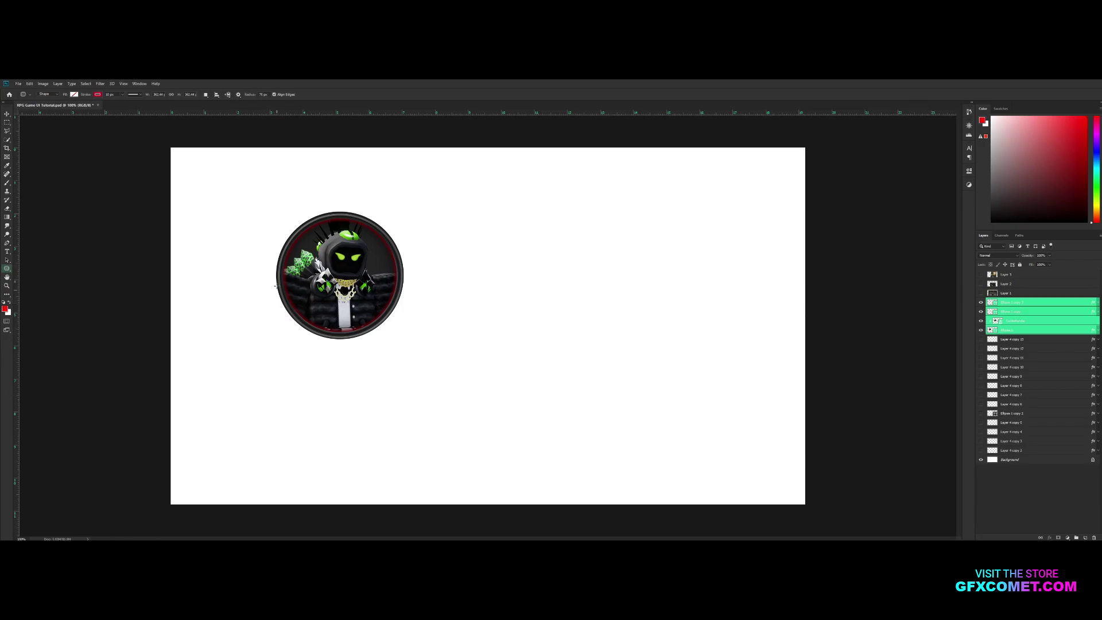
{"action": "left_click", "coordinate": [74, 95]}
{"action": "left_click", "coordinate": [69, 107]}
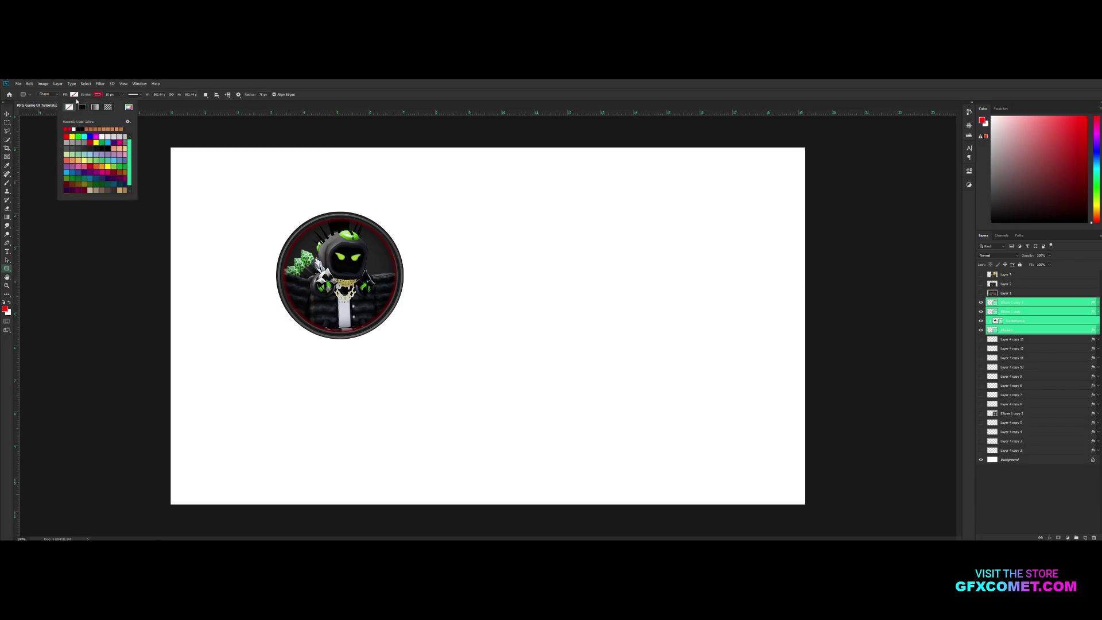
{"action": "left_click", "coordinate": [378, 248]}
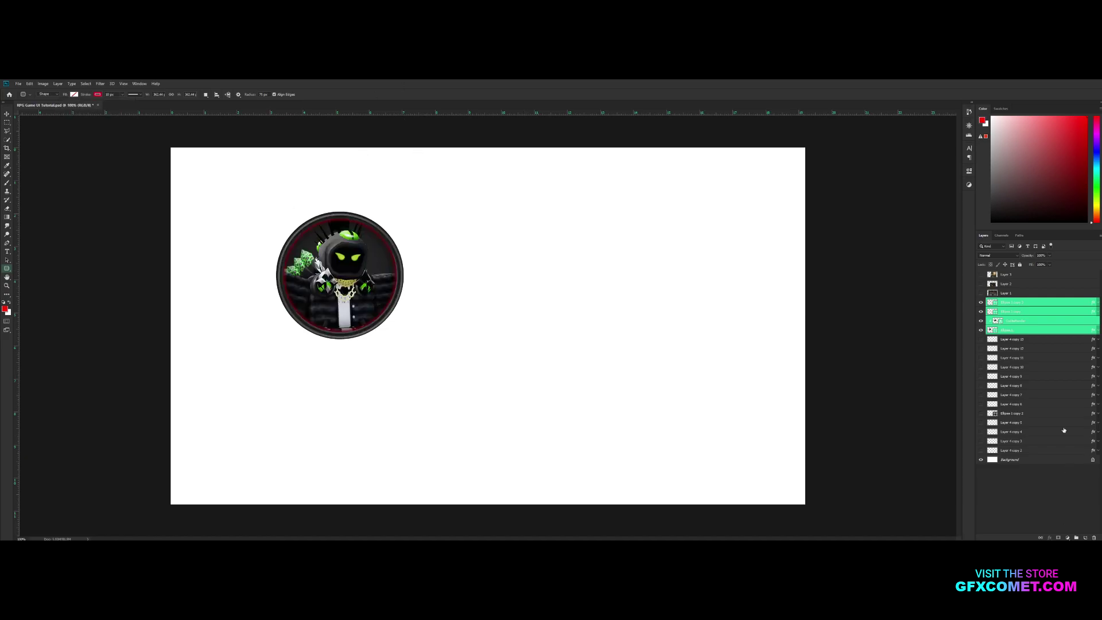
{"action": "left_click", "coordinate": [1084, 537]}
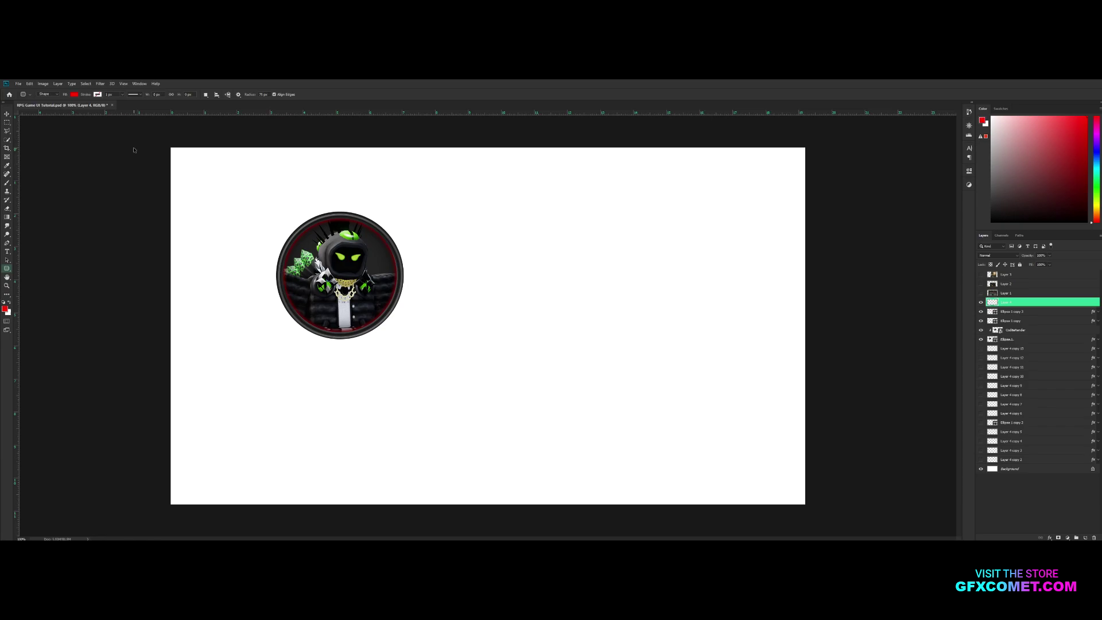
{"action": "left_click", "coordinate": [75, 95]}
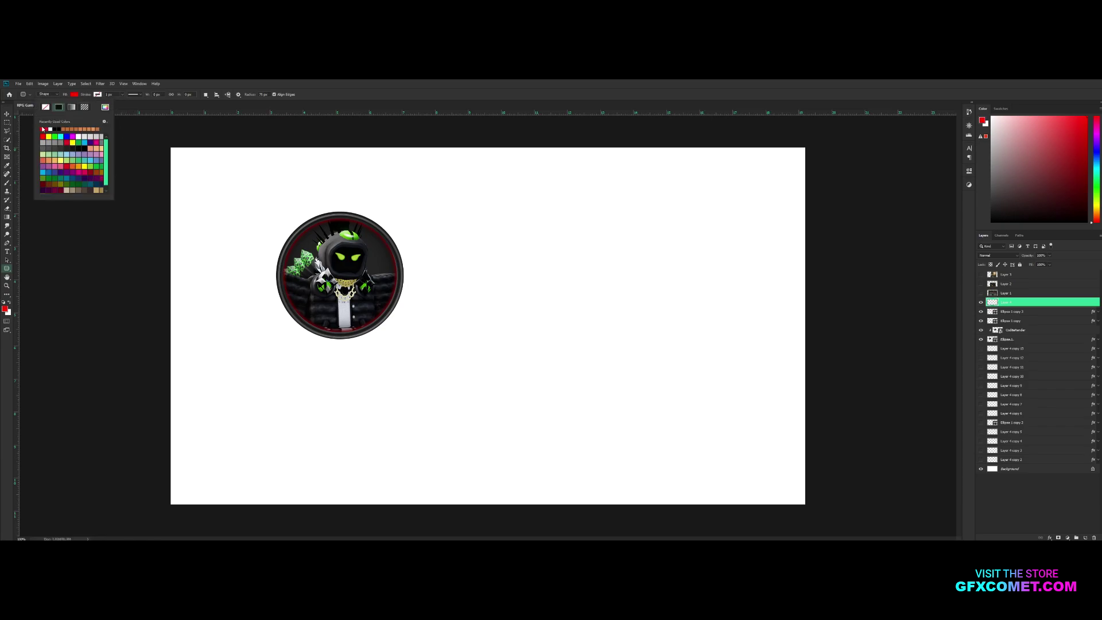
{"action": "left_click", "coordinate": [58, 128]}
{"action": "left_click", "coordinate": [396, 93]}
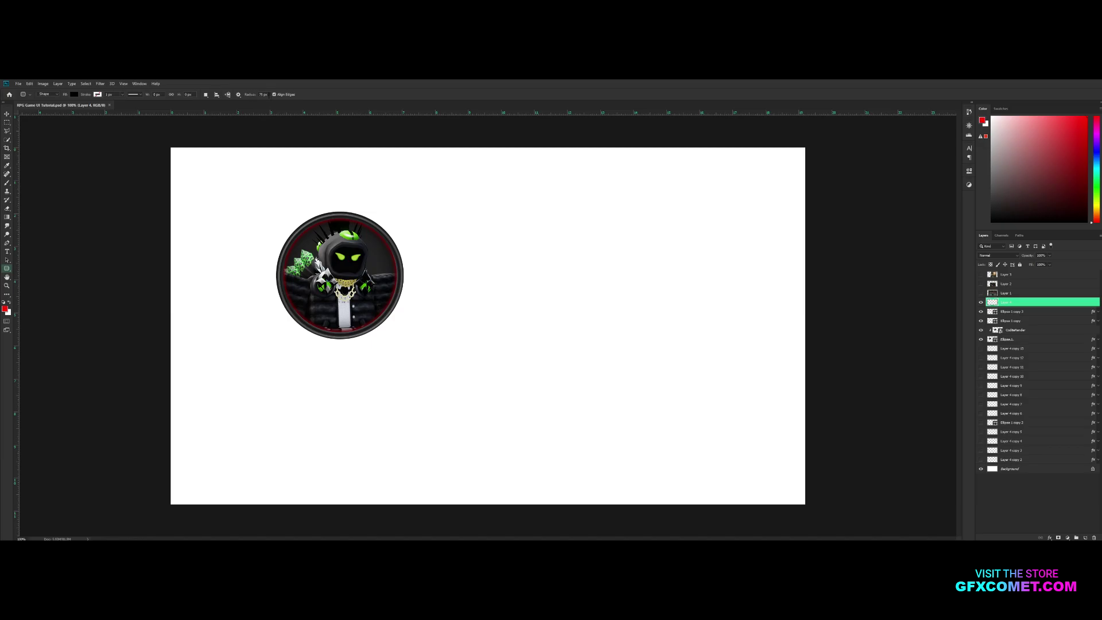
- Draw a bar about 680 px wide with a 10 px corner radius beside the portrait, and place it beneath the portrait layers
{"action": "left_click", "coordinate": [981, 293]}
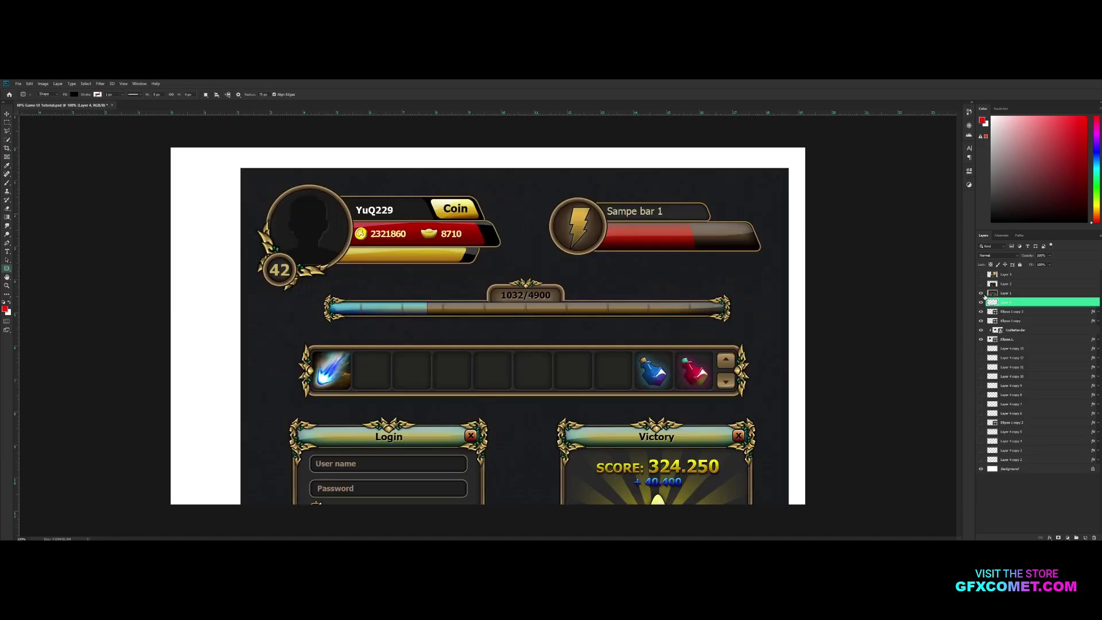
{"action": "left_click", "coordinate": [981, 284]}
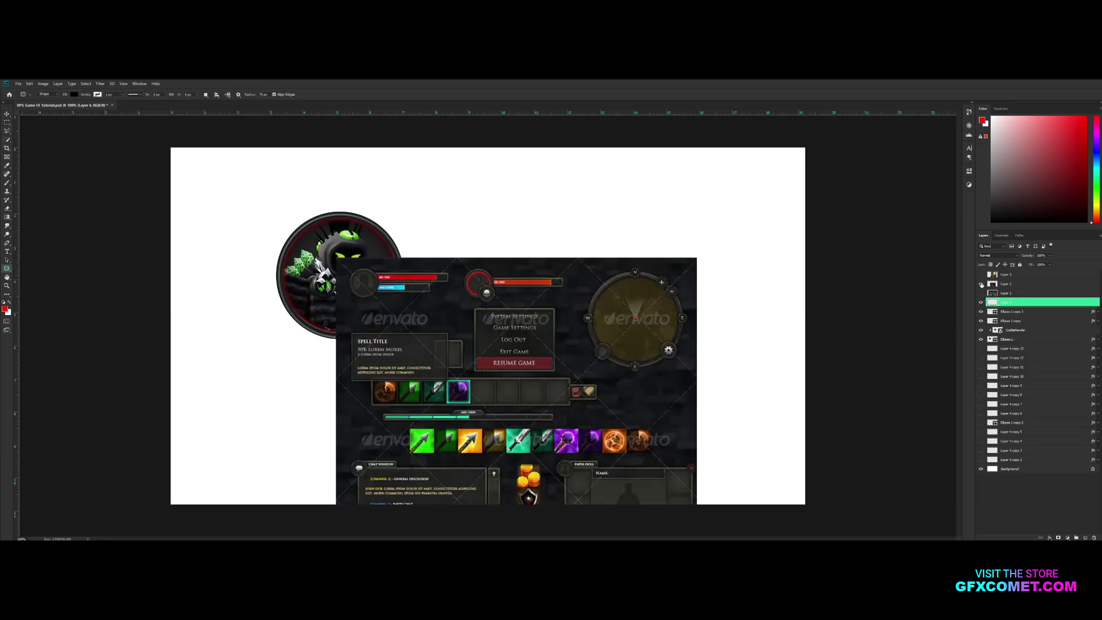
{"action": "left_click_drag", "start_coordinate": [268, 94], "coordinate": [255, 92]}
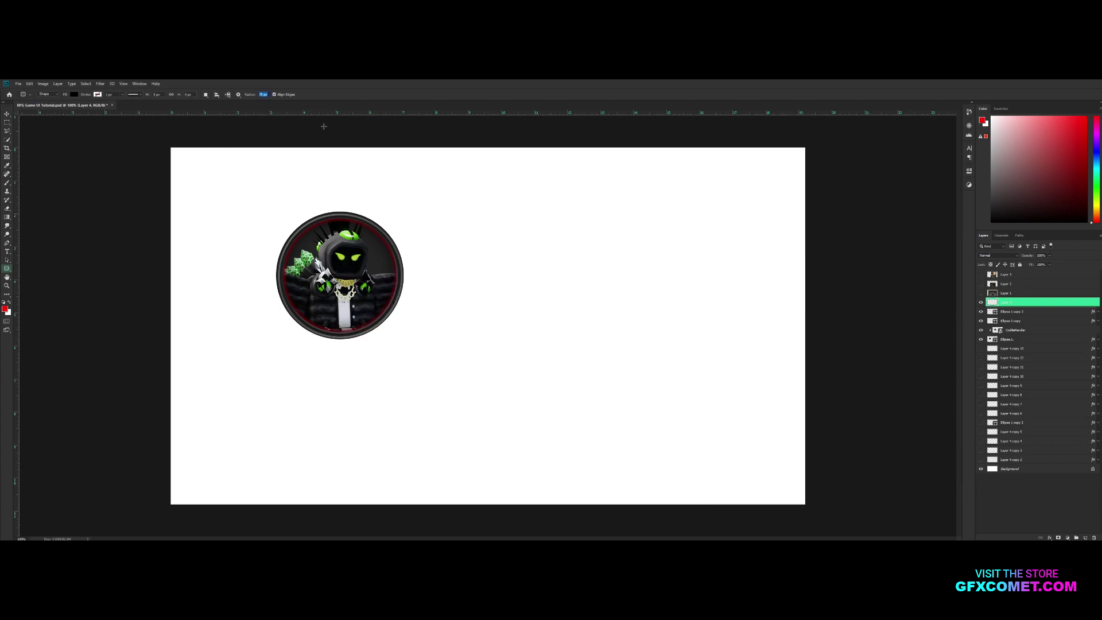
{"action": "type", "text": "10"}
{"action": "left_click_drag", "start_coordinate": [369, 223], "coordinate": [594, 245]}
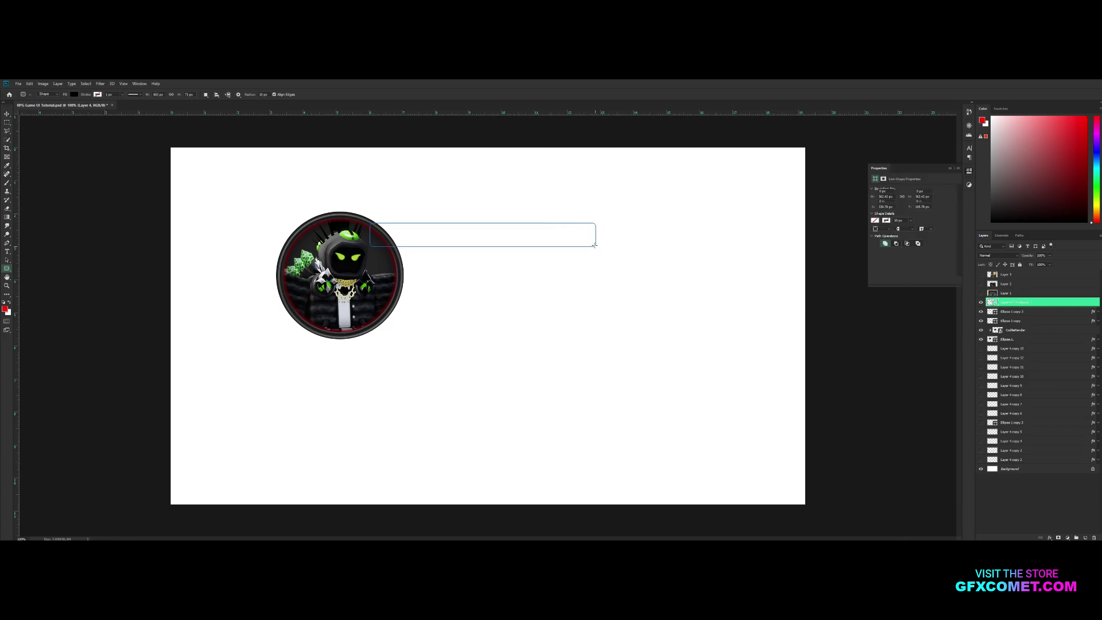
{"action": "key", "text": "v"}
{"action": "left_click_drag", "start_coordinate": [1014, 303], "coordinate": [1010, 336]}
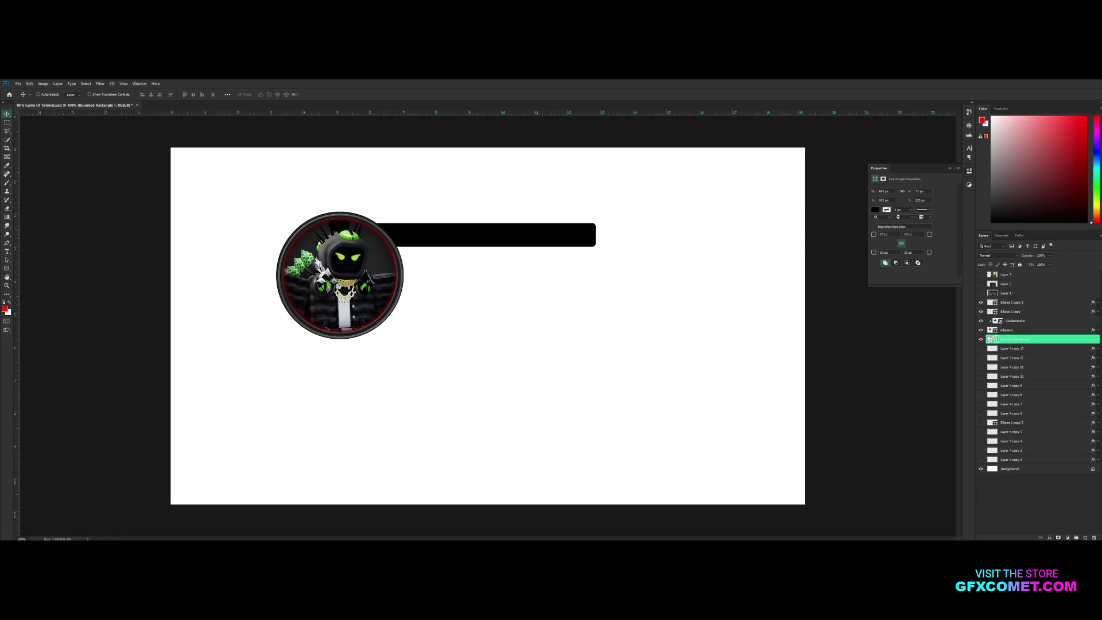
- Change the rounded bar's fill colour to dark grey
{"action": "double_click", "coordinate": [991, 338]}
{"action": "type", "text": "1d1d1d"}
{"action": "left_click_drag", "start_coordinate": [675, 308], "coordinate": [674, 302]}
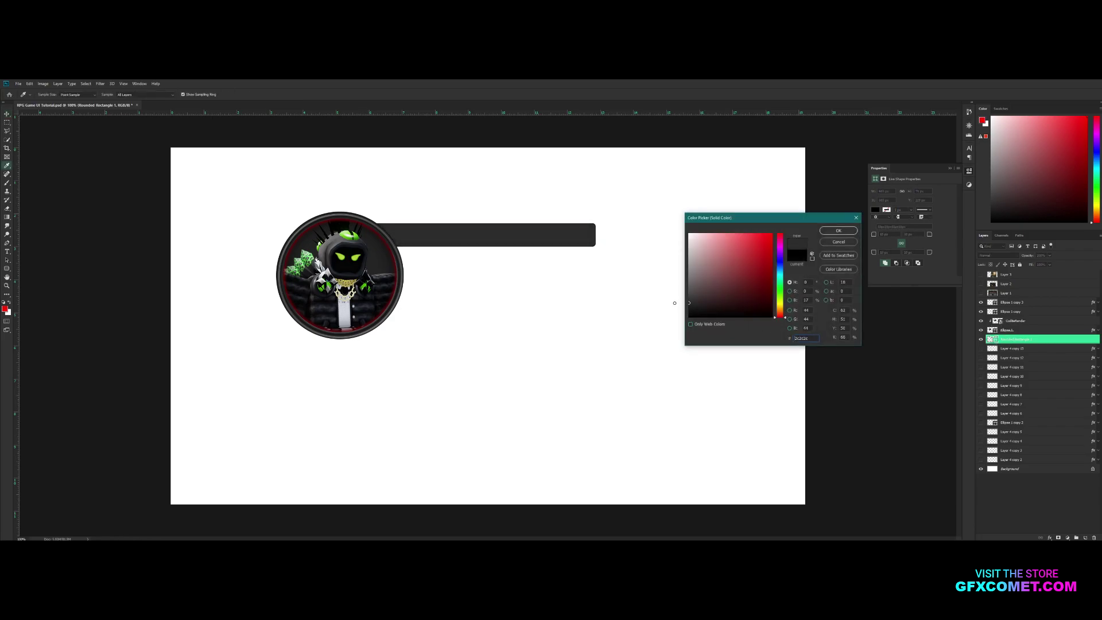
{"action": "left_click", "coordinate": [847, 230]}
- Duplicate the rounded bar and remove the fill from the copy
{"action": "key", "text": "ctrl+j"}
{"action": "key", "text": "u"}
{"action": "left_click", "coordinate": [74, 95]}
{"action": "left_click", "coordinate": [69, 106]}
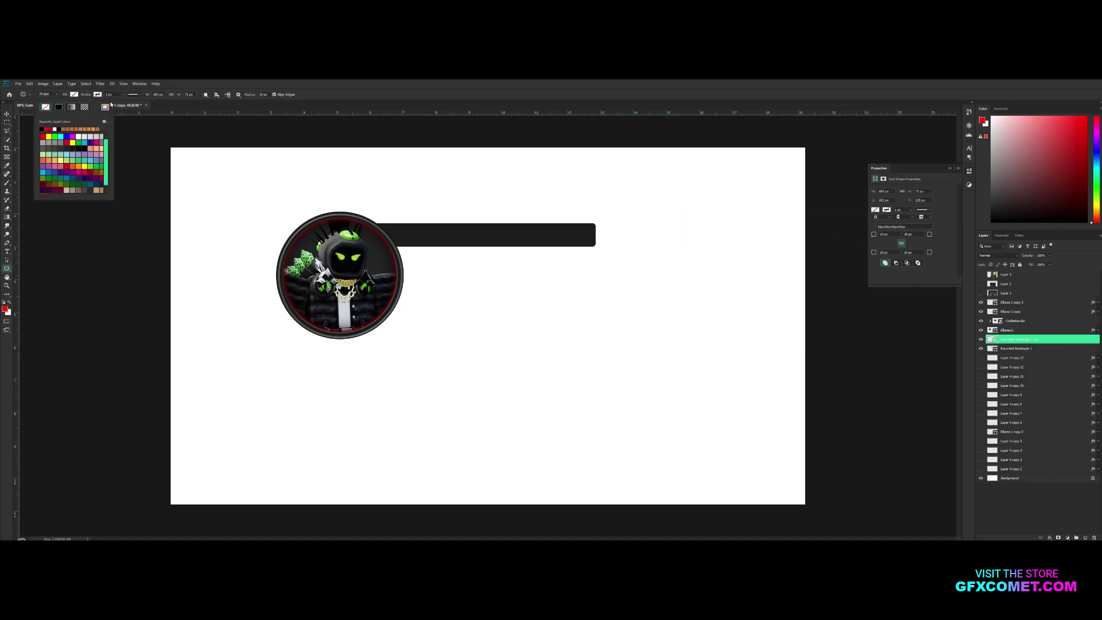
- Give the unfilled bar copy a red stroke and set its width to 7 px
{"action": "left_click", "coordinate": [83, 107]}
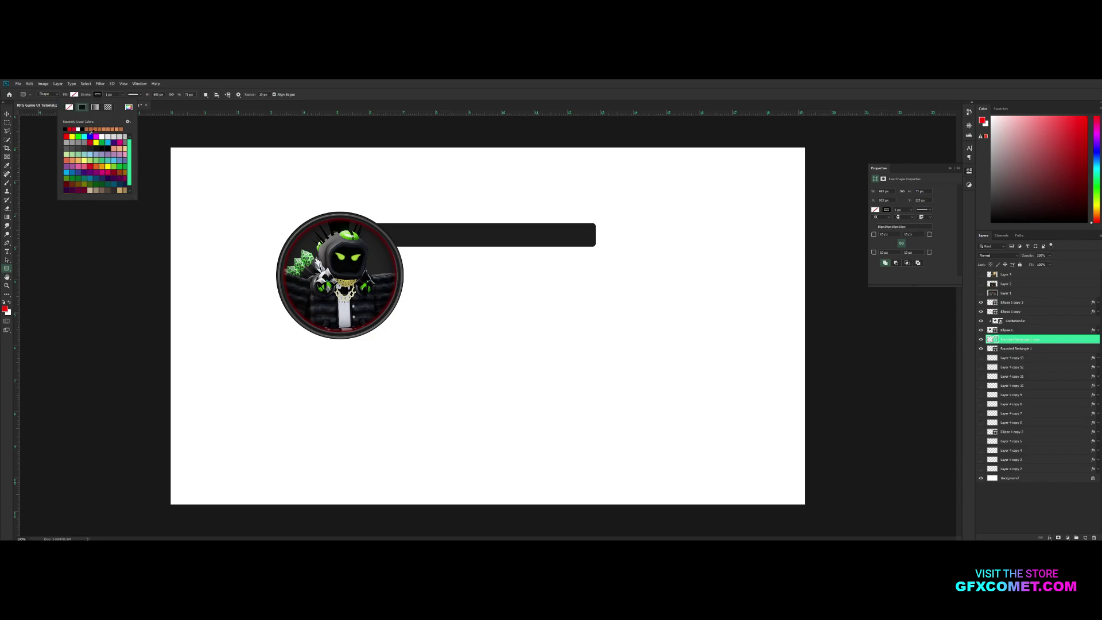
{"action": "left_click", "coordinate": [70, 128]}
{"action": "left_click", "coordinate": [111, 95]}
{"action": "type", "text": "10"}
{"action": "key", "text": "Return"}
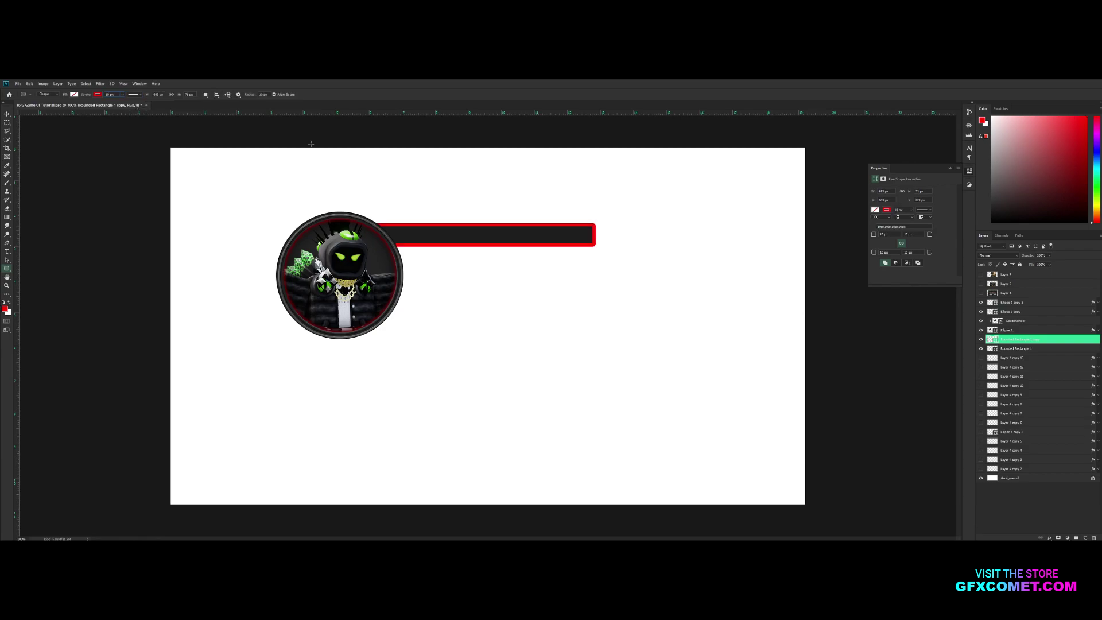
{"action": "left_click", "coordinate": [117, 96]}
{"action": "type", "text": "7"}
{"action": "key", "text": "Return"}
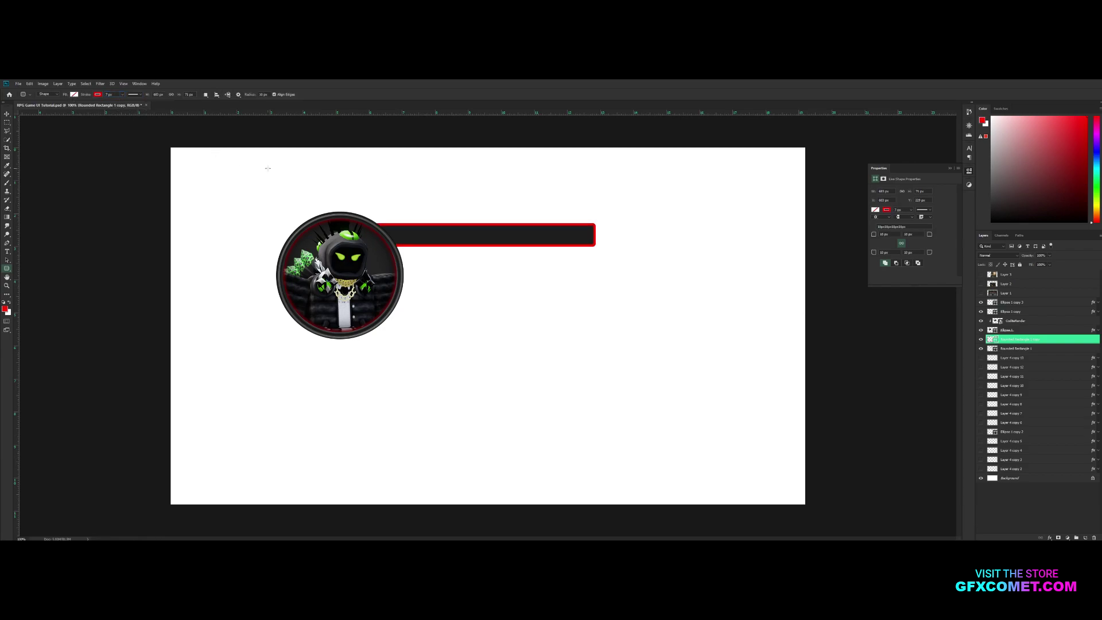
- Add a dark grey Color Overlay to the bar's outline layer
{"action": "key", "text": "v"}
{"action": "key", "text": "ctrl+plus"}
{"action": "scroll", "coordinate": [433, 221], "scroll_direction": "up", "scroll_amount": 2}
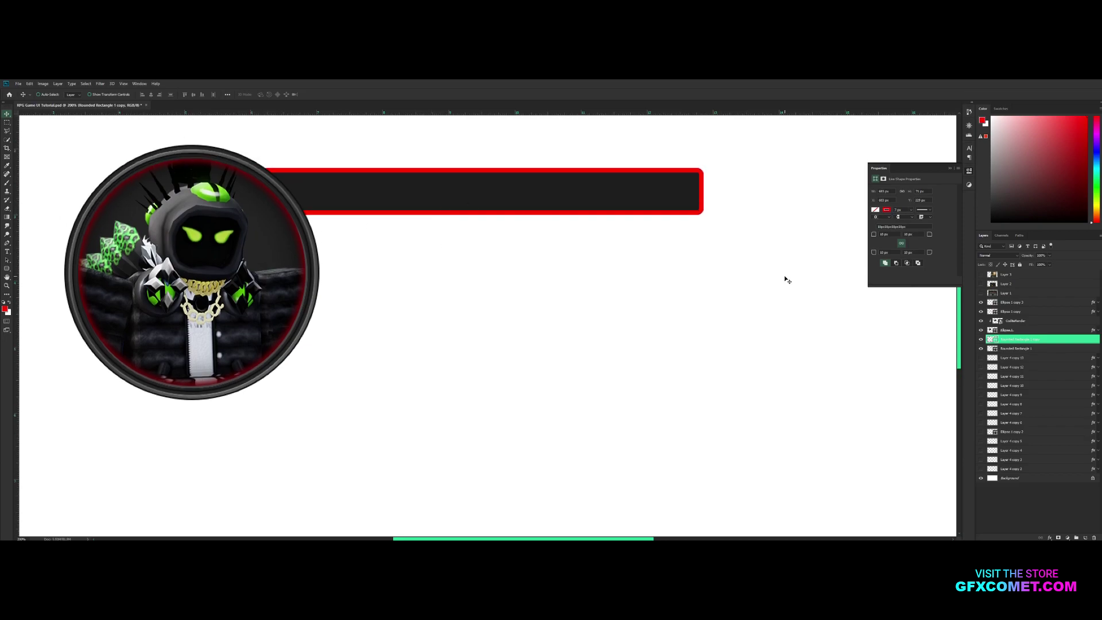
{"action": "double_click", "coordinate": [1064, 339]}
{"action": "left_click", "coordinate": [773, 331]}
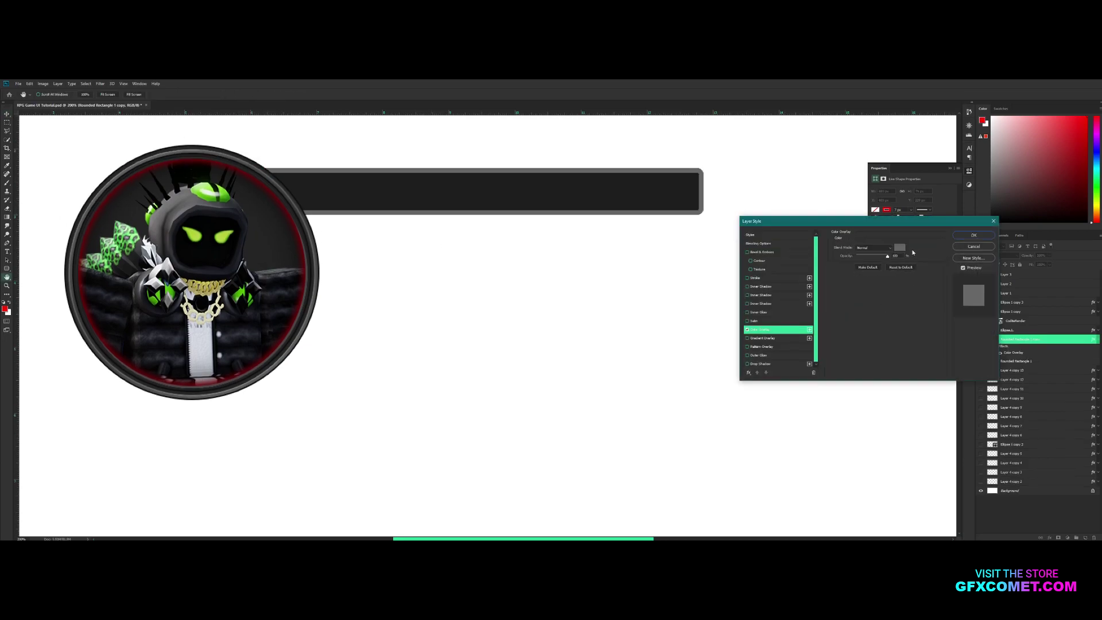
{"action": "left_click", "coordinate": [899, 247]}
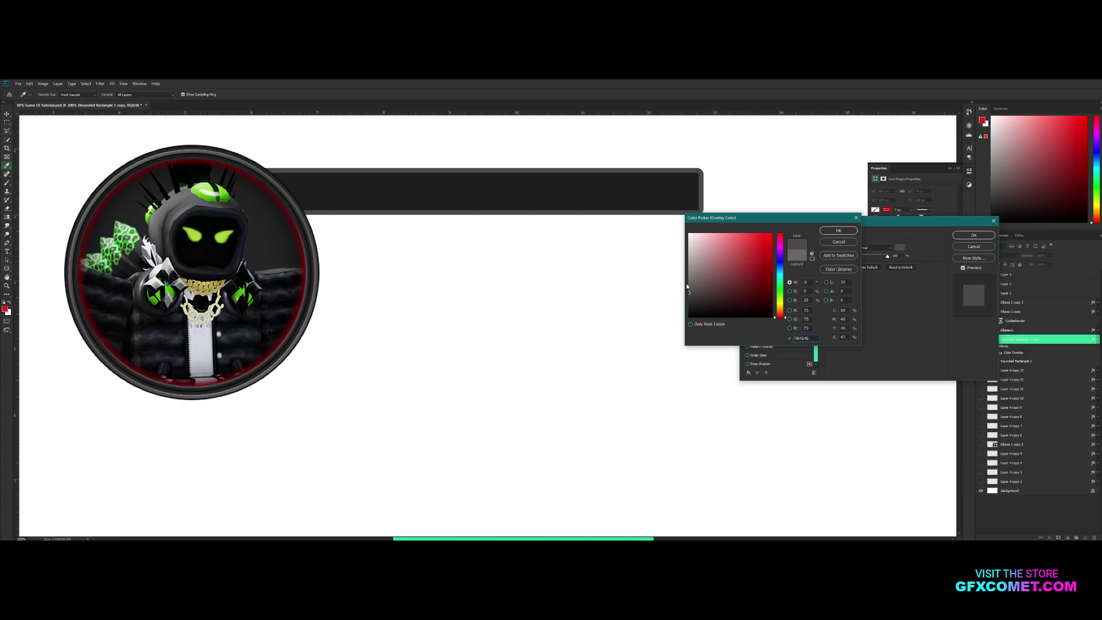
{"action": "left_click", "coordinate": [838, 231]}
- Add an Inner Bevel to the bar outline, reducing its size and shadow opacity
{"action": "left_click", "coordinate": [768, 252]}
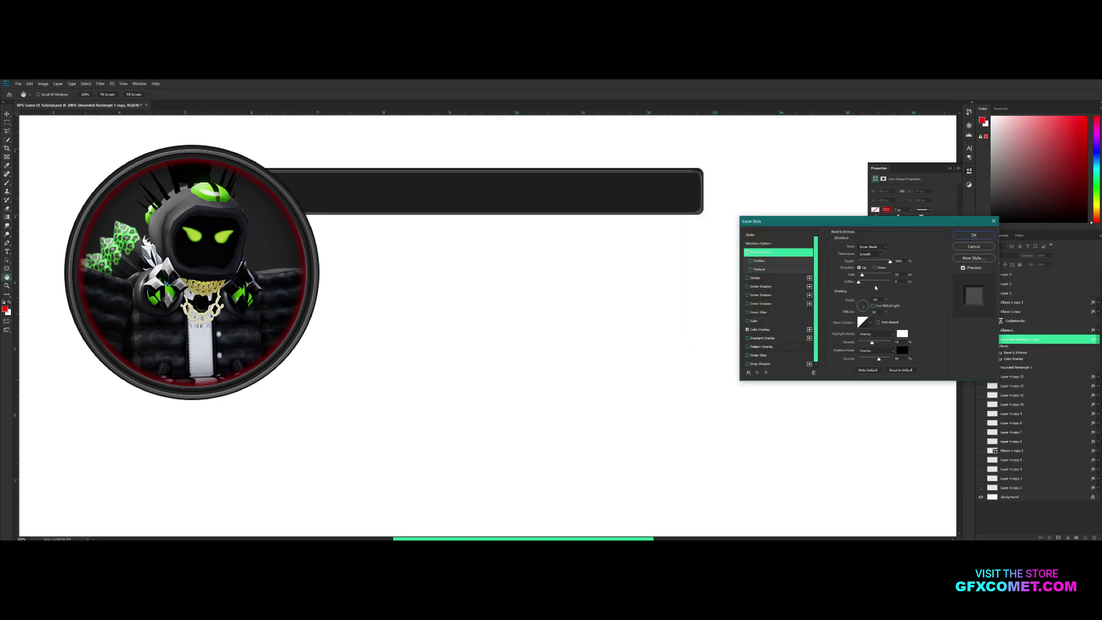
{"action": "left_click_drag", "start_coordinate": [861, 276], "coordinate": [859, 277]}
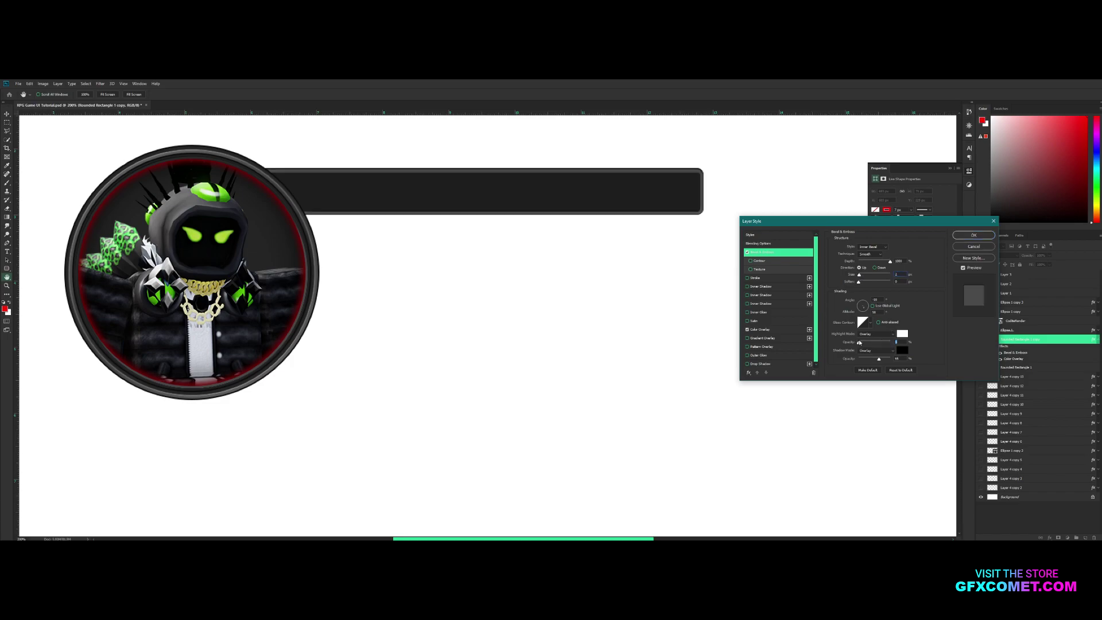
{"action": "mouse_move", "coordinate": [879, 359]}
{"action": "left_mouse_down"}
{"action": "mouse_move", "coordinate": [858, 360]}
{"action": "mouse_move", "coordinate": [871, 359]}
{"action": "left_mouse_up"}
- Choose a different gloss contour for the outline's bevel, fine-tune the bevel size, and apply the layer style
{"action": "left_click", "coordinate": [867, 323]}
{"action": "left_click", "coordinate": [882, 350]}
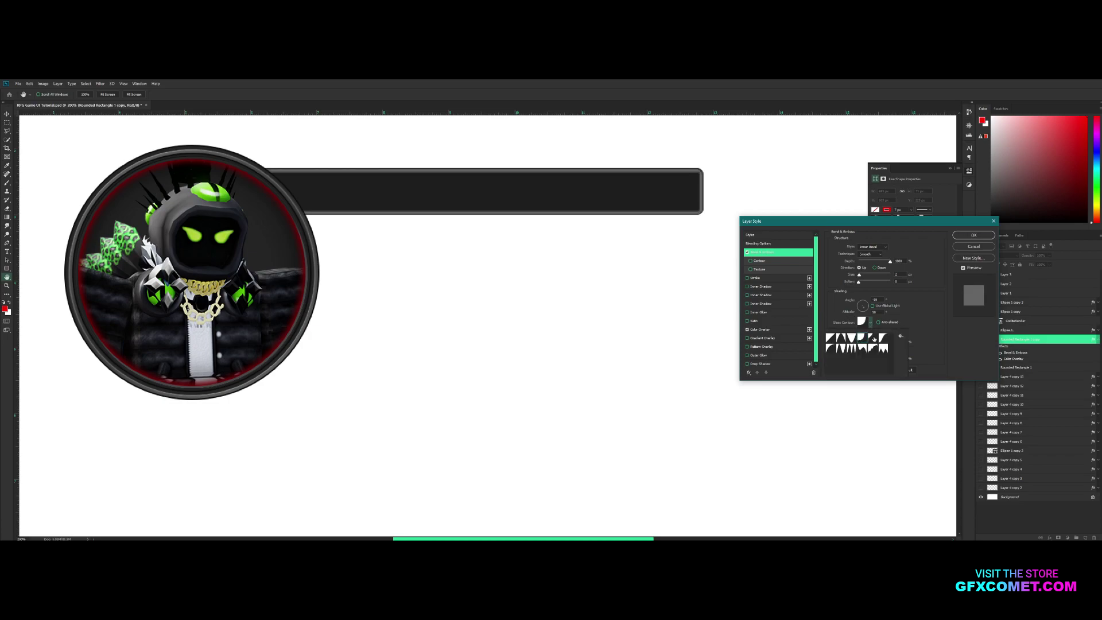
{"action": "left_click", "coordinate": [870, 347]}
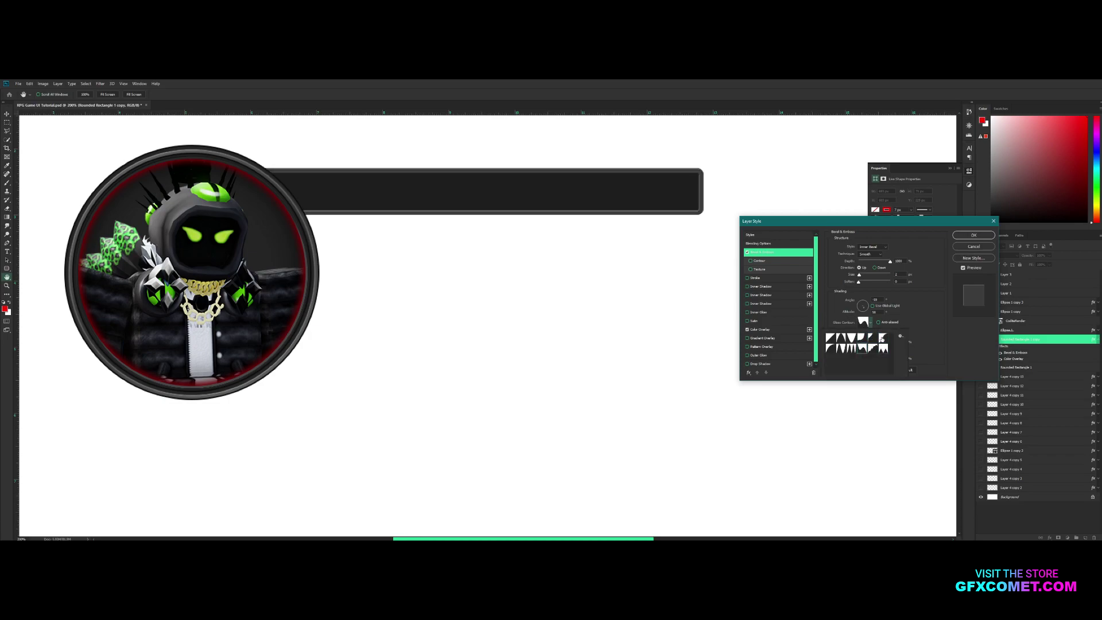
{"action": "left_click", "coordinate": [940, 351]}
{"action": "left_click_drag", "start_coordinate": [860, 276], "coordinate": [859, 276]}
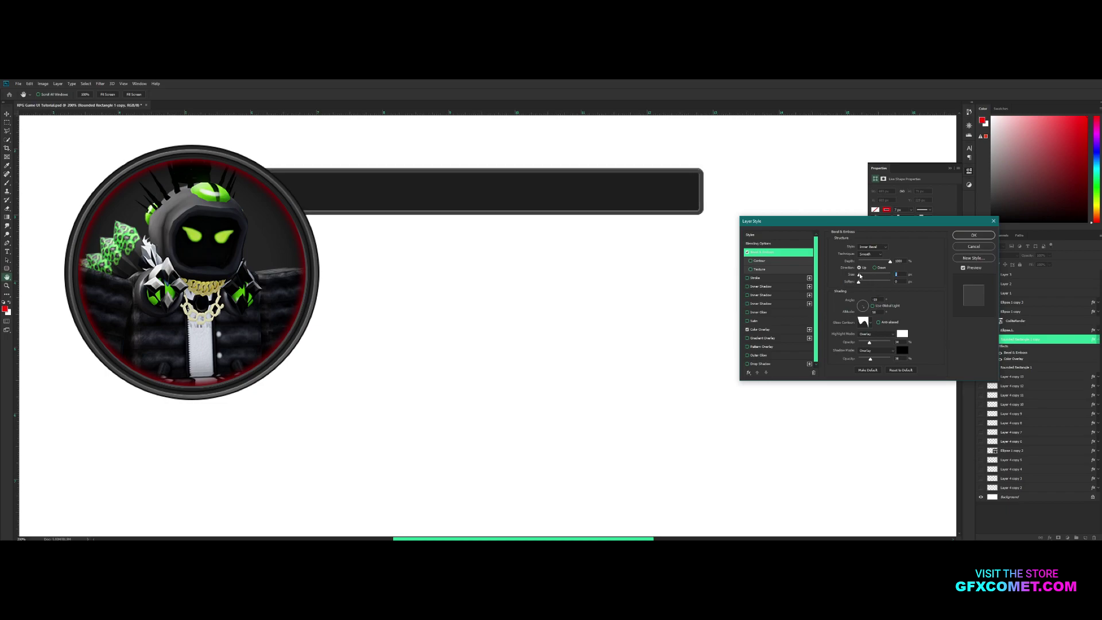
{"action": "left_click", "coordinate": [973, 235]}
{"action": "key", "text": "ctrl+minus"}
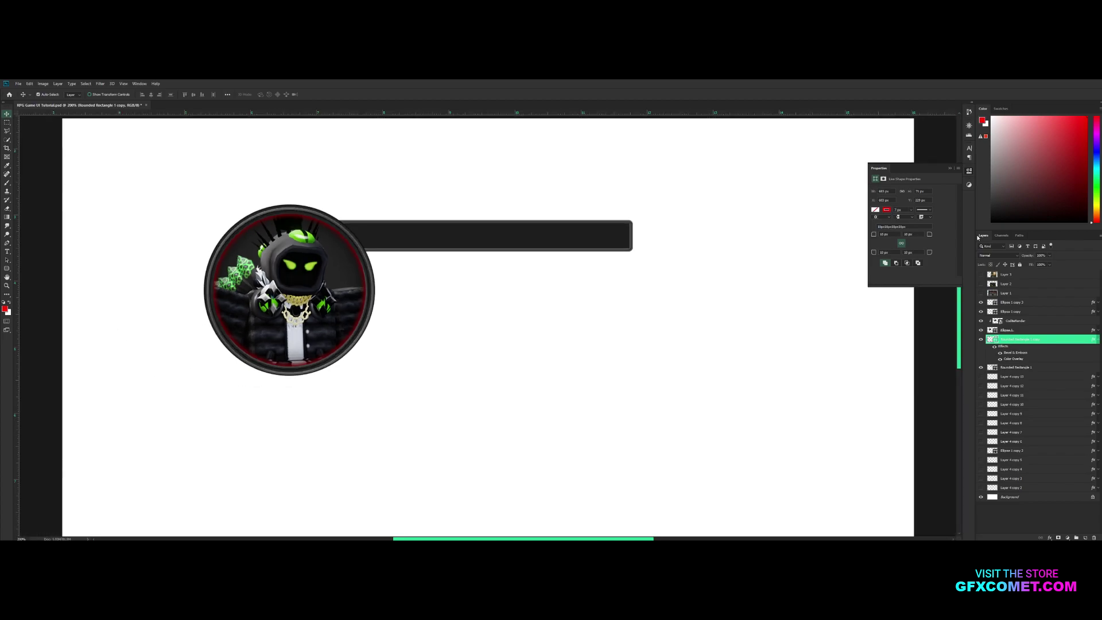
{"action": "key", "text": "v"}
{"action": "left_click", "coordinate": [957, 166]}
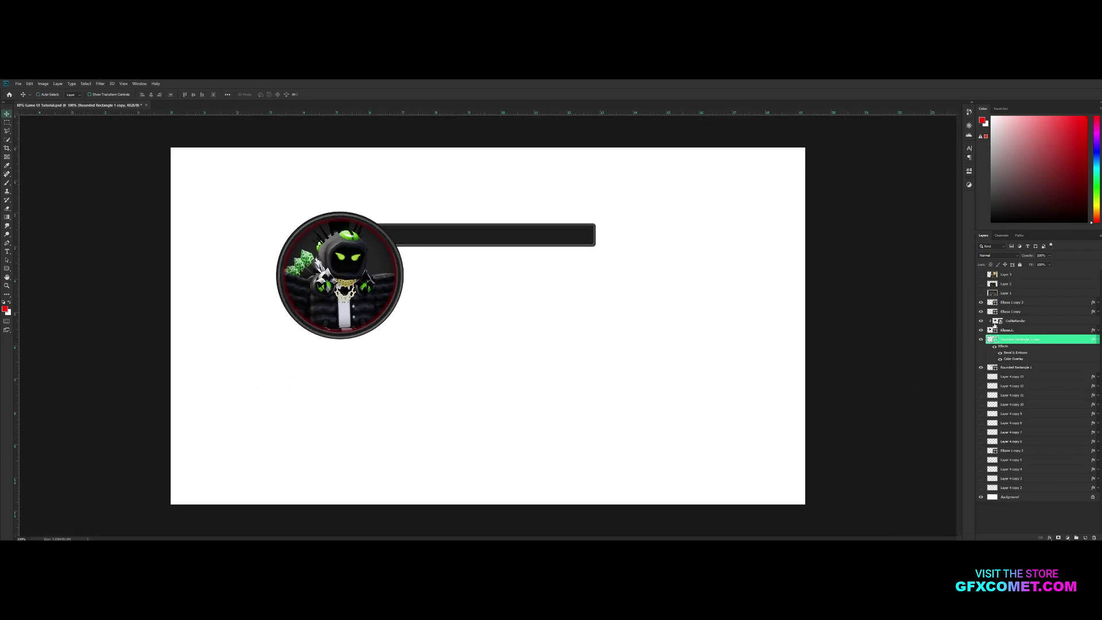
- Duplicate the dark grey base bar layer beneath the outline
{"action": "left_click", "coordinate": [1095, 339]}
{"action": "left_click", "coordinate": [980, 349]}
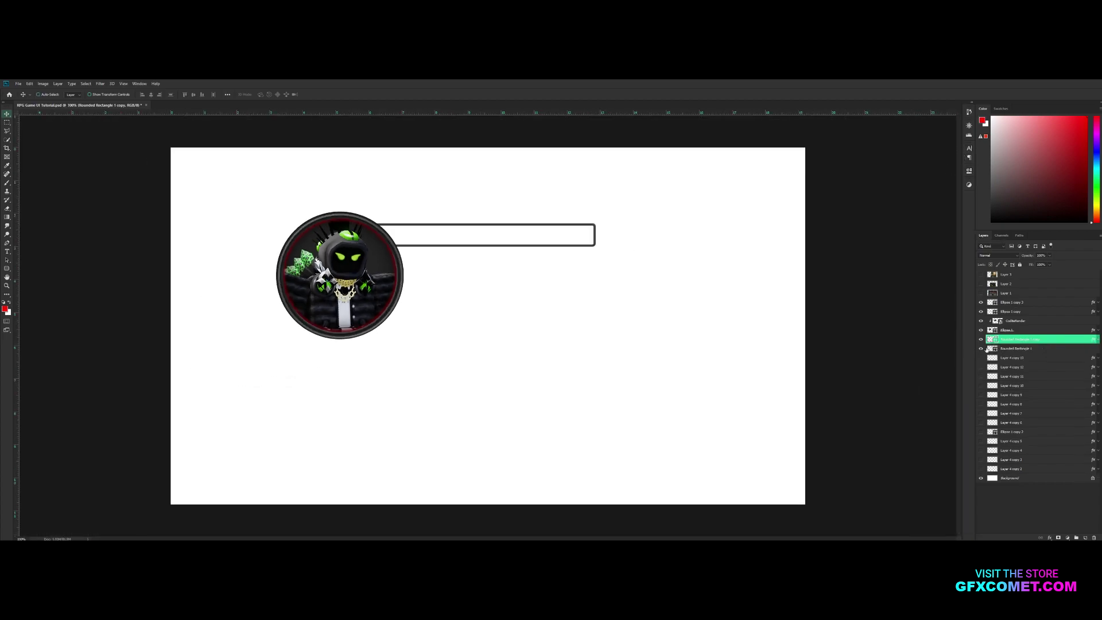
{"action": "left_click", "coordinate": [980, 350]}
{"action": "left_click", "coordinate": [996, 349]}
{"action": "key", "text": "ctrl+j"}
{"action": "left_click", "coordinate": [980, 340]}
{"action": "left_click", "coordinate": [980, 340]}
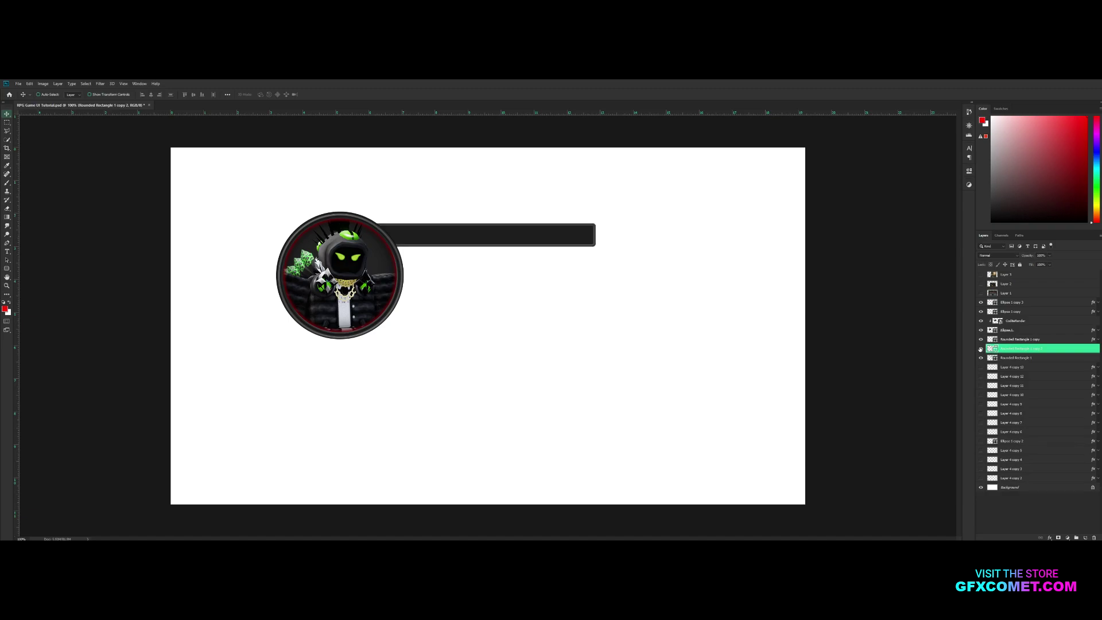
- Change the duplicated bar's fill colour to dark red
{"action": "double_click", "coordinate": [990, 348]}
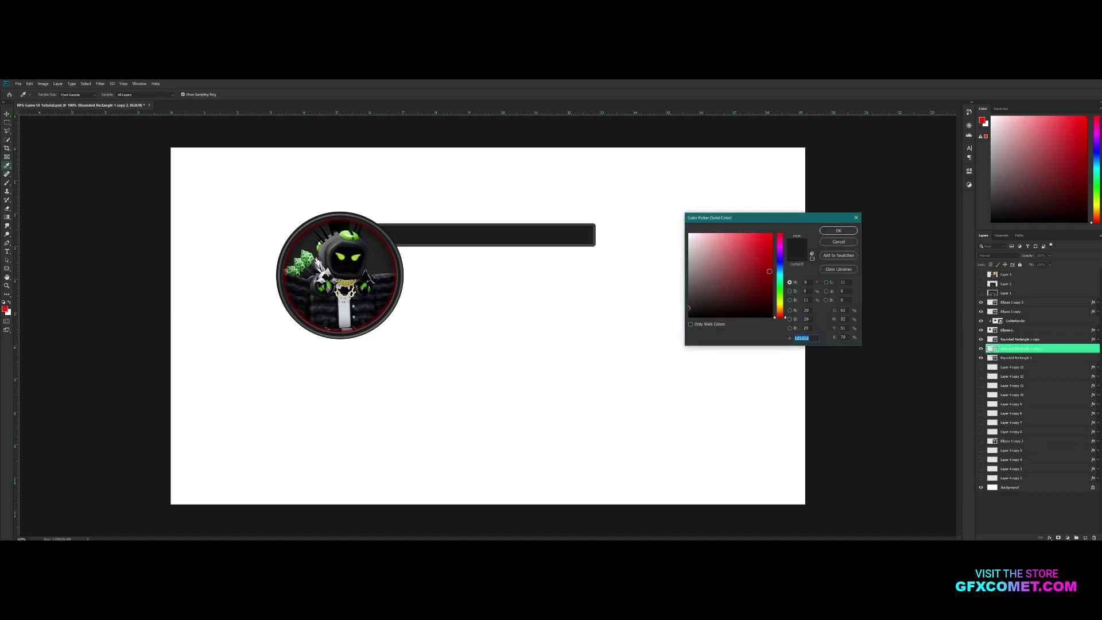
{"action": "left_click", "coordinate": [768, 274]}
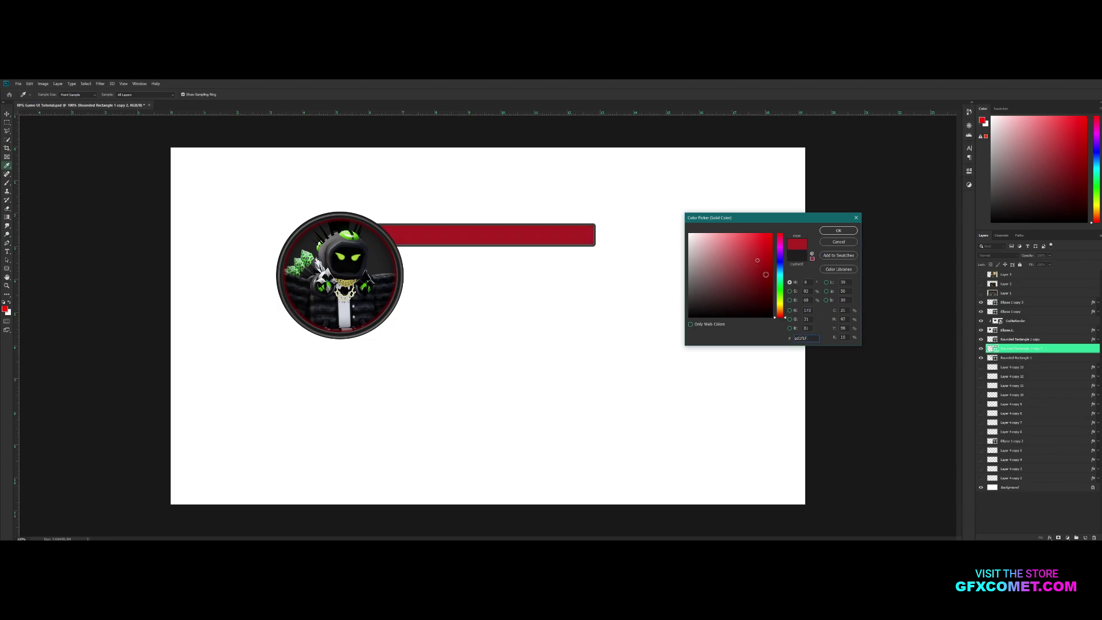
{"action": "mouse_move", "coordinate": [768, 273]}
{"action": "left_mouse_down"}
{"action": "mouse_move", "coordinate": [768, 285]}
{"action": "mouse_move", "coordinate": [768, 249]}
{"action": "mouse_move", "coordinate": [768, 258]}
{"action": "left_mouse_up"}
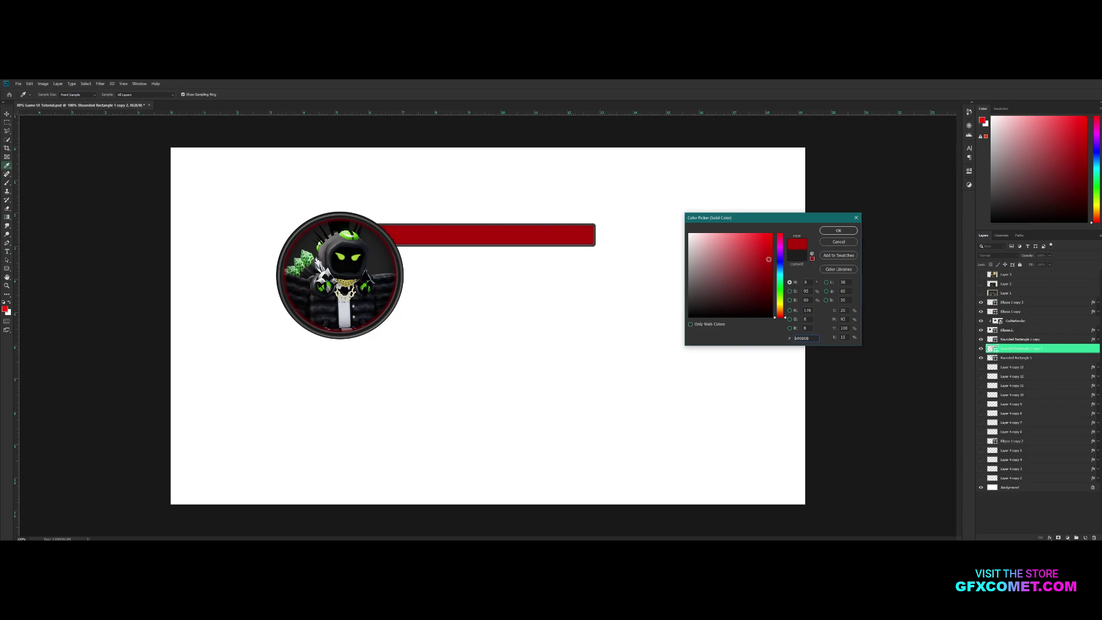
{"action": "left_click", "coordinate": [838, 230]}
- Add a white Satin effect to the red bar with Overlay blending, 100% opacity and a reduced size
{"action": "right_click", "coordinate": [1026, 349]}
{"action": "left_click", "coordinate": [1004, 274]}
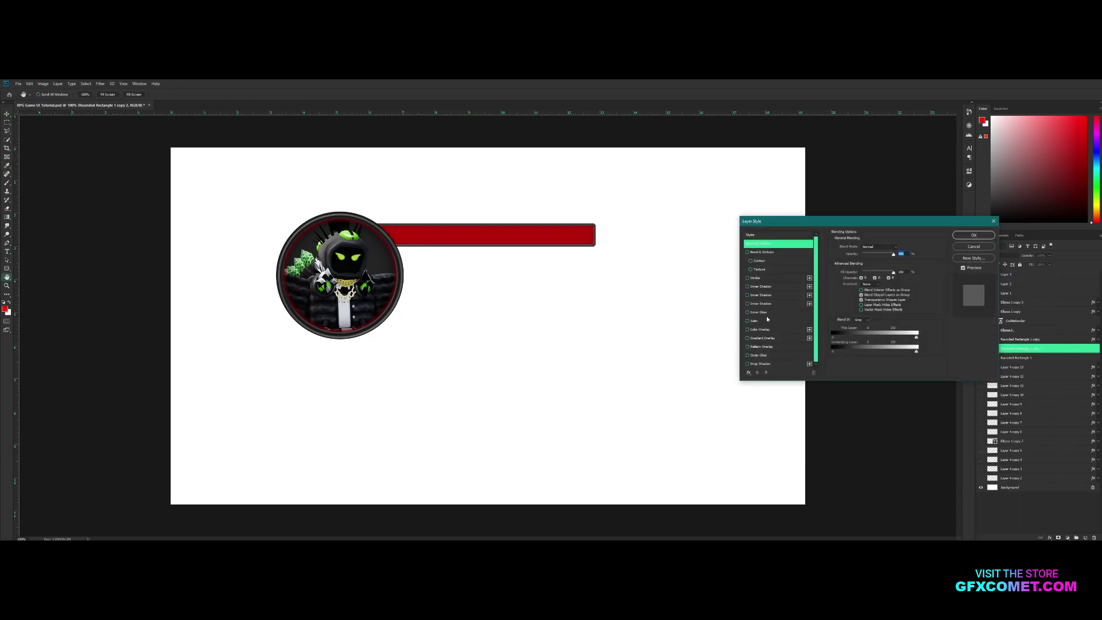
{"action": "left_click", "coordinate": [757, 320]}
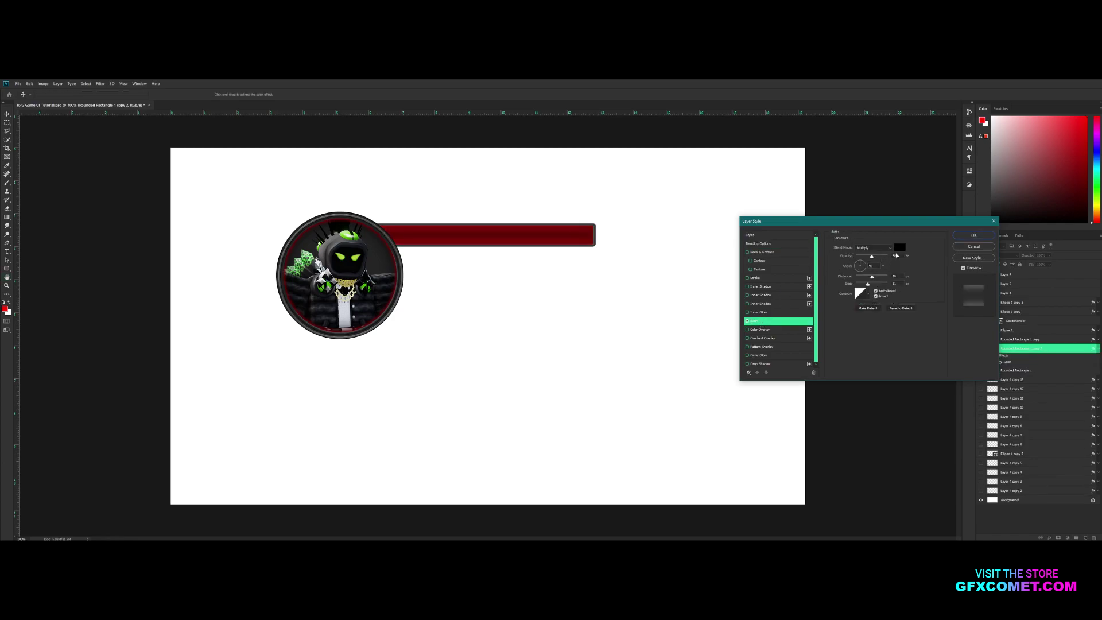
{"action": "left_click", "coordinate": [899, 248]}
{"action": "left_click_drag", "start_coordinate": [697, 248], "coordinate": [670, 225]}
{"action": "left_click", "coordinate": [838, 230]}
{"action": "left_click_drag", "start_coordinate": [871, 256], "coordinate": [939, 259]}
{"action": "left_click", "coordinate": [873, 248]}
{"action": "left_click", "coordinate": [875, 327]}
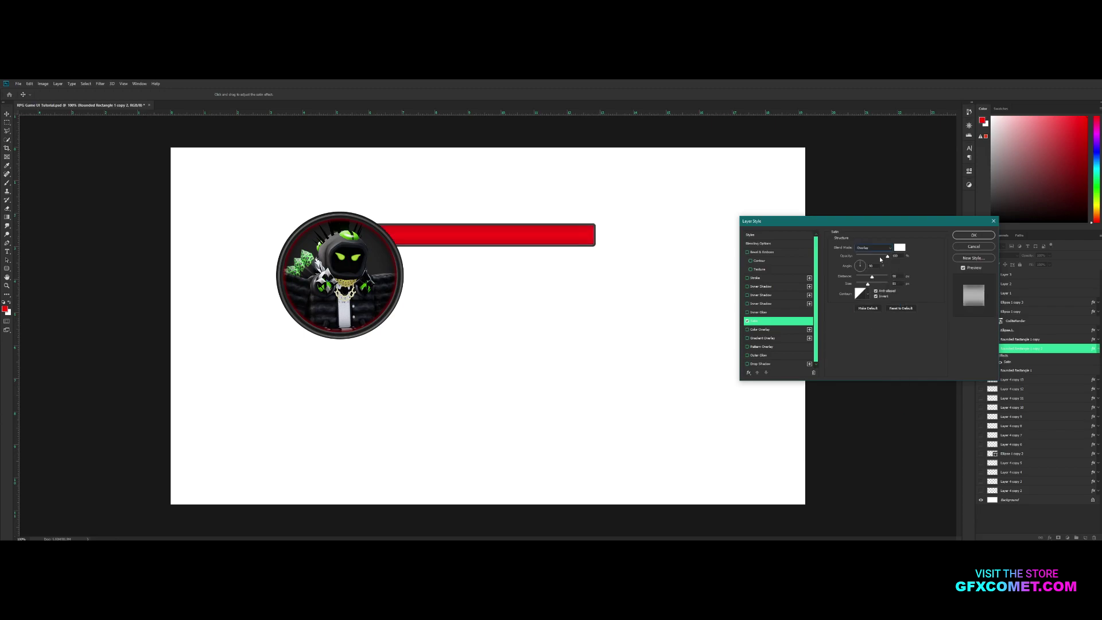
{"action": "left_click_drag", "start_coordinate": [866, 285], "coordinate": [863, 285]}
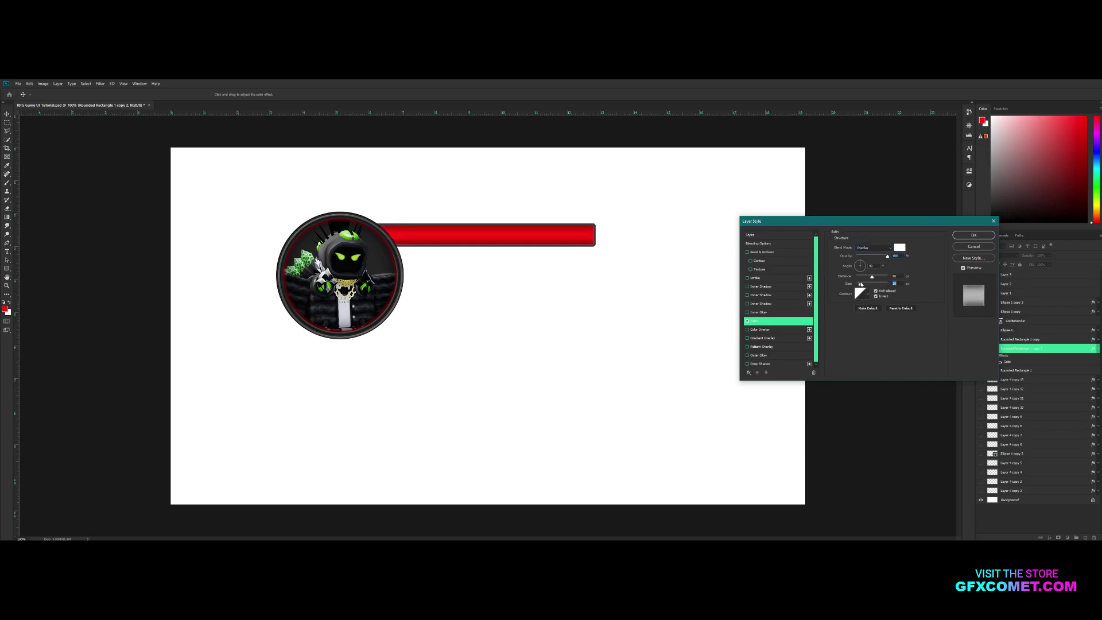
- Add a white Inner Shadow to the red bar with Overlay blending, 100% choke, a small size and reduced opacity
{"action": "left_click", "coordinate": [763, 287]}
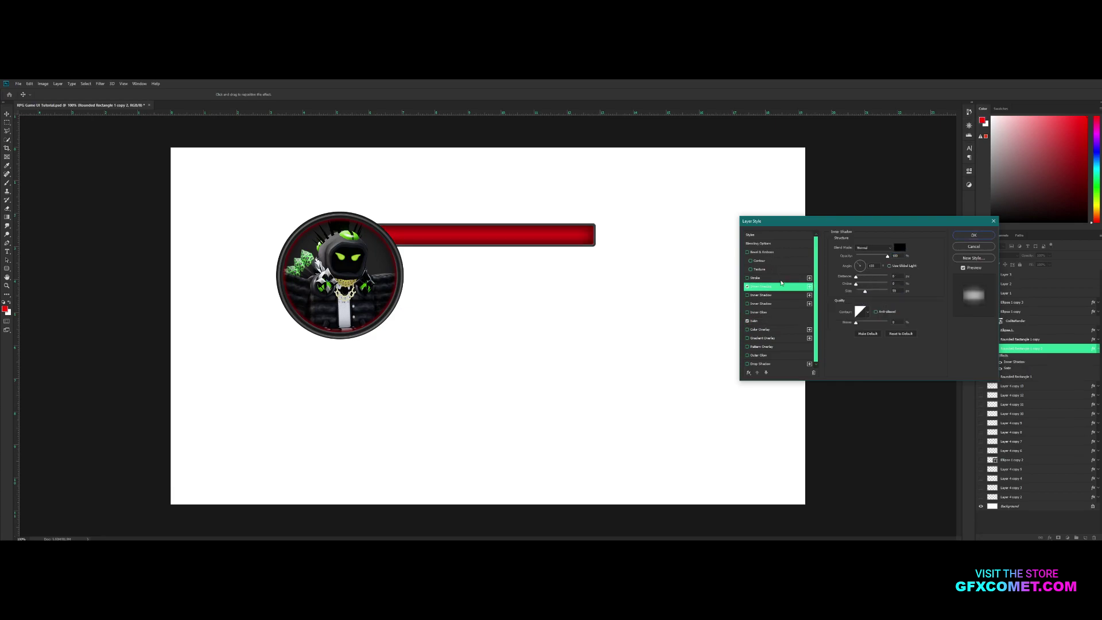
{"action": "left_click", "coordinate": [867, 277]}
{"action": "left_click", "coordinate": [899, 248]}
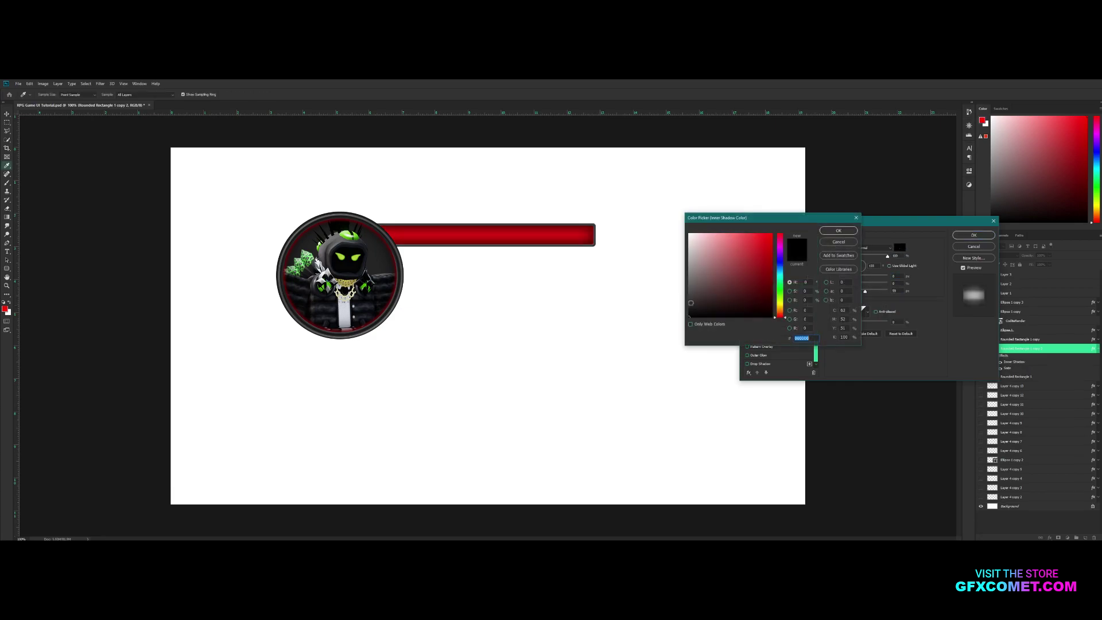
{"action": "left_click", "coordinate": [689, 234]}
{"action": "left_click", "coordinate": [837, 230]}
{"action": "left_click", "coordinate": [873, 247]}
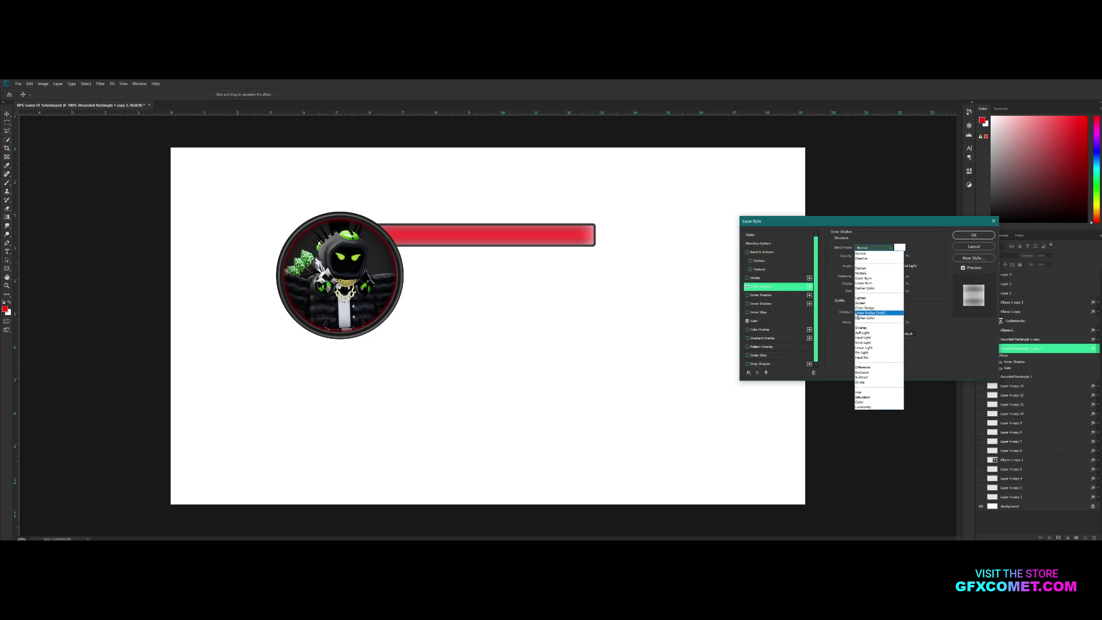
{"action": "left_click", "coordinate": [869, 319]}
{"action": "mouse_move", "coordinate": [876, 284]}
{"action": "left_mouse_down"}
{"action": "mouse_move", "coordinate": [889, 285]}
{"action": "mouse_move", "coordinate": [856, 291]}
{"action": "mouse_move", "coordinate": [867, 258]}
{"action": "left_mouse_up"}
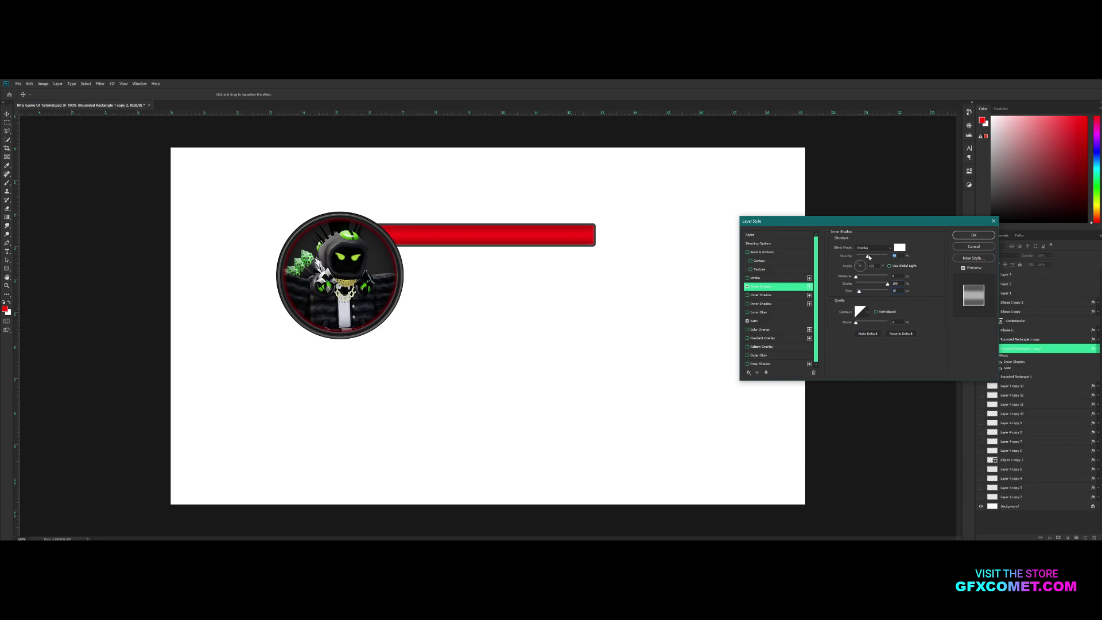
{"action": "left_click", "coordinate": [973, 235]}
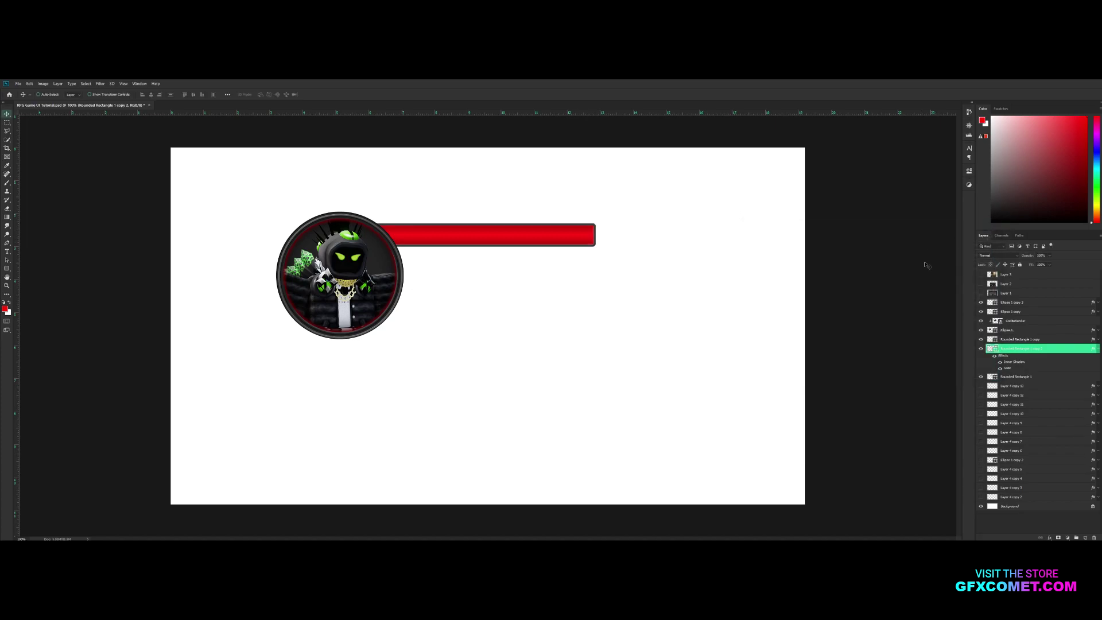
- Duplicate the red bar's outline, fill and base layers, placing the copy directly below the first bar
{"action": "left_click", "coordinate": [1097, 350]}
{"action": "left_click", "coordinate": [1021, 339]}
{"action": "left_click", "coordinate": [1021, 357], "text": "shift"}
{"action": "left_click_drag", "start_coordinate": [472, 243], "coordinate": [478, 258]}
{"action": "key", "text": "Down"}
{"action": "key", "text": "Down"}
{"action": "key", "text": "Down"}
- Change the second bar's fill colour to a dark cyan blue
{"action": "left_click", "coordinate": [991, 348]}
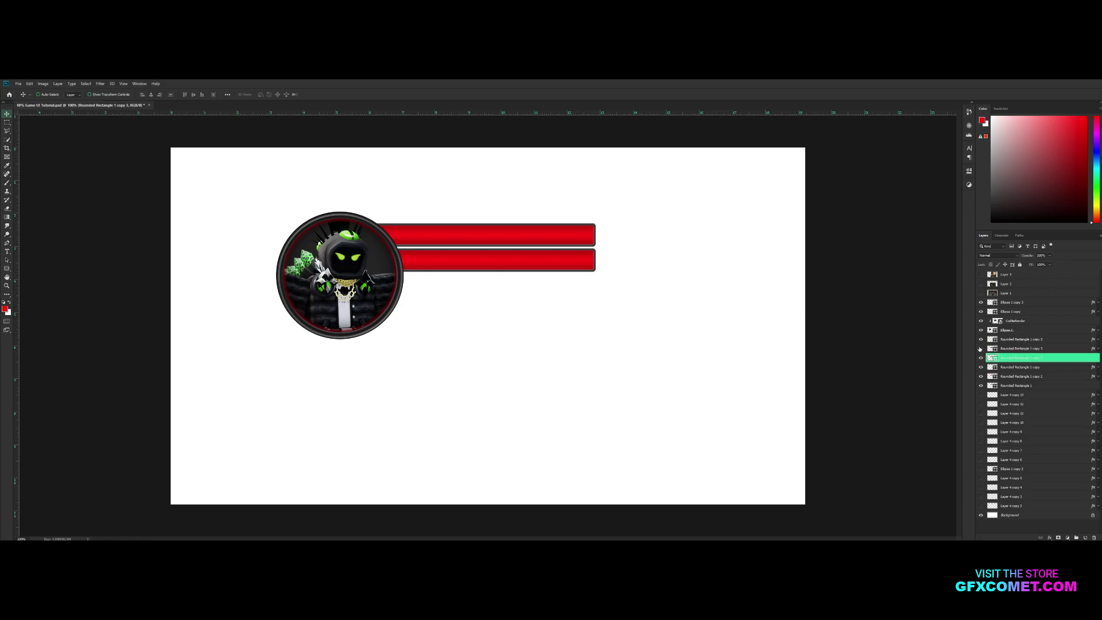
{"action": "double_click", "coordinate": [992, 348]}
{"action": "left_click", "coordinate": [779, 275]}
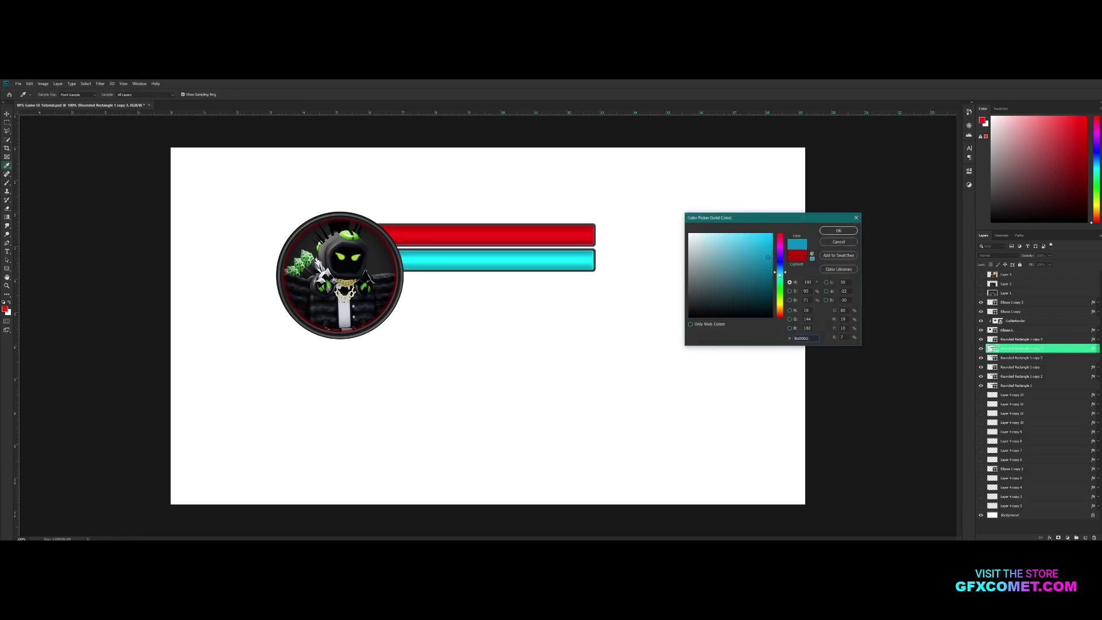
{"action": "left_click_drag", "start_coordinate": [768, 257], "coordinate": [766, 267]}
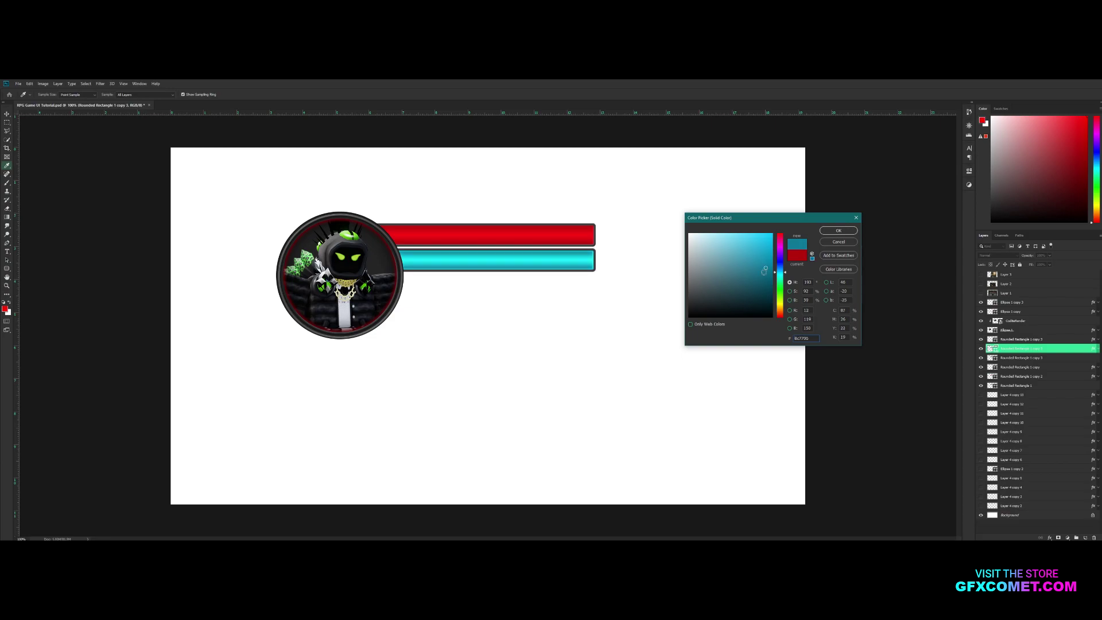
{"action": "left_click", "coordinate": [837, 230]}
- Move all three layers of the blue bar slightly up, closer to the red bar
{"action": "left_click", "coordinate": [1003, 340]}
{"action": "left_click", "coordinate": [1002, 356], "text": "shift"}
{"action": "left_click_drag", "start_coordinate": [612, 276], "coordinate": [615, 274]}
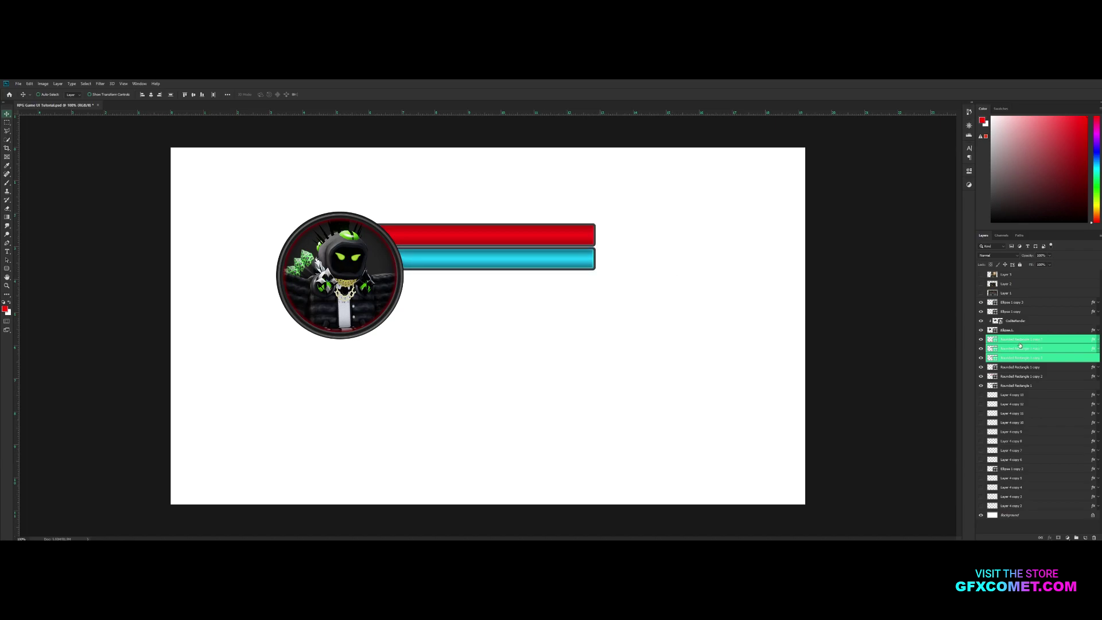
- Duplicate the blue bar directly below itself and change the copy's fill colour to green
{"action": "left_click_drag", "start_coordinate": [534, 272], "coordinate": [535, 296]}
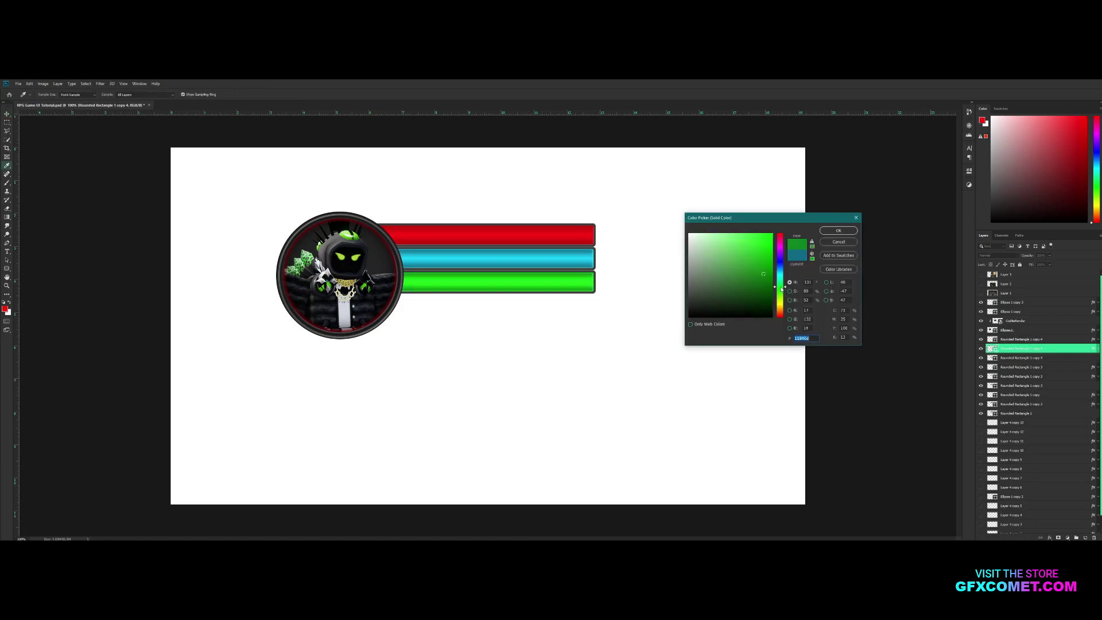
{"action": "left_click", "coordinate": [838, 230]}
- Shorten the green fill from its right end to roughly half of the visible bar
{"action": "key", "text": "ctrl+t"}
{"action": "left_click_drag", "start_coordinate": [594, 283], "coordinate": [497, 283]}
{"action": "key", "text": "Return"}
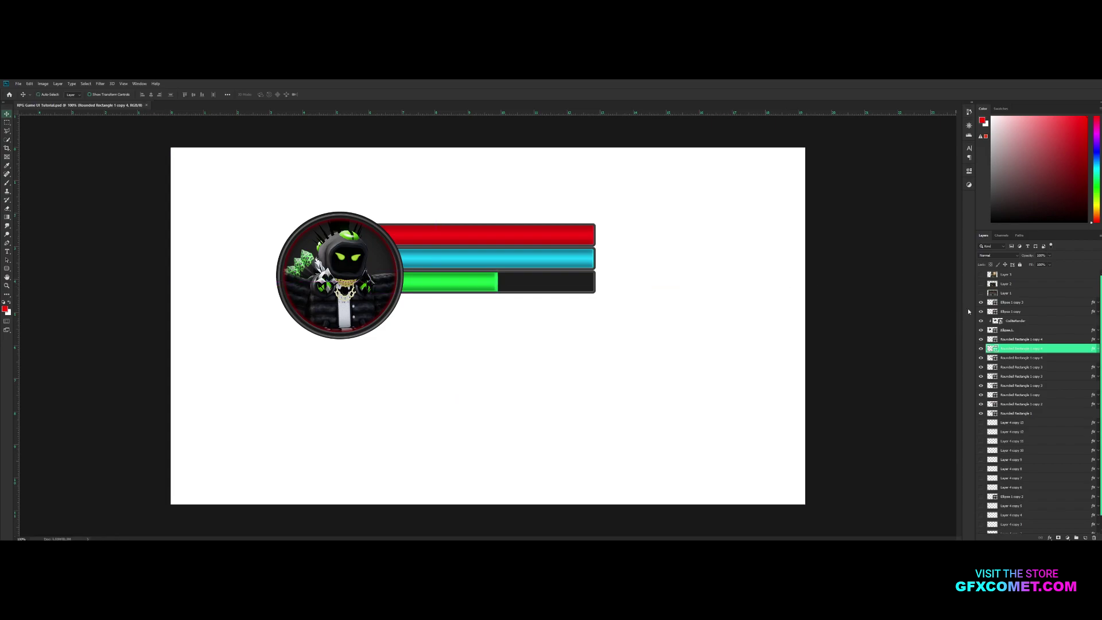
- Move all three status bars down and slightly right so they sit vertically centred beside the portrait
{"action": "left_click", "coordinate": [1012, 339]}
{"action": "left_click", "coordinate": [1015, 413], "text": "shift"}
{"action": "left_click_drag", "start_coordinate": [647, 310], "coordinate": [656, 326]}
- Group all portrait and status bar layers, and duplicate the group
{"action": "left_click", "coordinate": [1029, 302]}
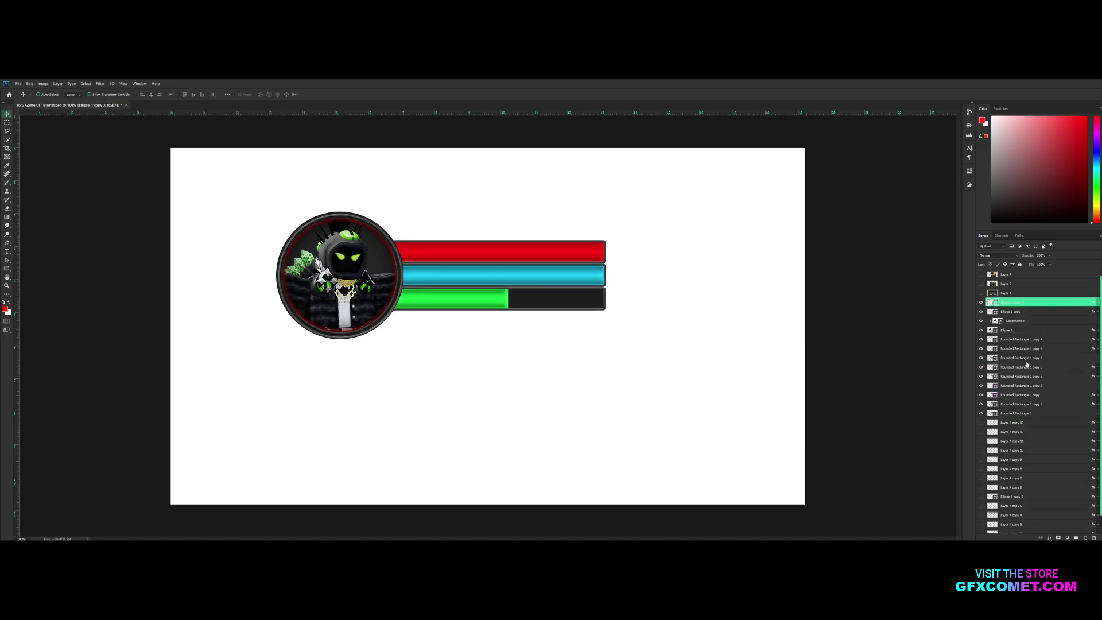
{"action": "left_click", "coordinate": [1028, 413], "text": "shift"}
{"action": "key", "text": "ctrl+g"}
{"action": "key", "text": "ctrl+j"}
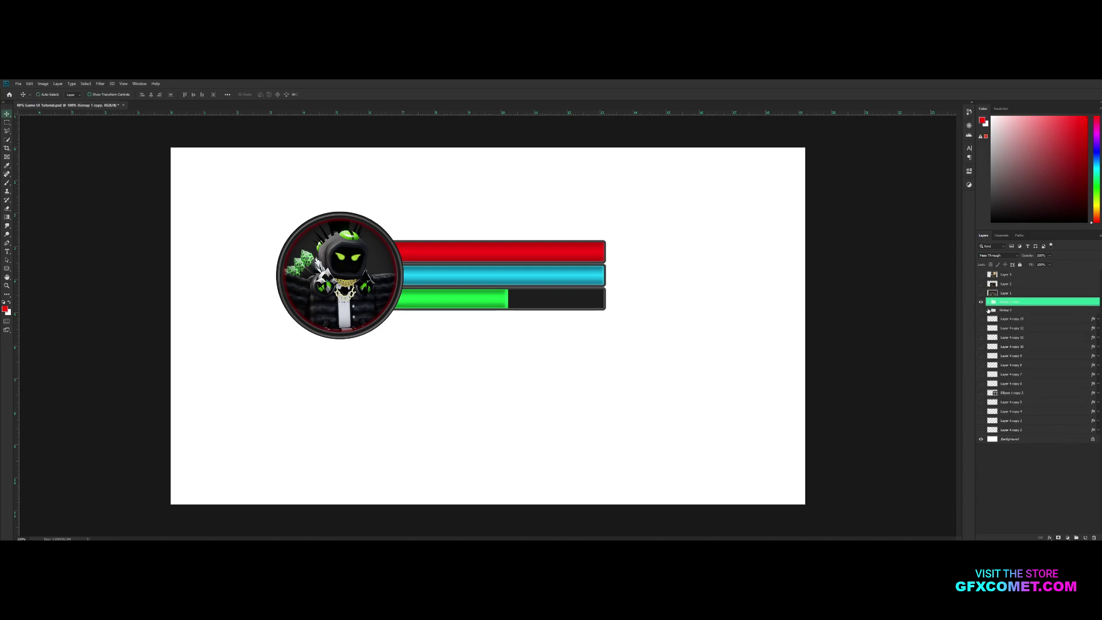
- Group the portrait layers inside the duplicated group and scale the portrait down to about three quarters size, close against the bars
{"action": "left_click", "coordinate": [988, 301]}
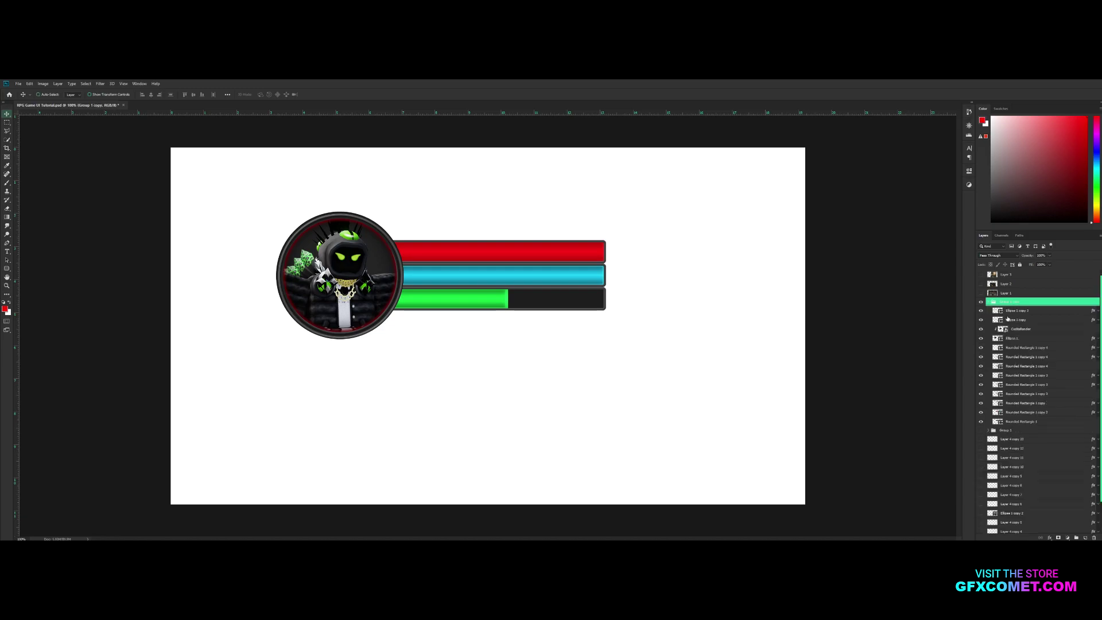
{"action": "left_click", "coordinate": [980, 339]}
{"action": "left_click", "coordinate": [1020, 338]}
{"action": "left_click", "coordinate": [1016, 310], "text": "shift"}
{"action": "key", "text": "ctrl+g"}
{"action": "key", "text": "ctrl+t"}
{"action": "left_click_drag", "start_coordinate": [410, 197], "coordinate": [398, 220]}
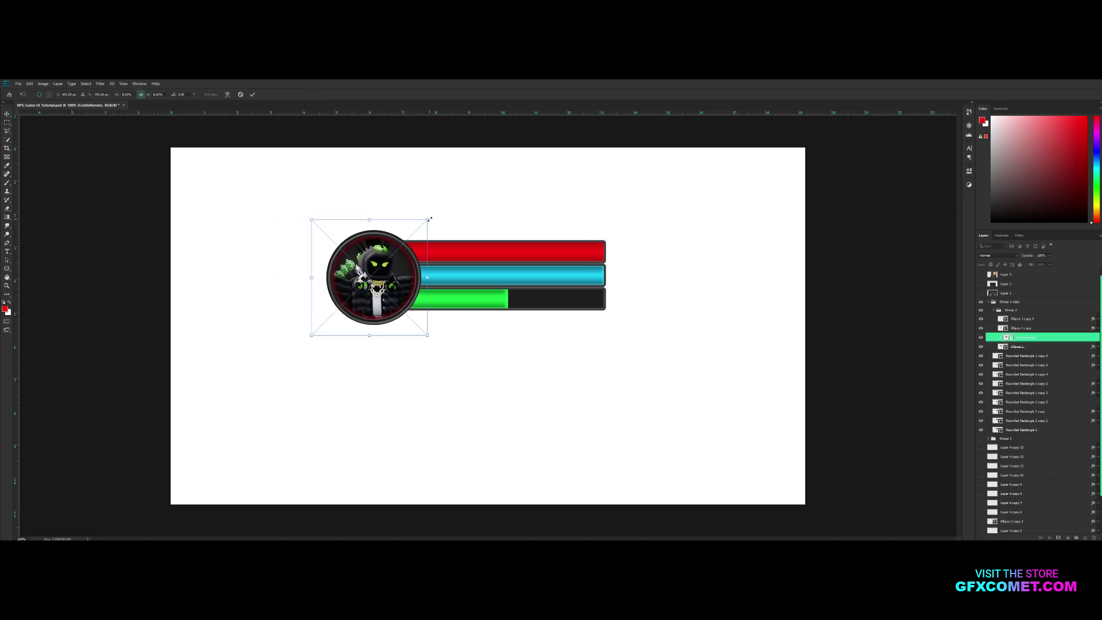
- Enlarge the character render inside the portrait circle and move it down slightly so the head and chest fill the frame
{"action": "left_click_drag", "start_coordinate": [429, 218], "coordinate": [450, 207]}
{"action": "key", "text": "ctrl+z"}
{"action": "key", "text": "Return"}
{"action": "left_click_drag", "start_coordinate": [431, 257], "coordinate": [430, 268]}
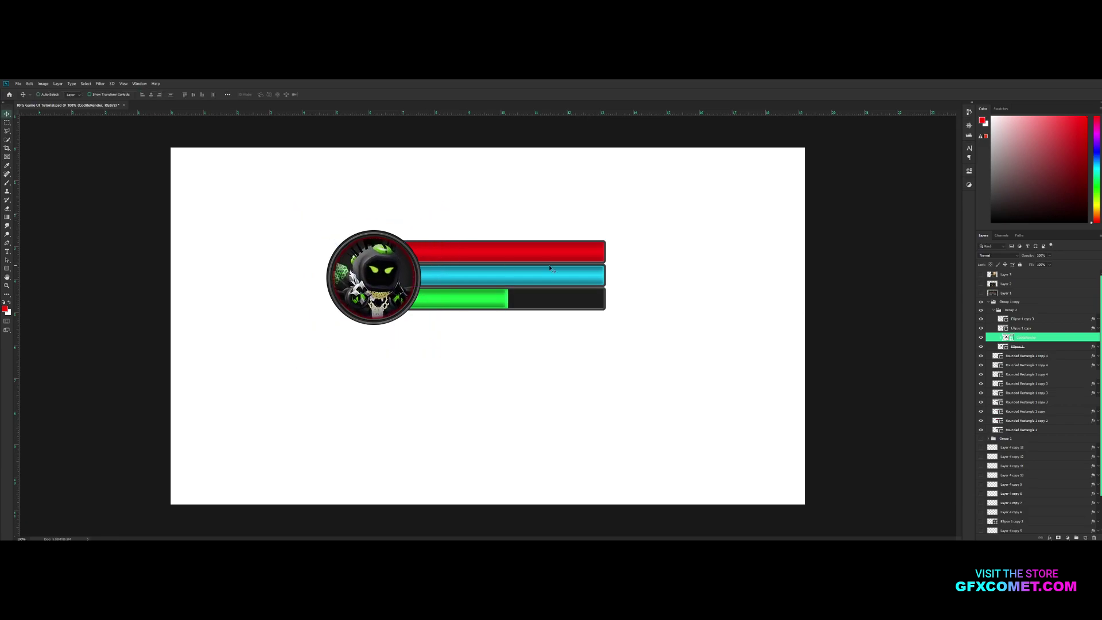
- Add a new layer directly above the background and fill it with black
{"action": "scroll", "coordinate": [996, 486], "scroll_direction": "down", "scroll_amount": 3}
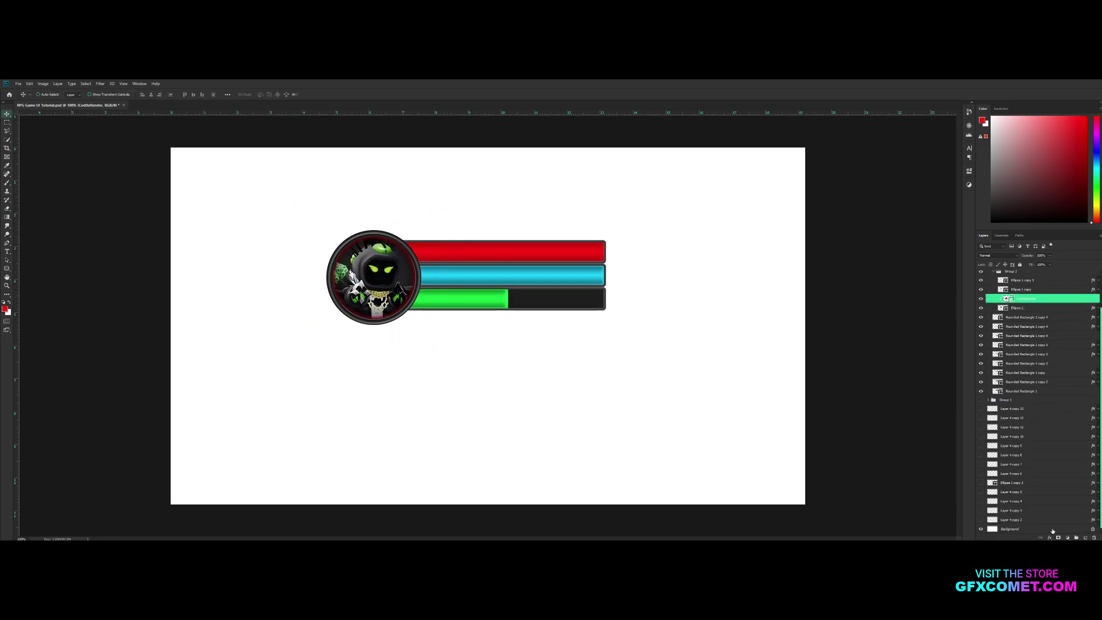
{"action": "left_click", "coordinate": [1031, 529]}
{"action": "key", "text": "d"}
{"action": "key", "text": "alt+BackSpace"}
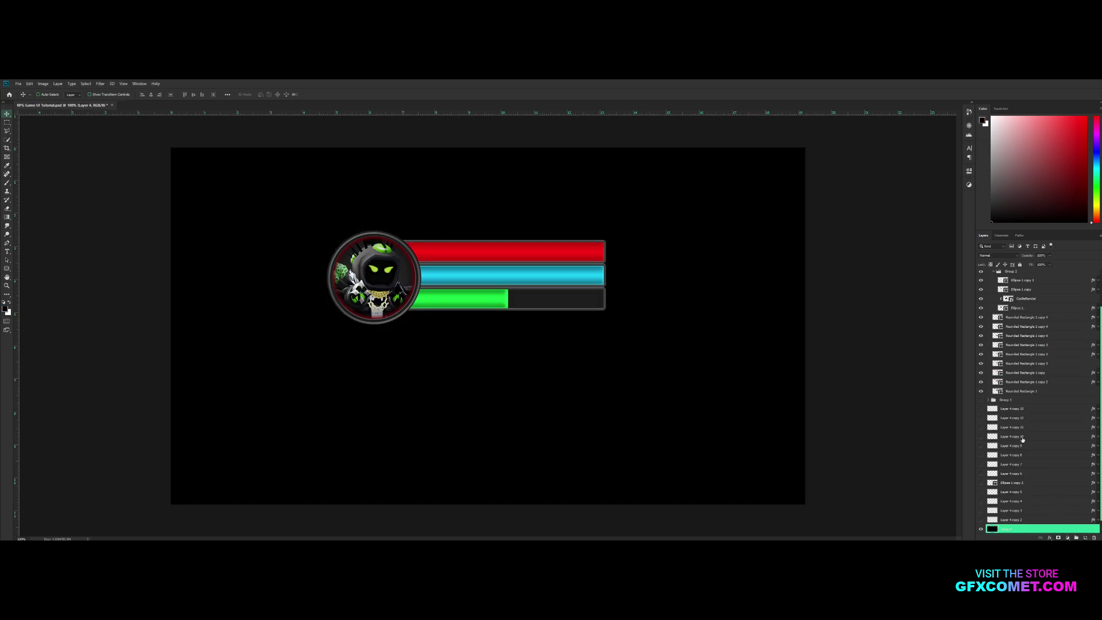
- Change the red status bar's fill to a darker red
{"action": "scroll", "coordinate": [1004, 400], "scroll_direction": "up", "scroll_amount": 3}
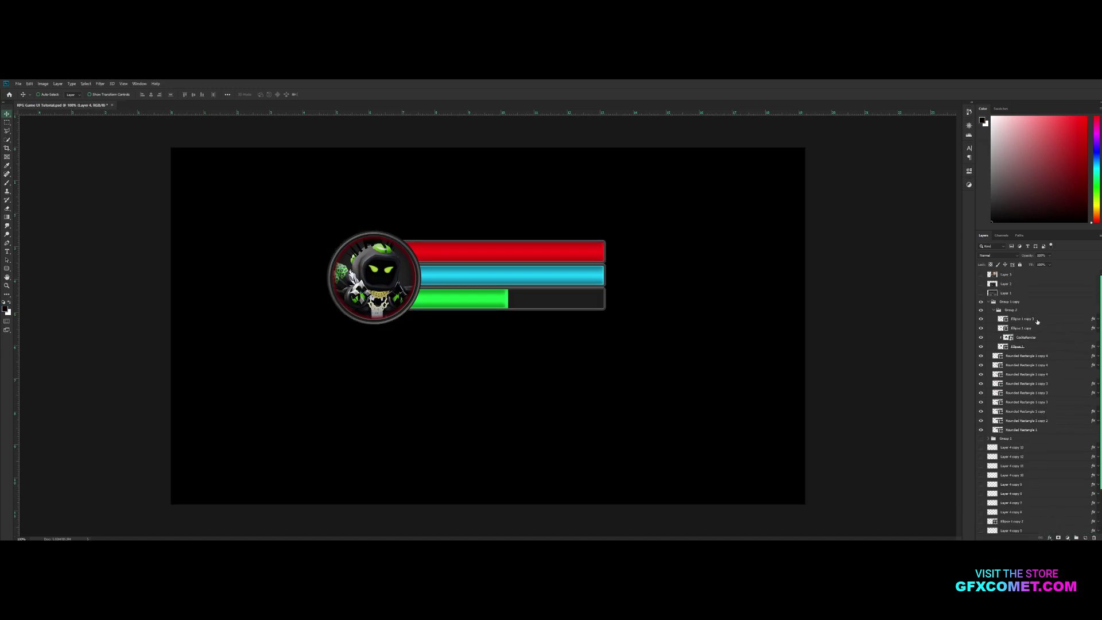
{"action": "left_click", "coordinate": [511, 260]}
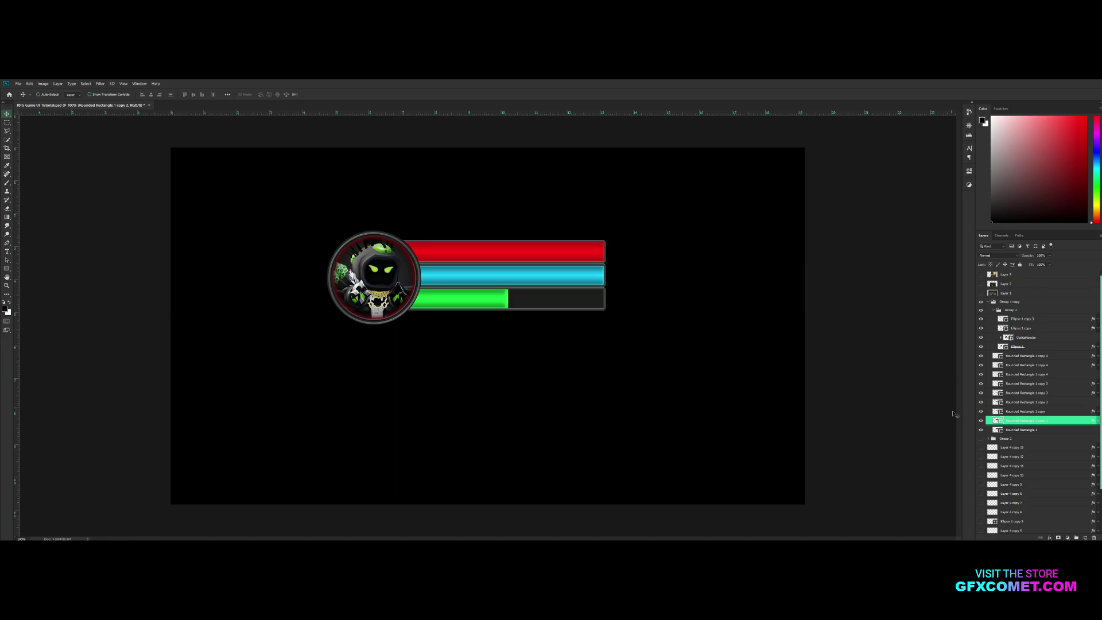
{"action": "double_click", "coordinate": [995, 421]}
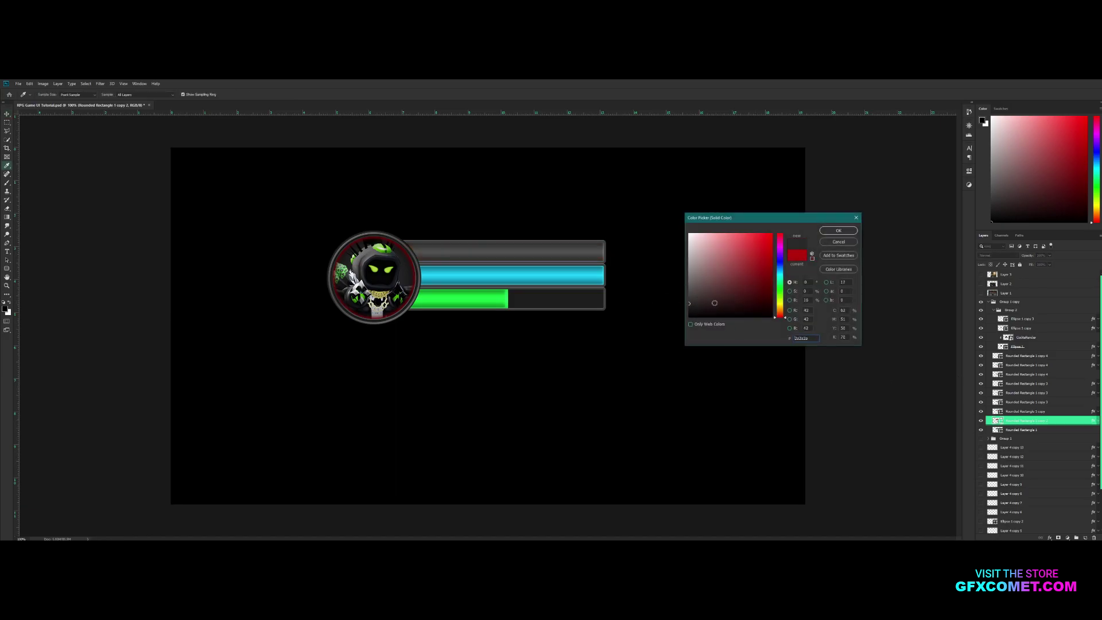
{"action": "left_click", "coordinate": [771, 276]}
{"action": "left_click", "coordinate": [761, 288]}
{"action": "left_click_drag", "start_coordinate": [759, 275], "coordinate": [761, 286]}
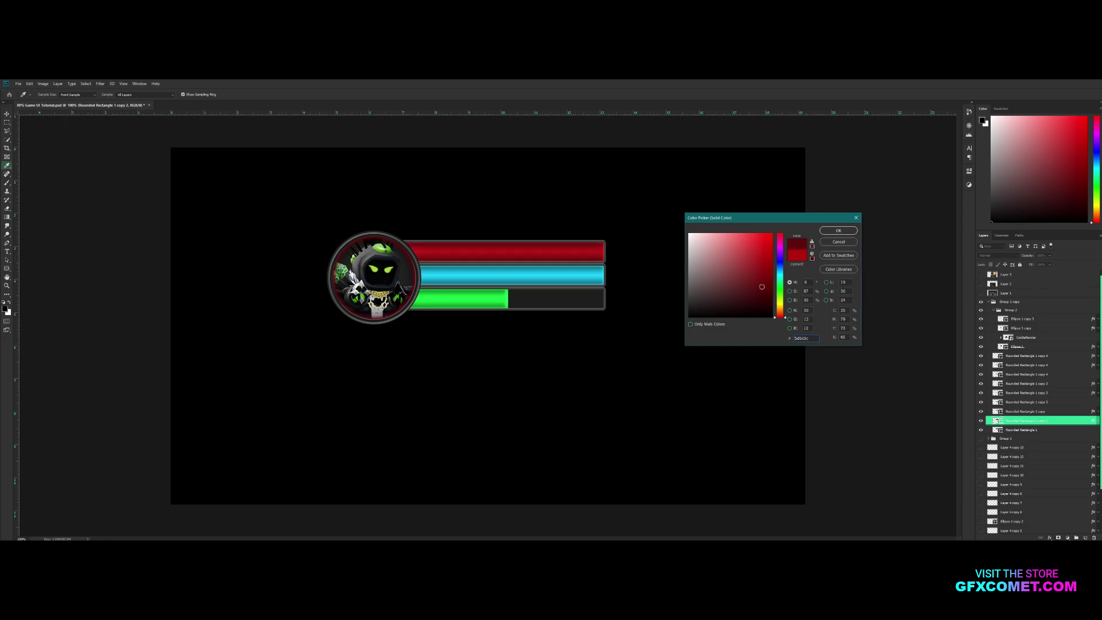
{"action": "left_click", "coordinate": [832, 231]}
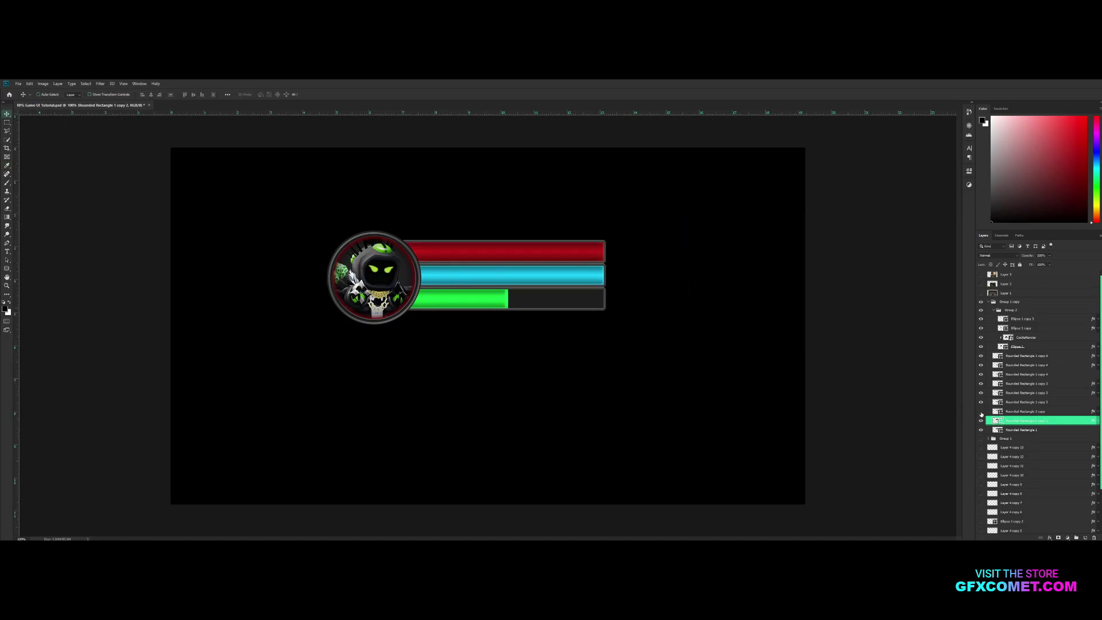
- Hide and show individual bar layers to identify which ones are the base rectangles behind the coloured fills
{"action": "left_click", "coordinate": [1021, 412]}
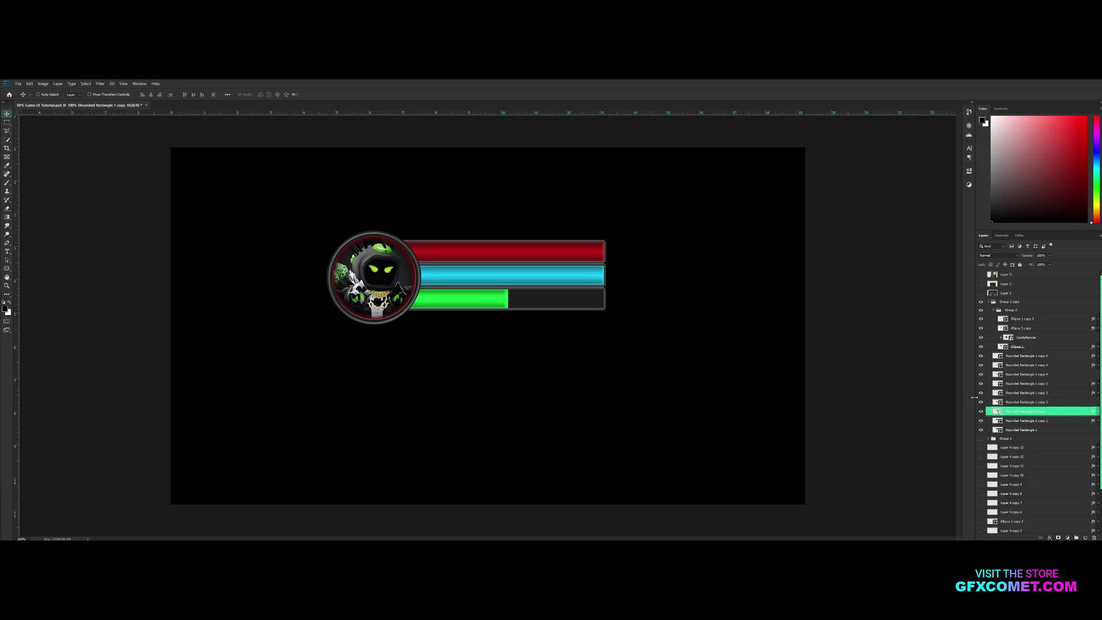
{"action": "right_click", "coordinate": [979, 383]}
{"action": "left_click", "coordinate": [1054, 383]}
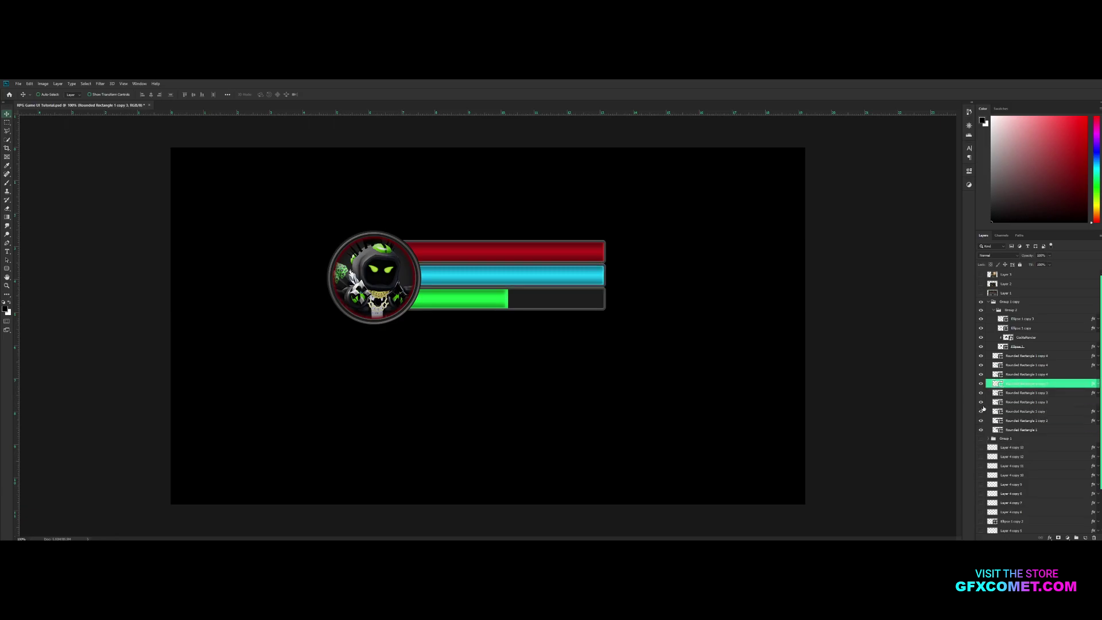
{"action": "left_click", "coordinate": [980, 412]}
{"action": "left_click", "coordinate": [980, 412]}
{"action": "left_click", "coordinate": [980, 394]}
{"action": "left_click", "coordinate": [980, 394]}
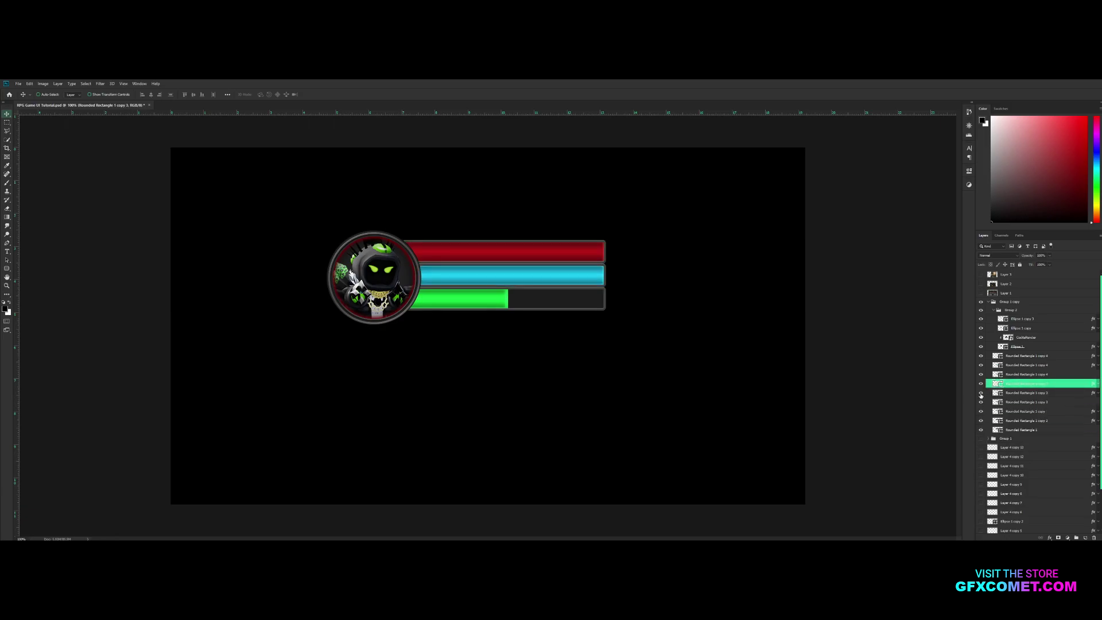
- Duplicate the three bars' base rectangles beneath the originals and merge the copies into one shape layer
{"action": "left_click", "coordinate": [1026, 405]}
{"action": "left_click", "coordinate": [1019, 430], "text": "ctrl"}
{"action": "left_click", "coordinate": [981, 375]}
{"action": "left_click", "coordinate": [980, 375]}
{"action": "left_click", "coordinate": [980, 383]}
{"action": "left_click", "coordinate": [980, 383]}
{"action": "left_click", "coordinate": [980, 375]}
{"action": "left_click", "coordinate": [981, 376]}
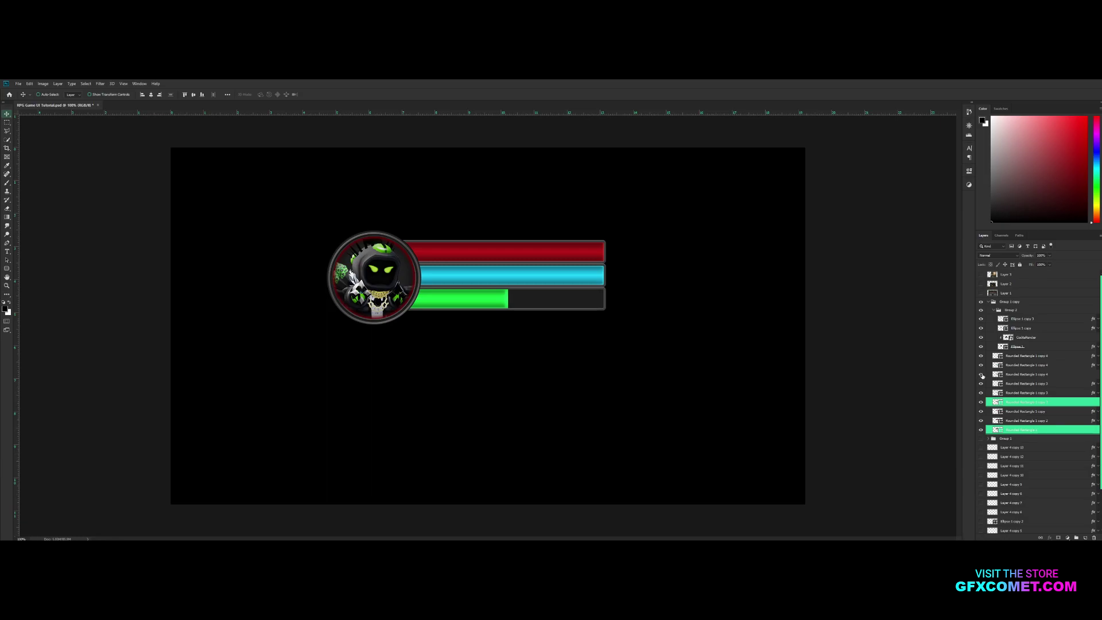
{"action": "left_click", "coordinate": [1024, 374], "text": "ctrl"}
{"action": "left_click_drag", "start_coordinate": [1034, 432], "coordinate": [1018, 439], "text": "alt"}
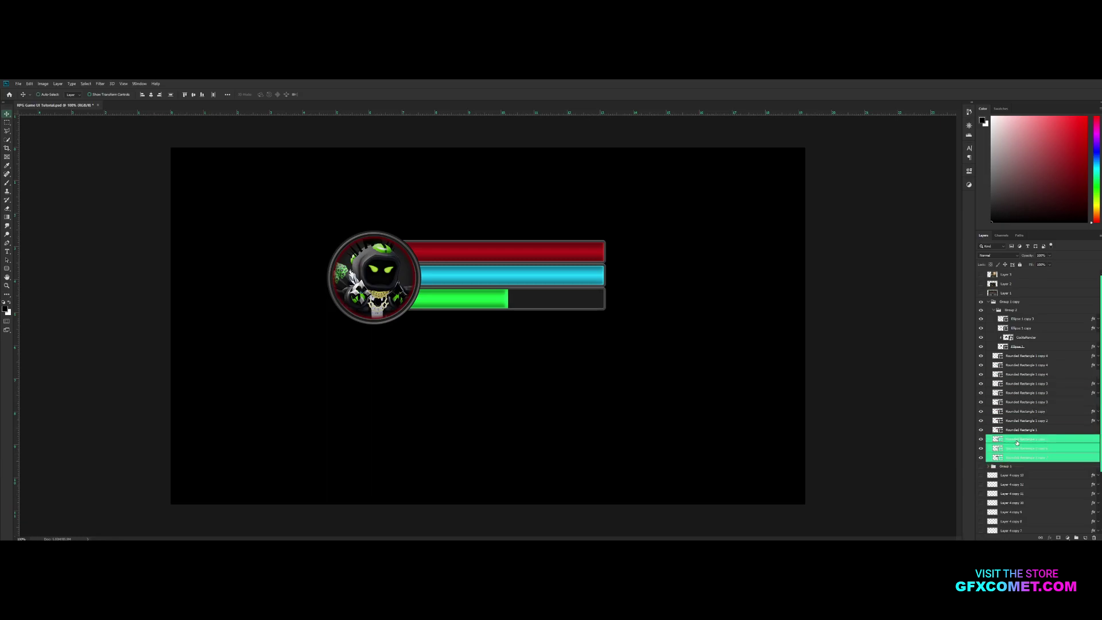
{"action": "key", "text": "ctrl+e"}
- Apply a thin, dark Stroke layer style to the merged base shape so it outlines all three bars
{"action": "double_click", "coordinate": [1060, 438]}
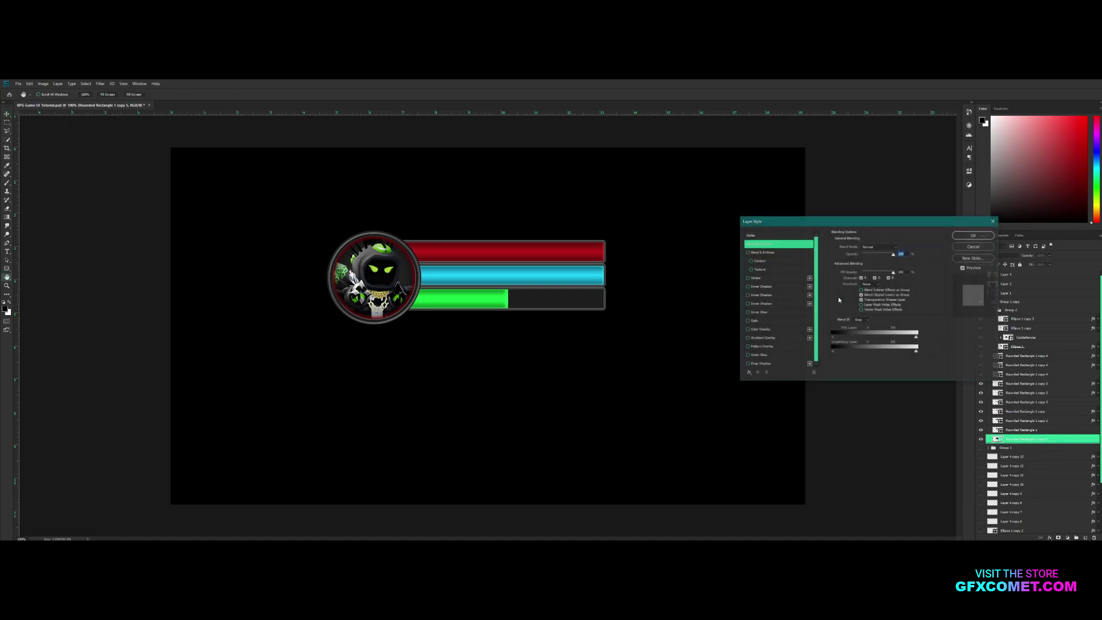
{"action": "left_click", "coordinate": [757, 277]}
{"action": "left_click", "coordinate": [847, 295]}
{"action": "mouse_move", "coordinate": [718, 265]}
{"action": "left_mouse_down"}
{"action": "mouse_move", "coordinate": [677, 243]}
{"action": "mouse_move", "coordinate": [676, 229]}
{"action": "left_mouse_up"}
{"action": "left_click", "coordinate": [844, 232]}
{"action": "left_click_drag", "start_coordinate": [853, 247], "coordinate": [855, 247]}
{"action": "left_click", "coordinate": [847, 294]}
{"action": "left_click", "coordinate": [705, 314]}
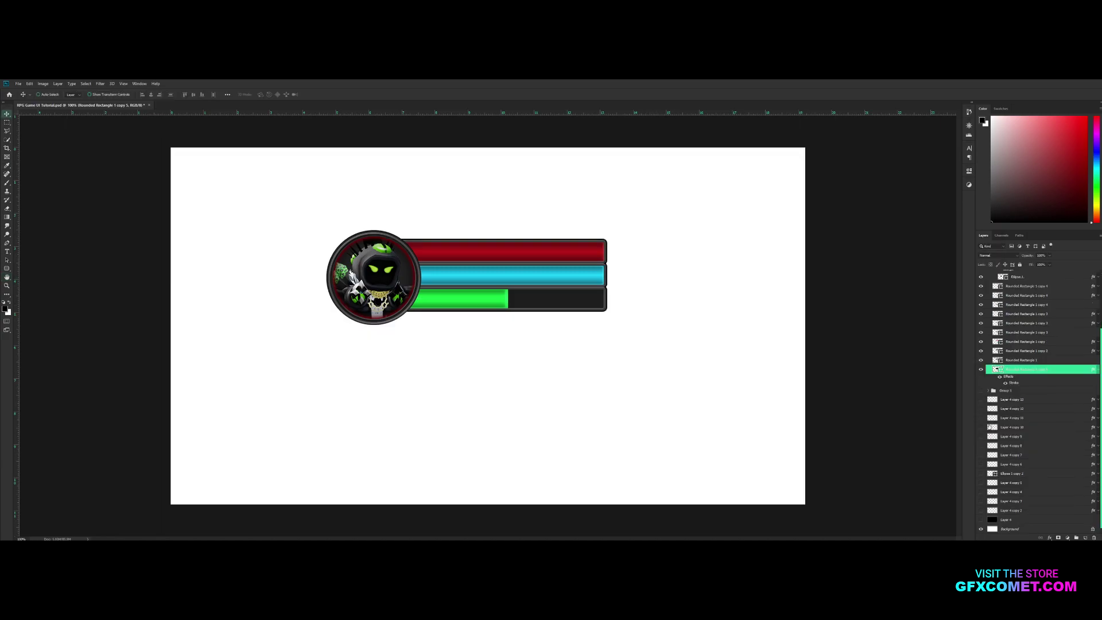